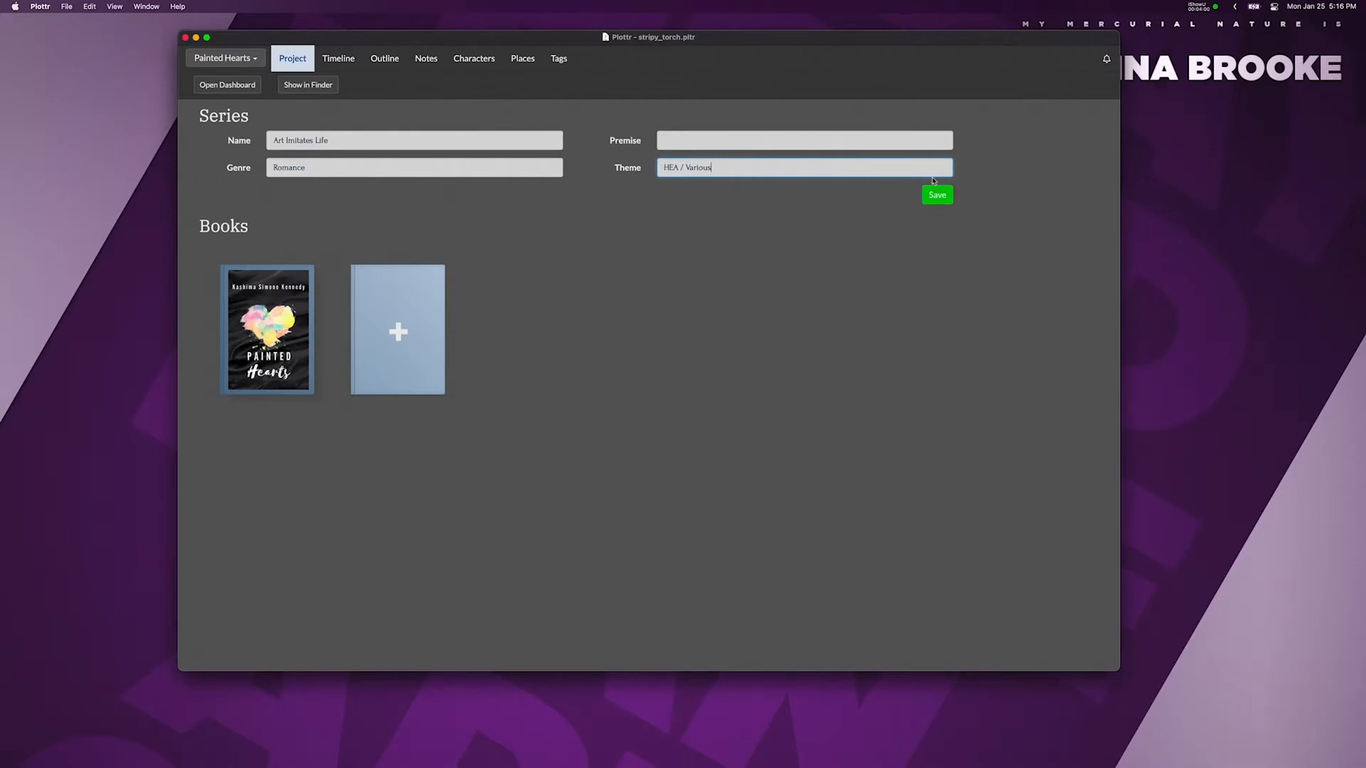
# Save the series details and switch to the Art Imitates Life series view
pyautogui.click(937, 195)
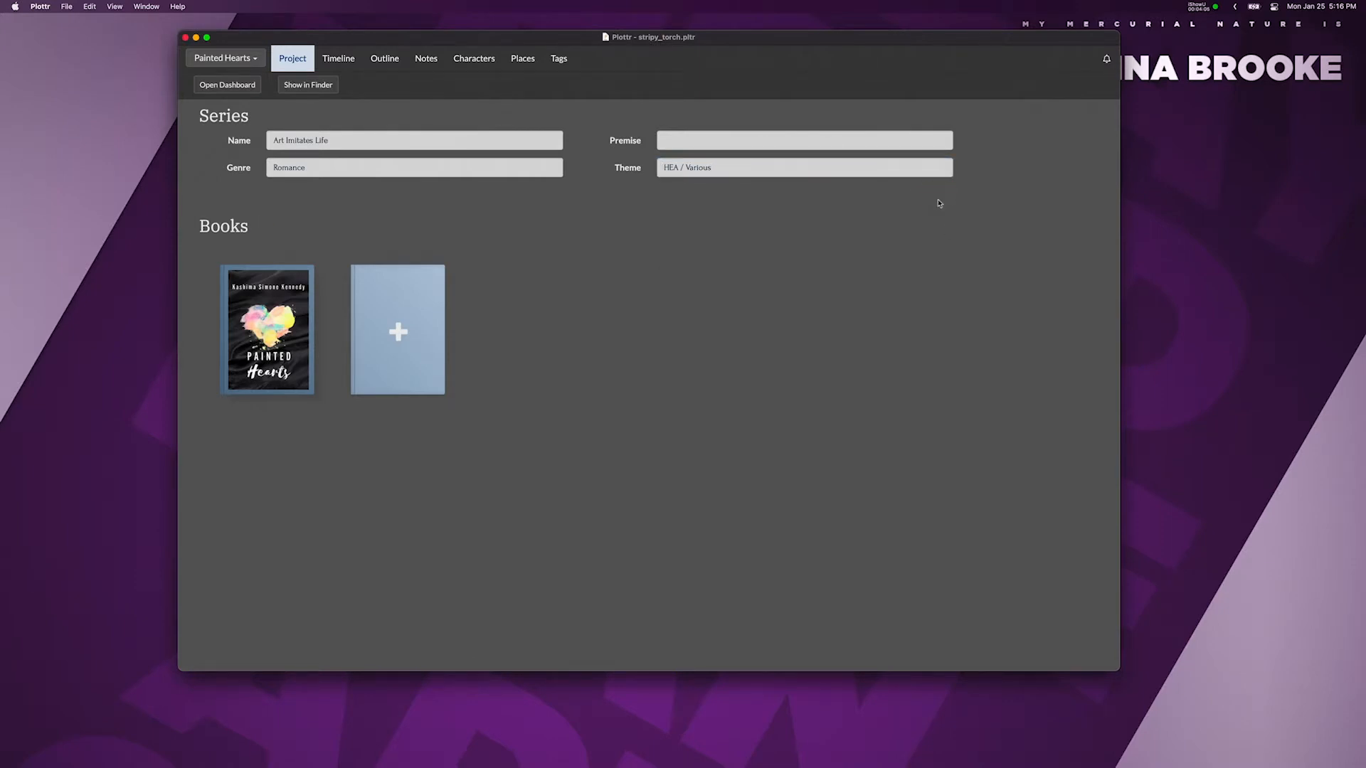
pyautogui.click(224, 58)
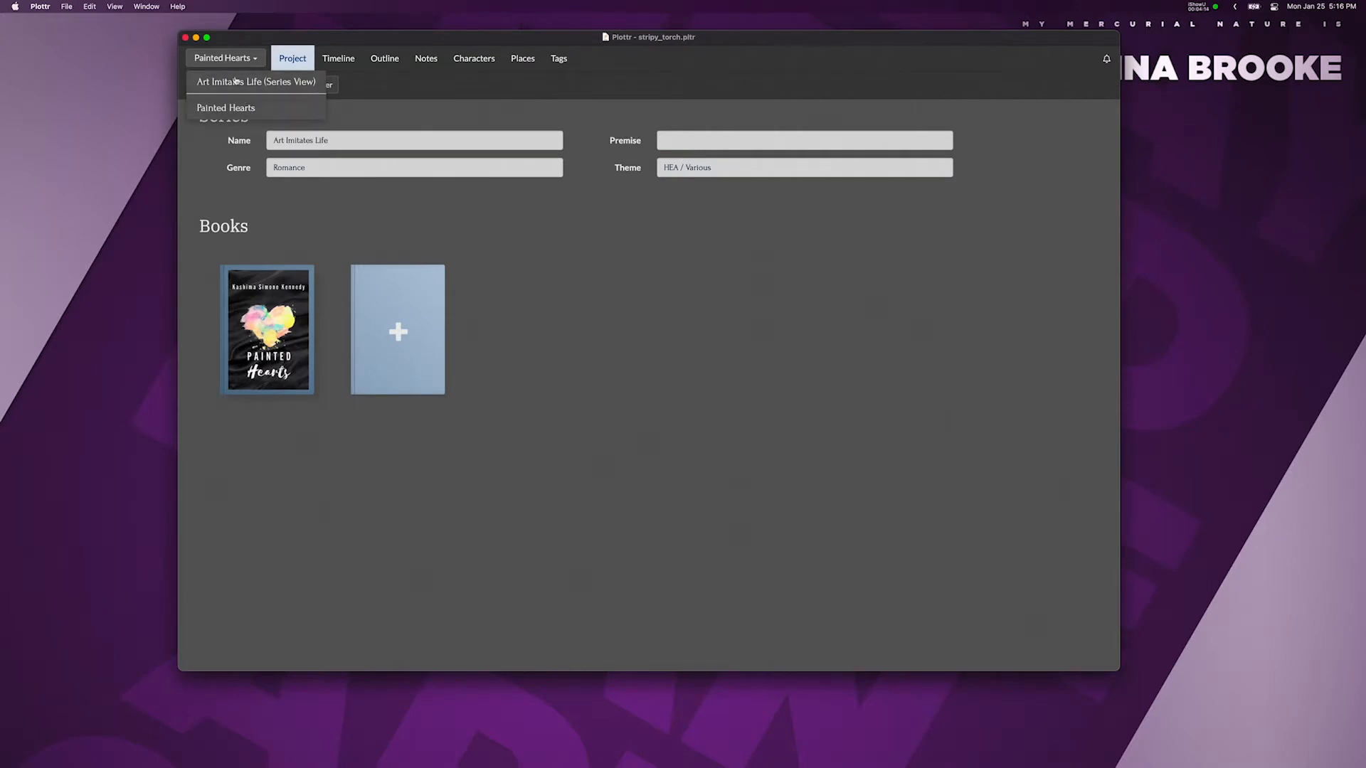
pyautogui.click(237, 84)
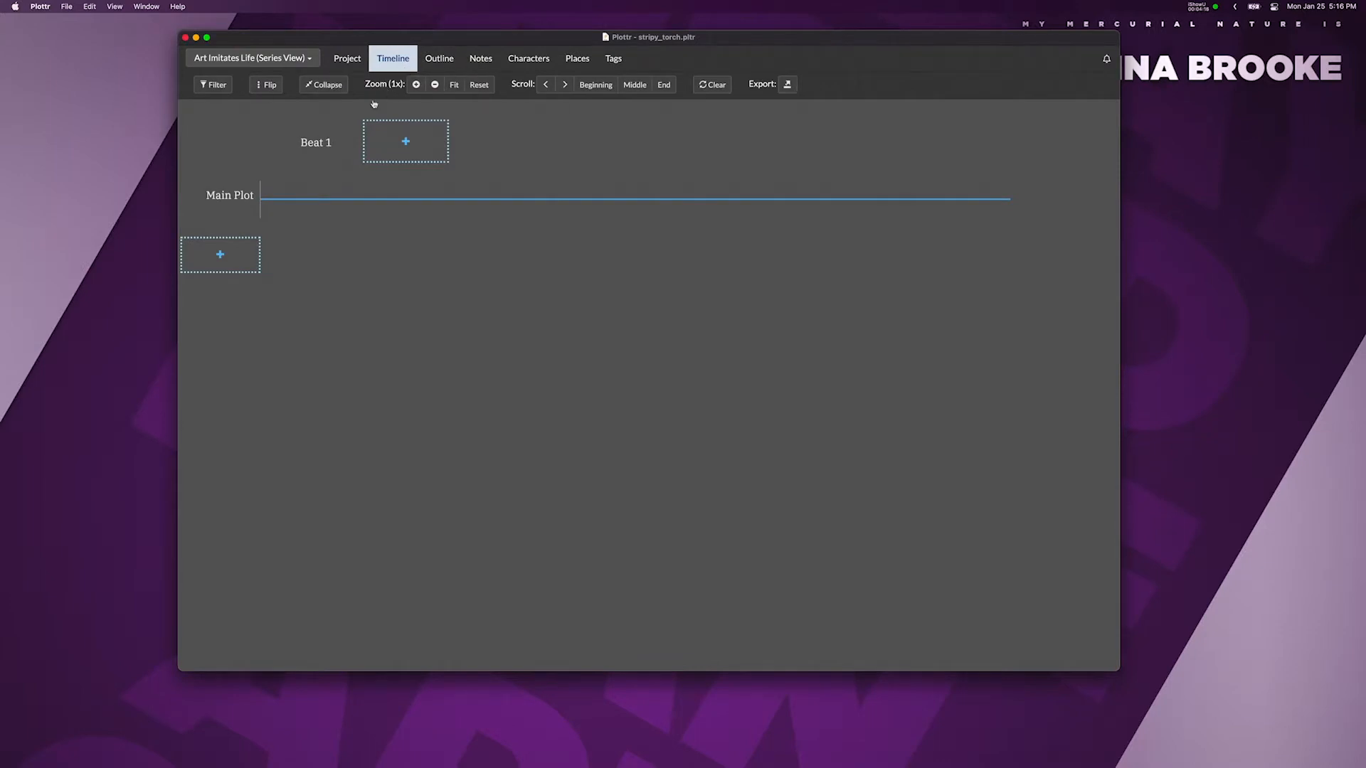
# Switch from the series view back to the Painted Hearts book timeline
pyautogui.moveTo(264, 163)
pyautogui.moveTo(315, 141)
pyautogui.click(253, 58)
pyautogui.click(264, 108)
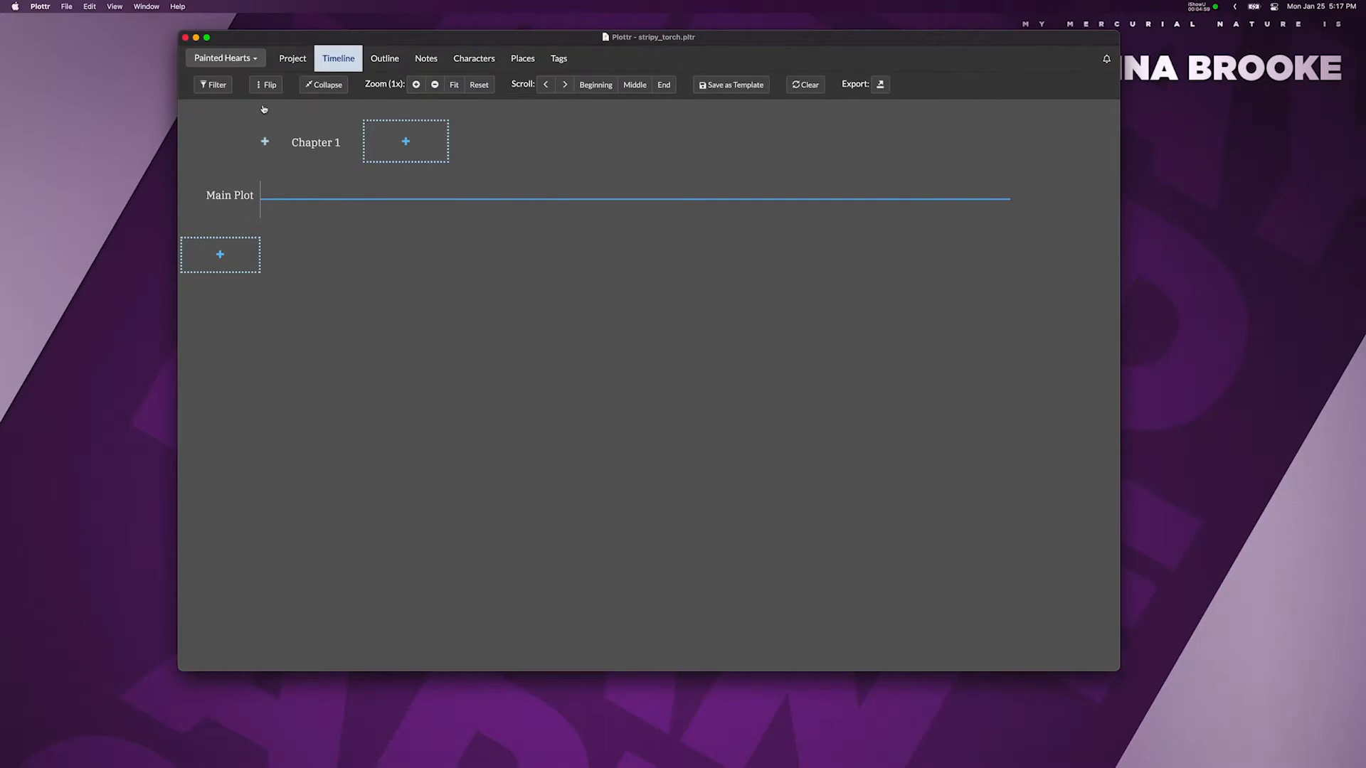
# Open the first main character's profile for editing and apply the Snowflake Method template
pyautogui.click(481, 60)
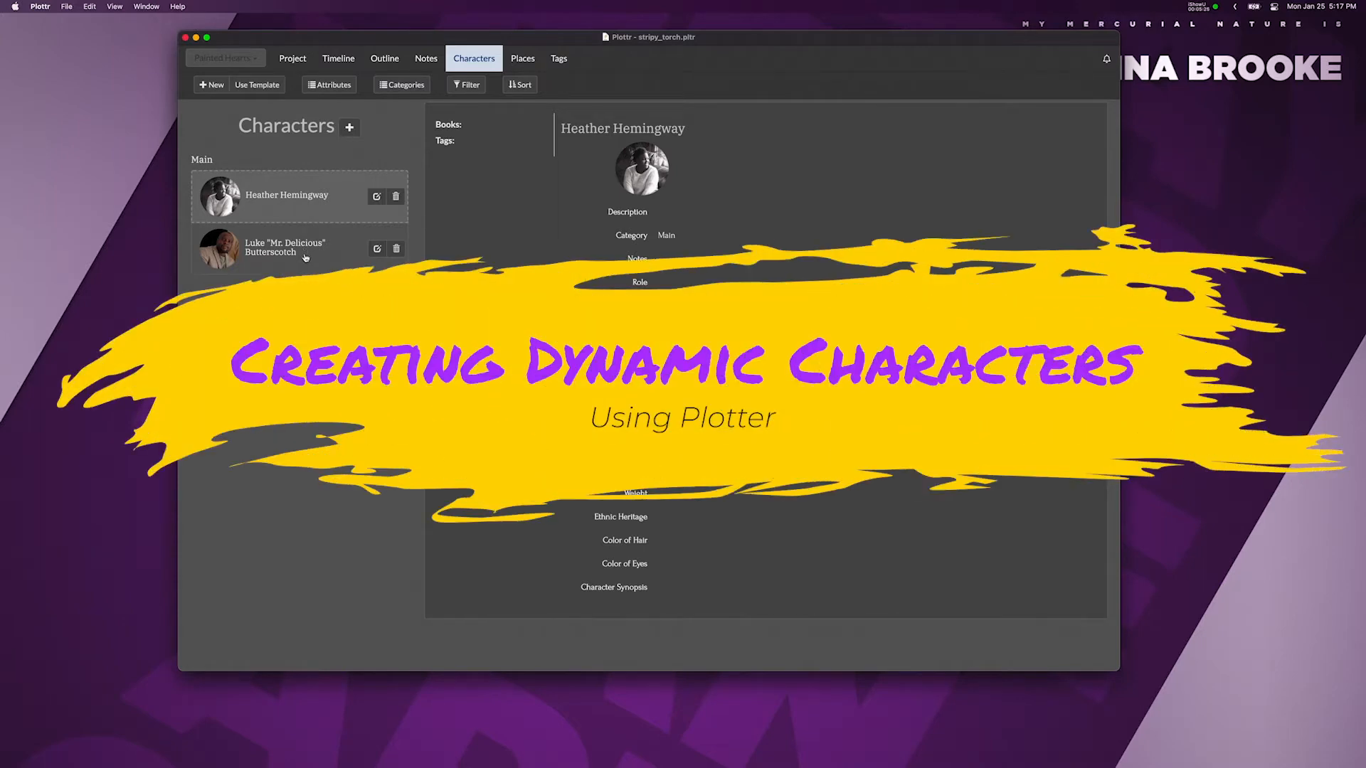
pyautogui.doubleClick(441, 248)
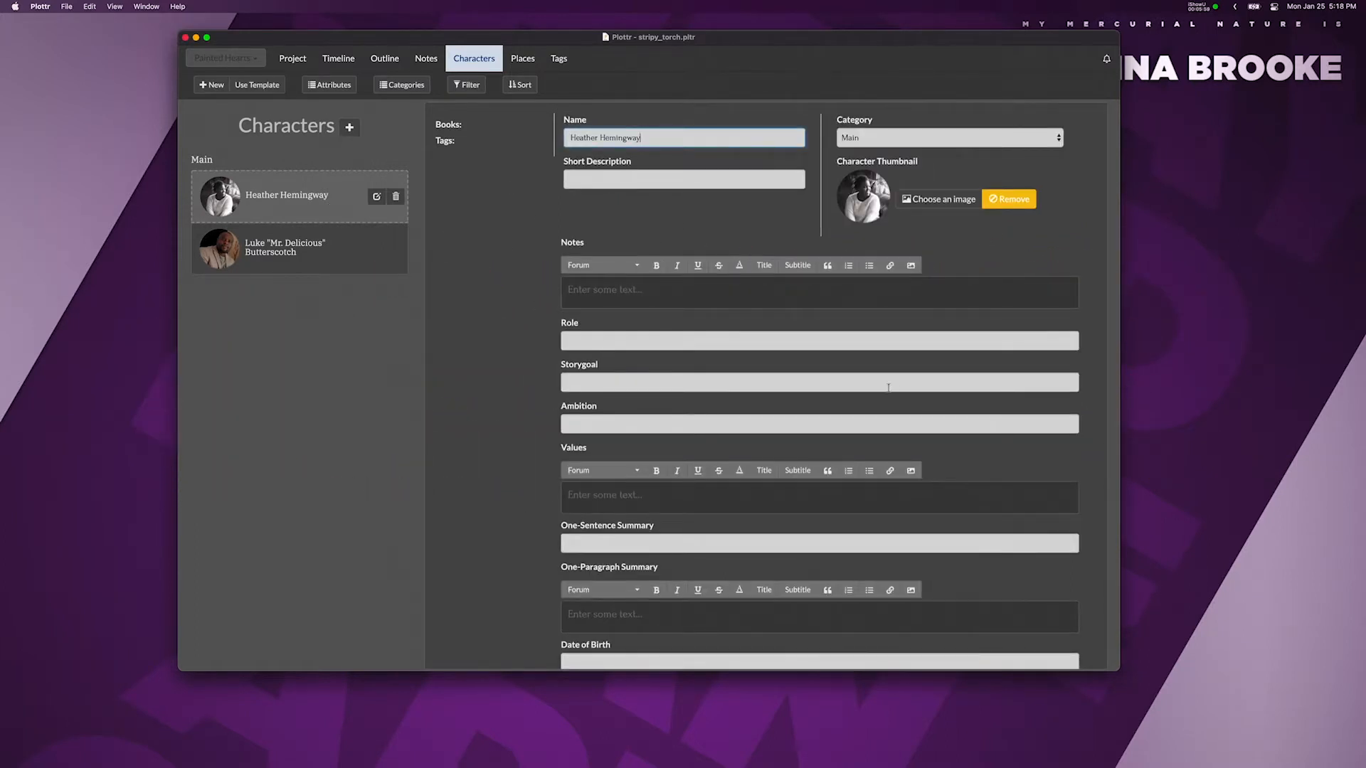
pyautogui.click(265, 88)
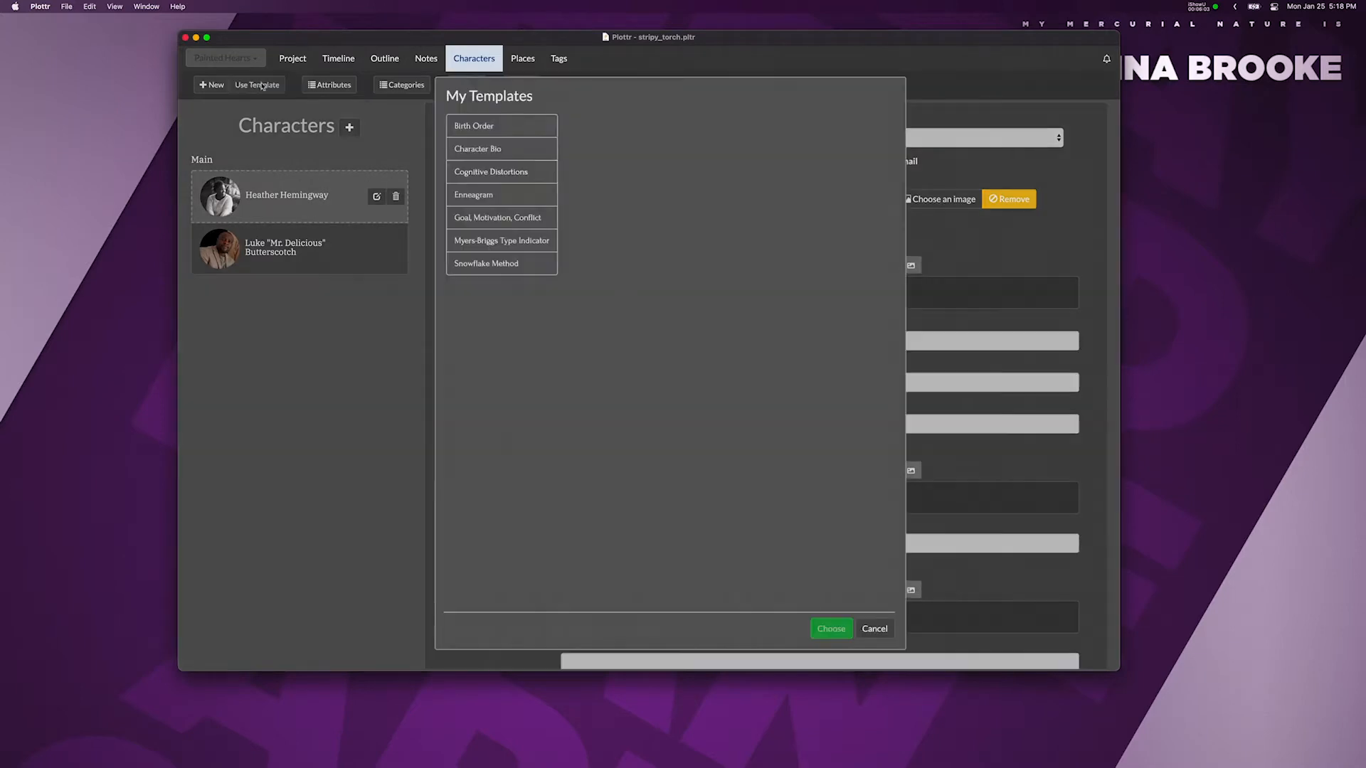
pyautogui.click(490, 268)
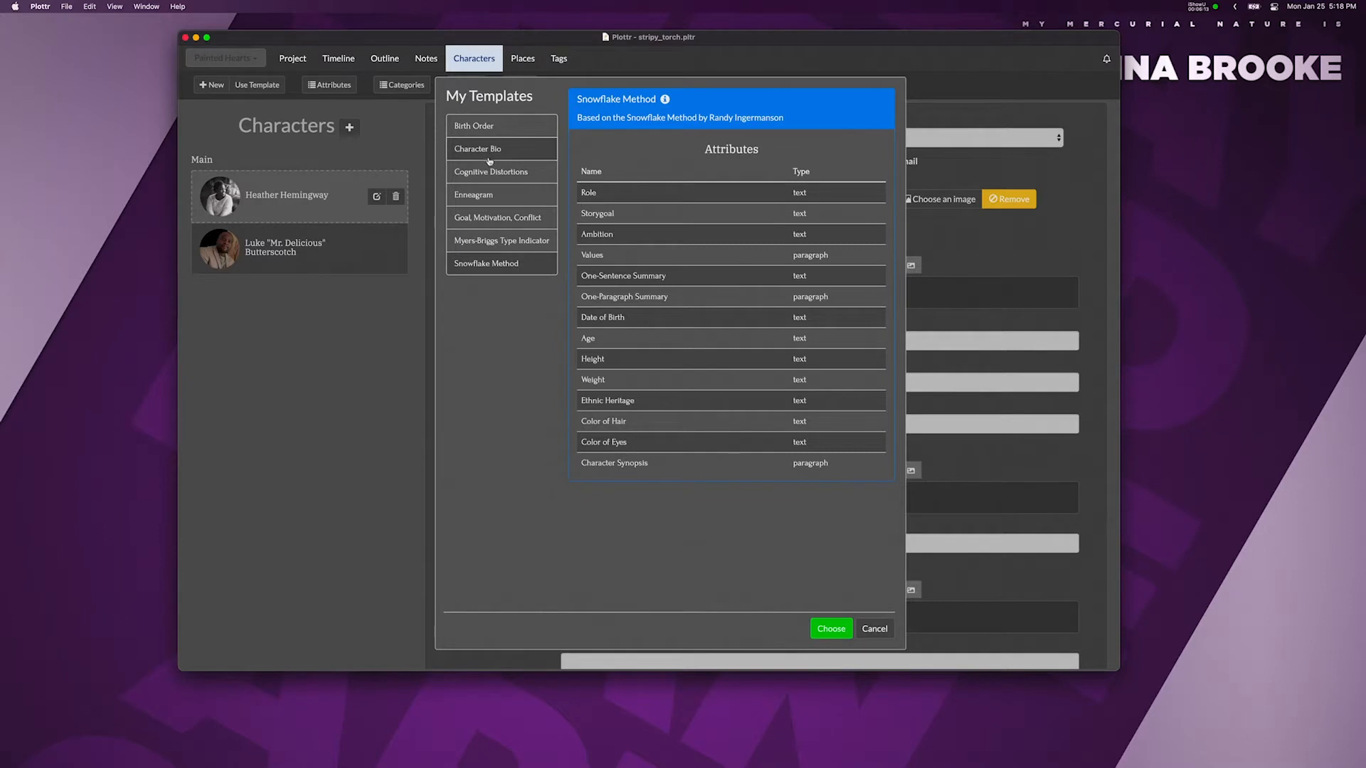
pyautogui.click(831, 629)
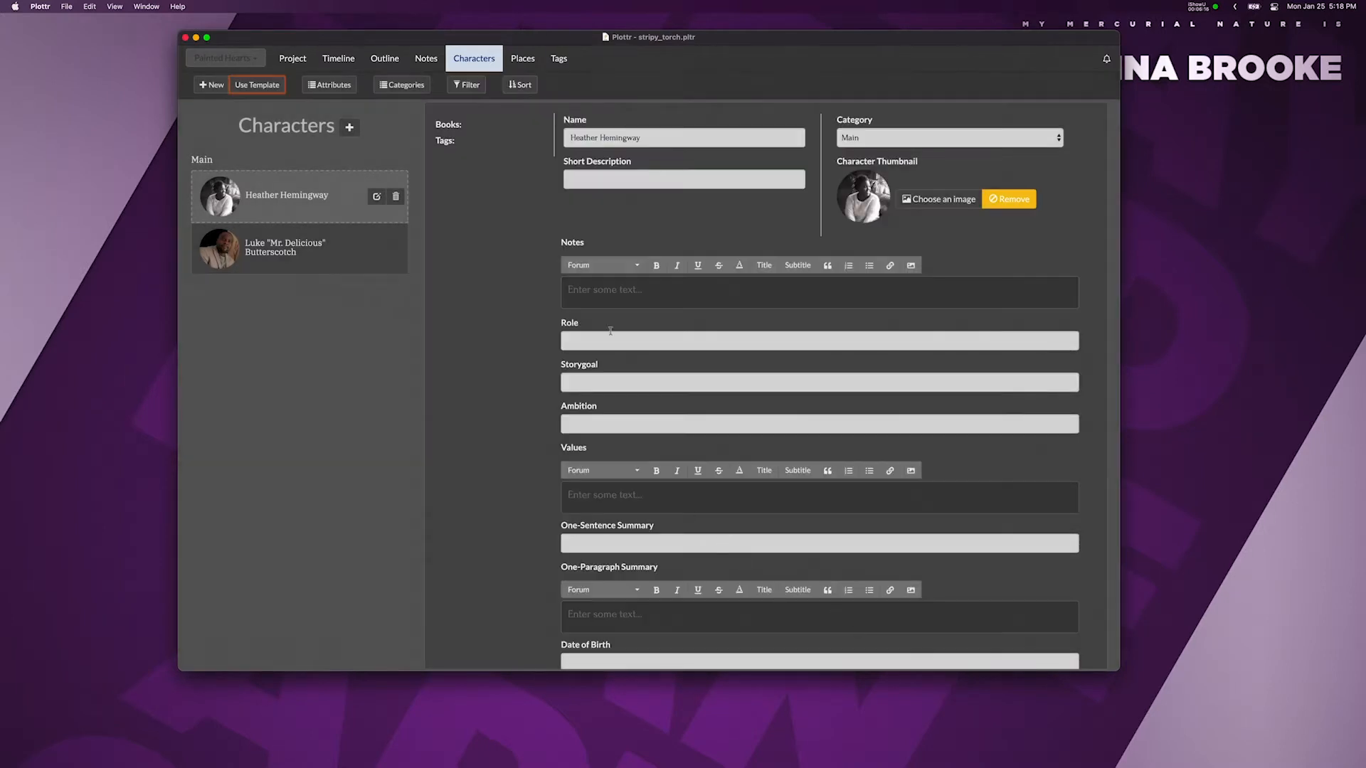
# Make the character window narrower and taller, and bring up the Safari window beside it
pyautogui.moveTo(729, 39); pyautogui.dragTo(591, 24)
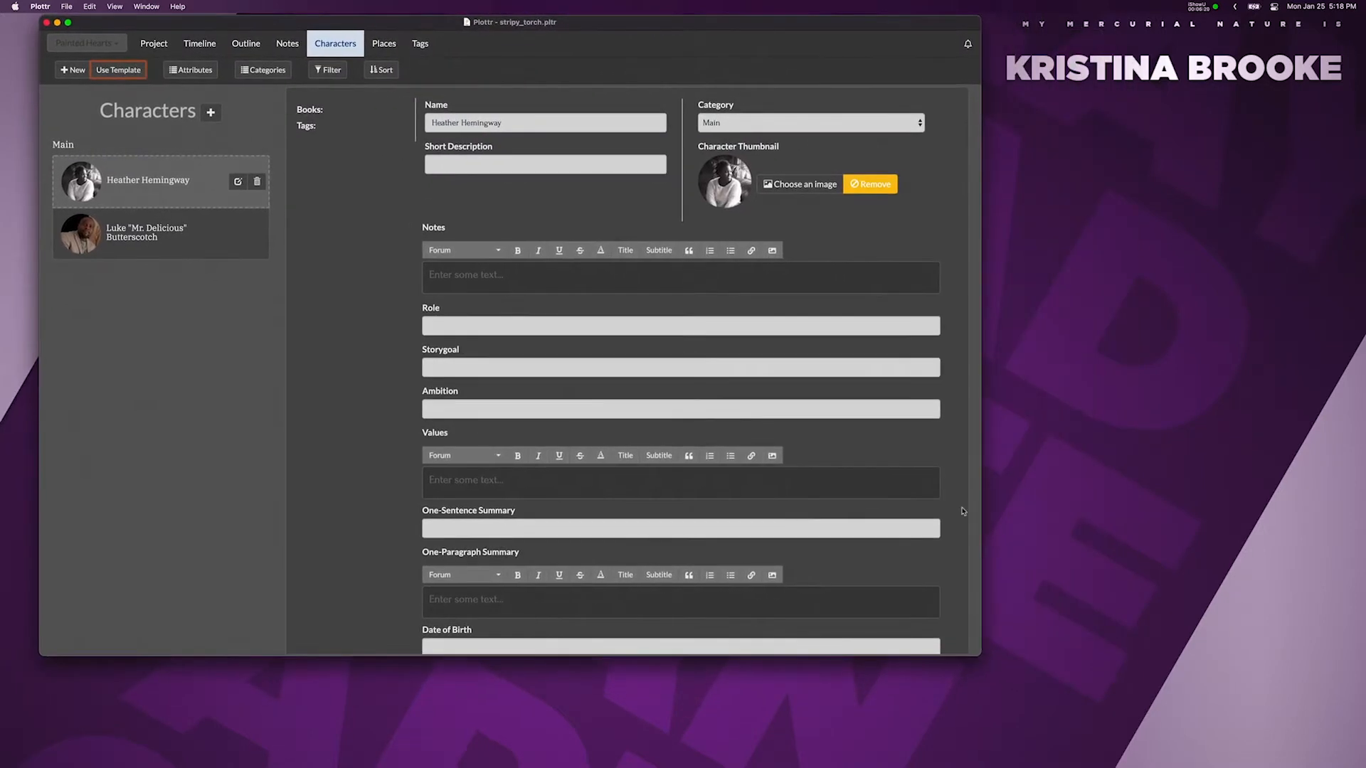
pyautogui.moveTo(978, 653); pyautogui.dragTo(869, 721)
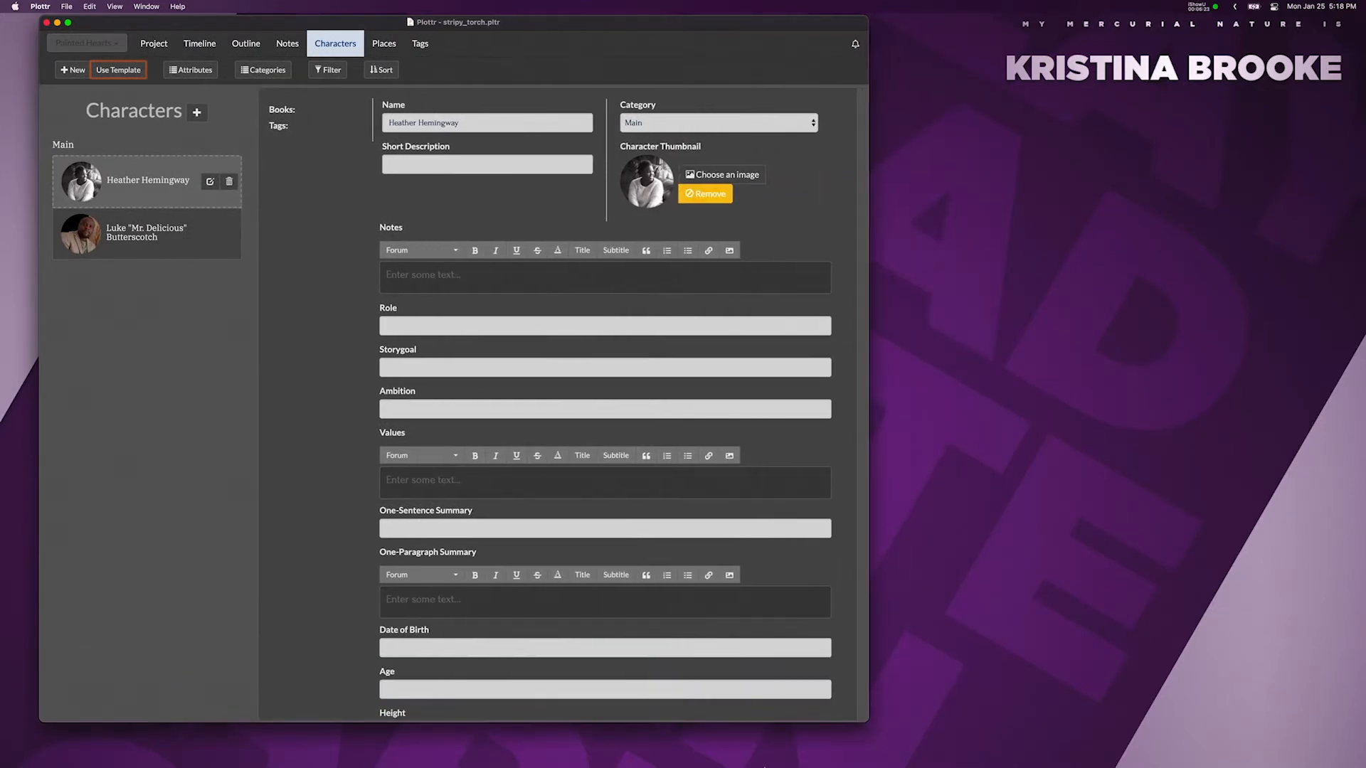
pyautogui.rightClick(678, 757)
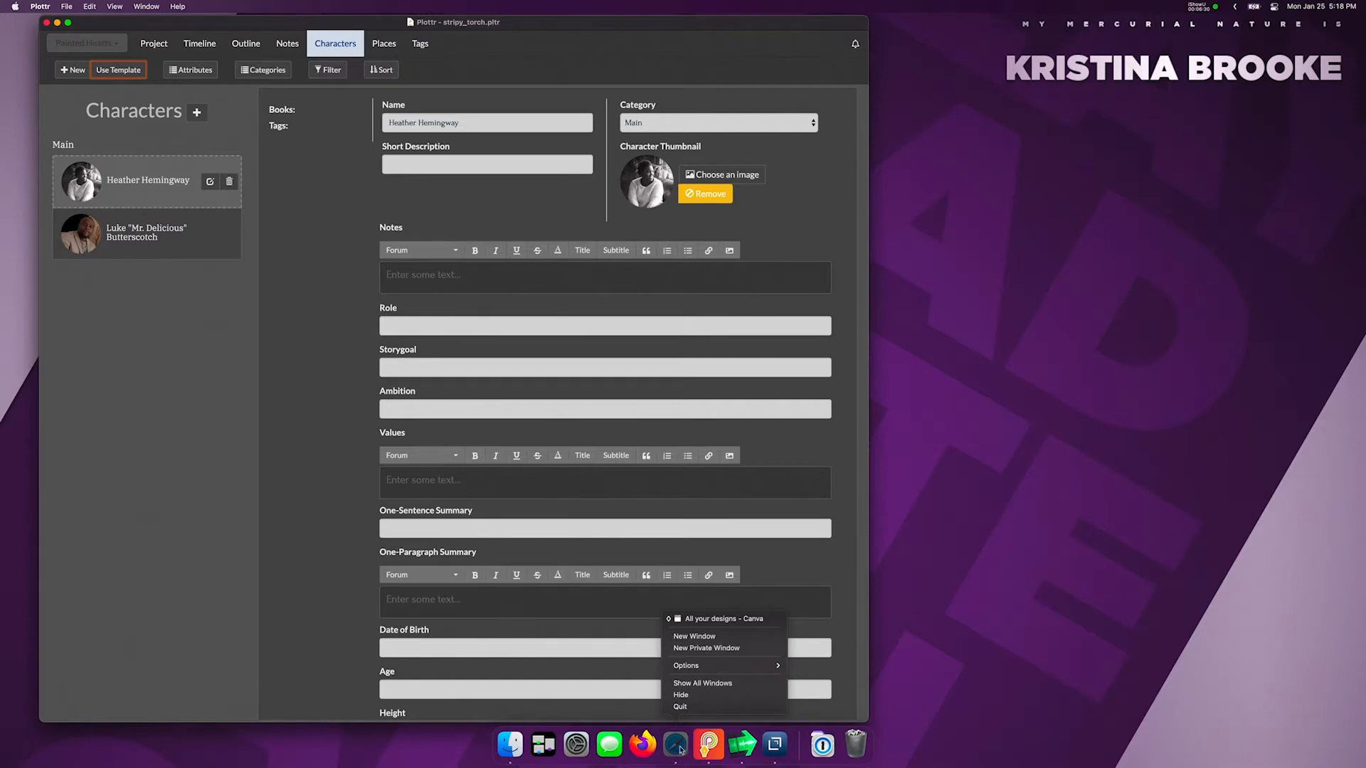
pyautogui.click(676, 748)
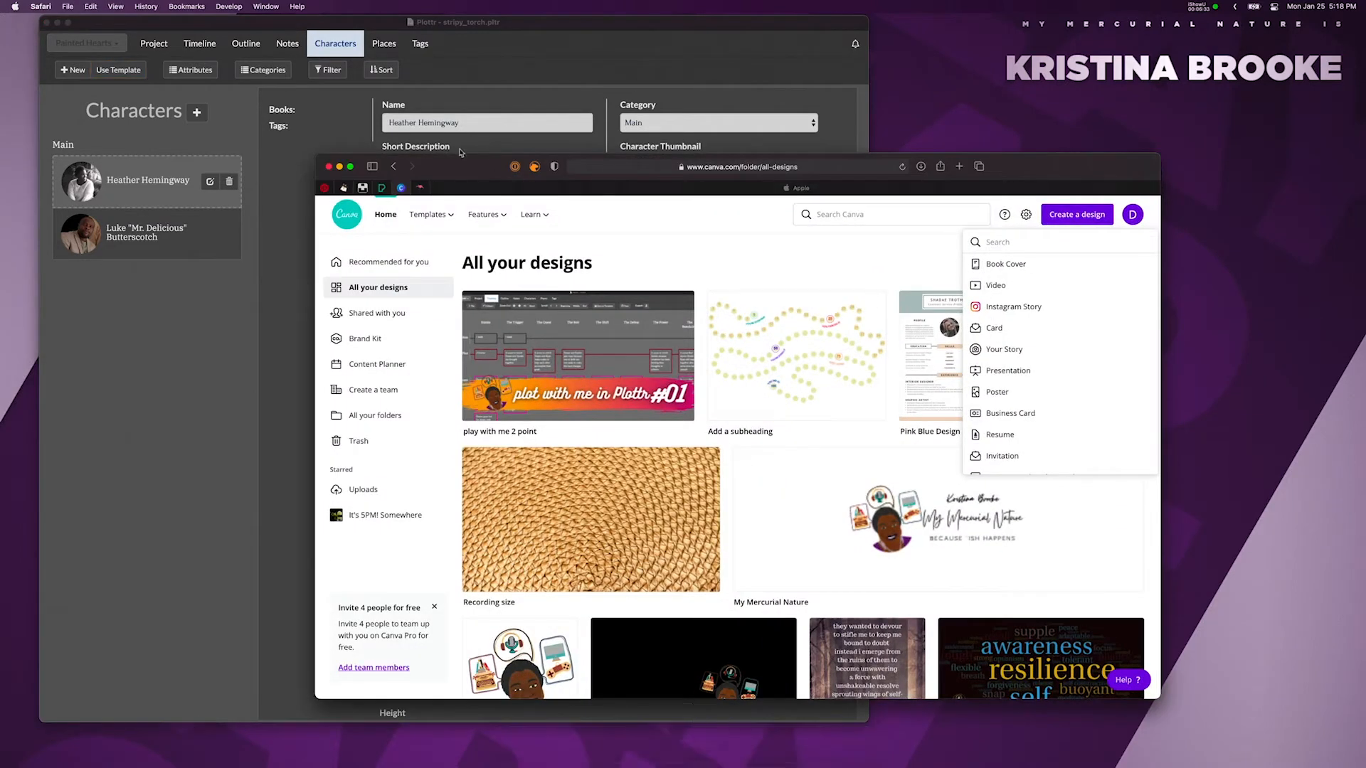
pyautogui.moveTo(427, 164); pyautogui.dragTo(593, 50)
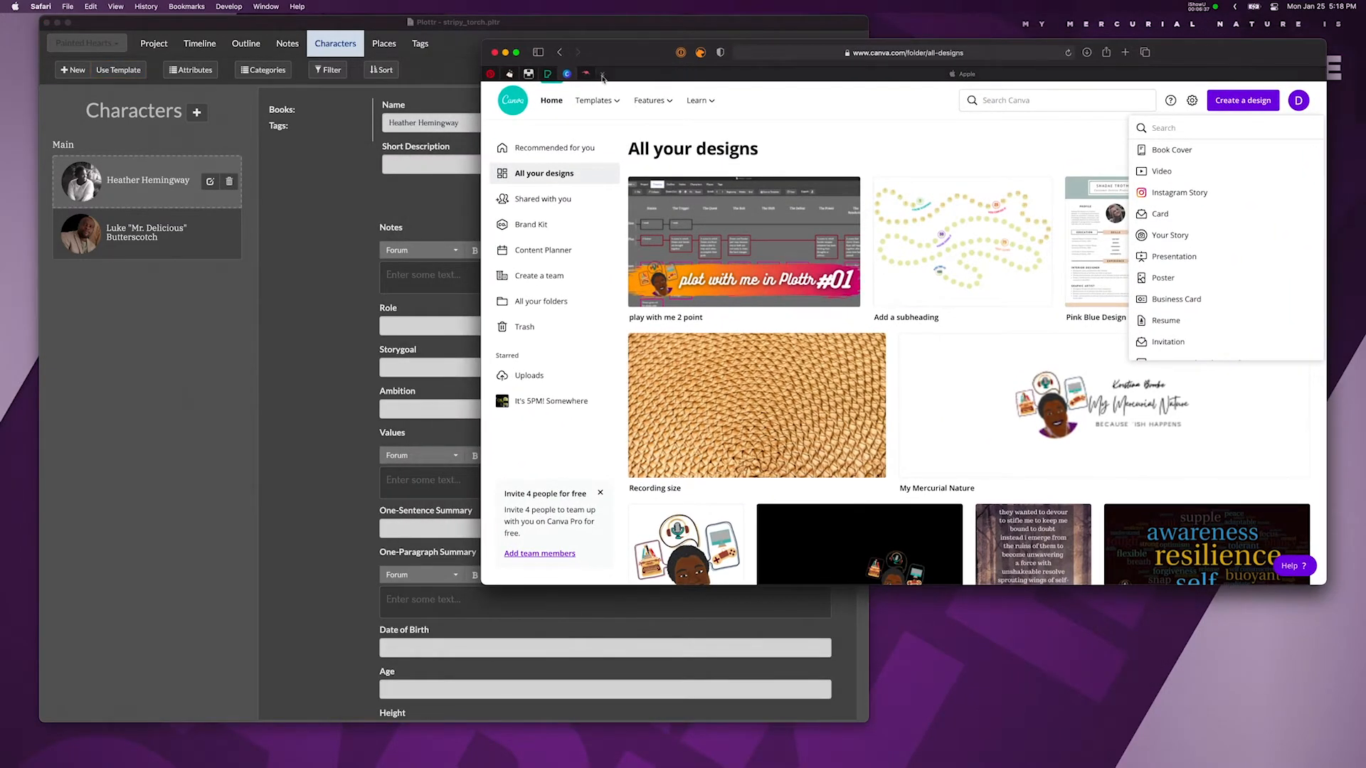
# Open the Love Interest Generator page on rangen.co.uk in the Apple browser tab
pyautogui.click(629, 80)
pyautogui.click(849, 53)
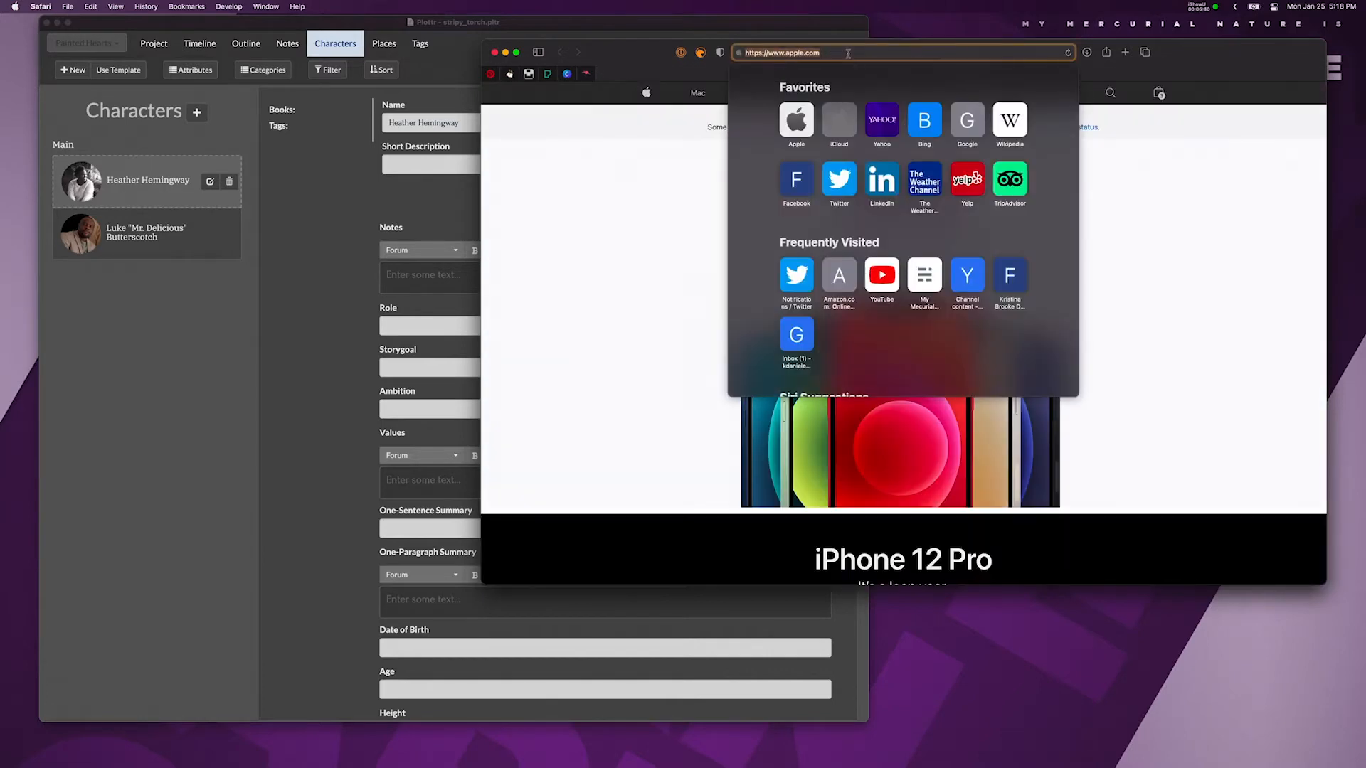
pyautogui.write('love interest Generator')
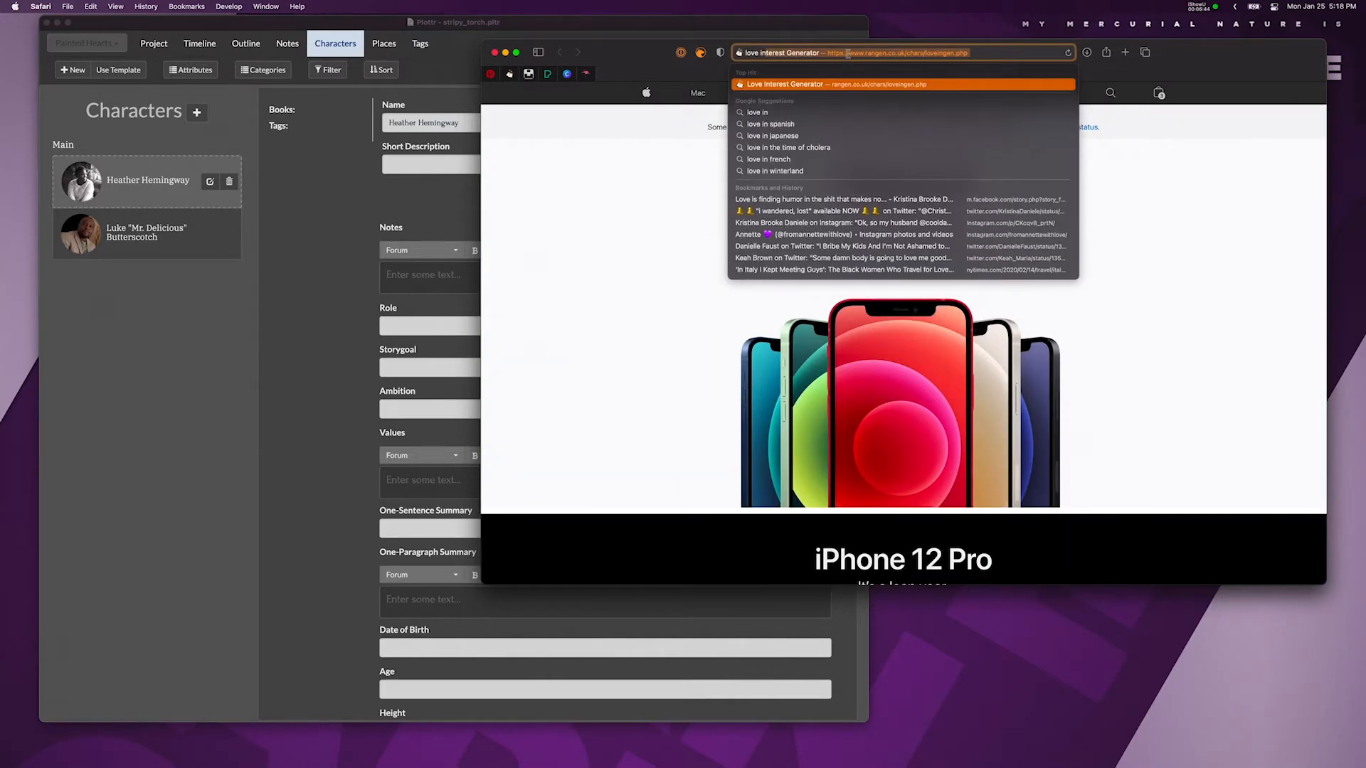
pyautogui.press('Return')
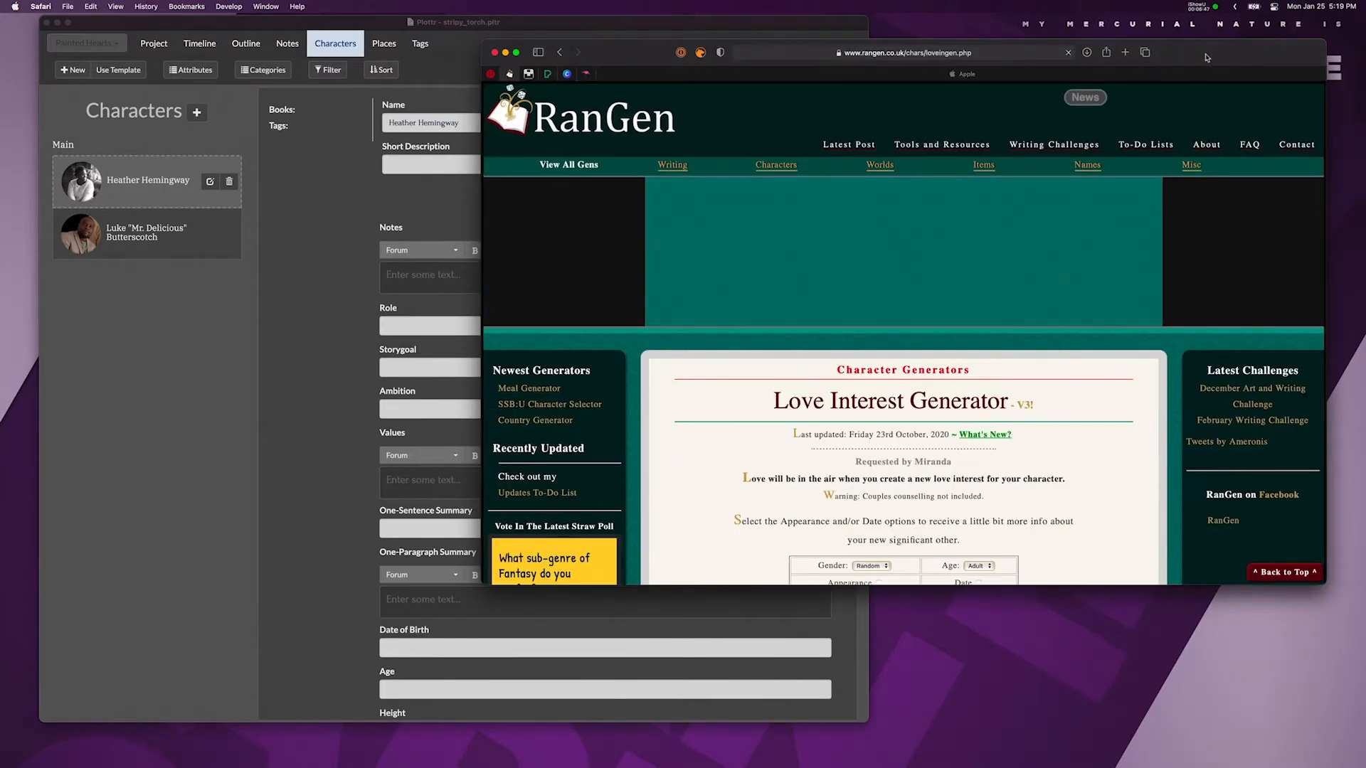
# Close the pop-up ad on the generator page and reposition and resize the browser window beside the character form
pyautogui.moveTo(1204, 55); pyautogui.dragTo(1125, 31)
pyautogui.scroll(-5, 896, 381)
pyautogui.scroll(-1, 895, 381)
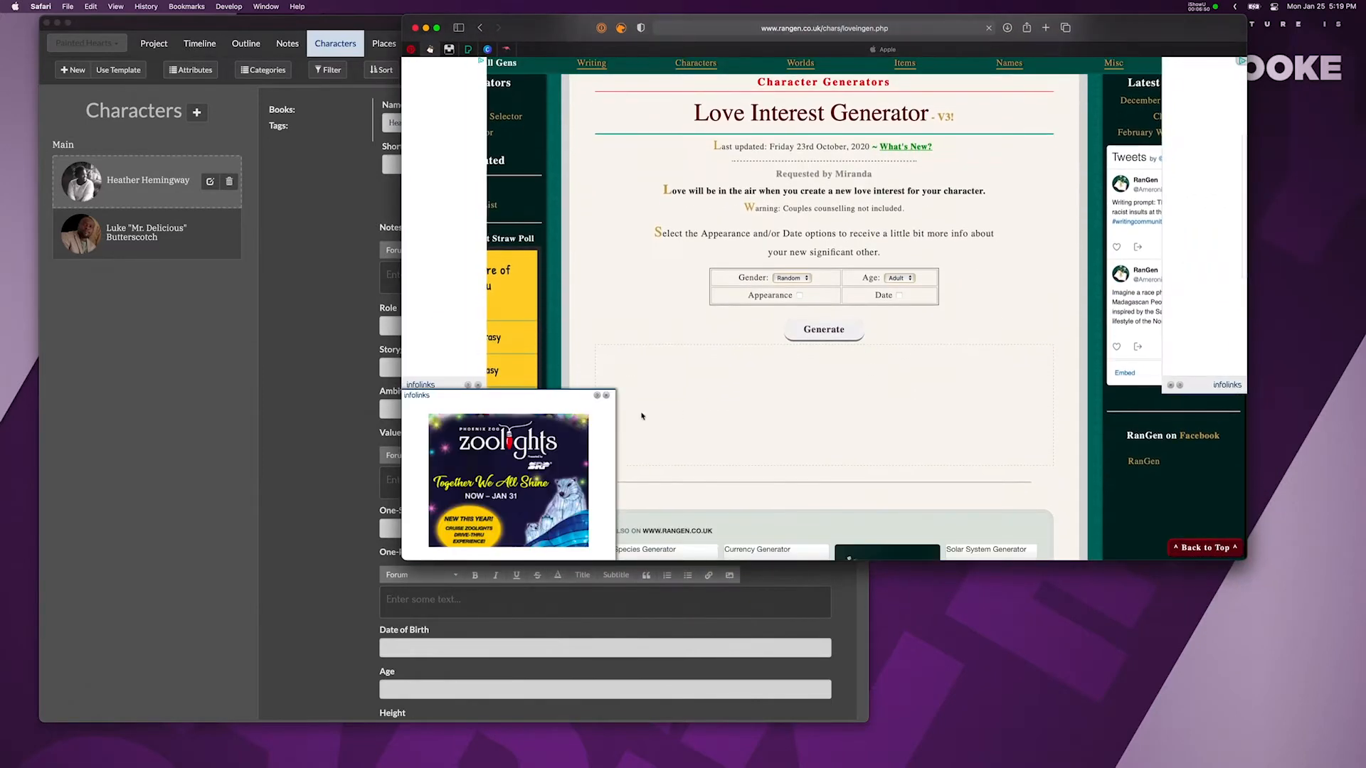
pyautogui.click(607, 395)
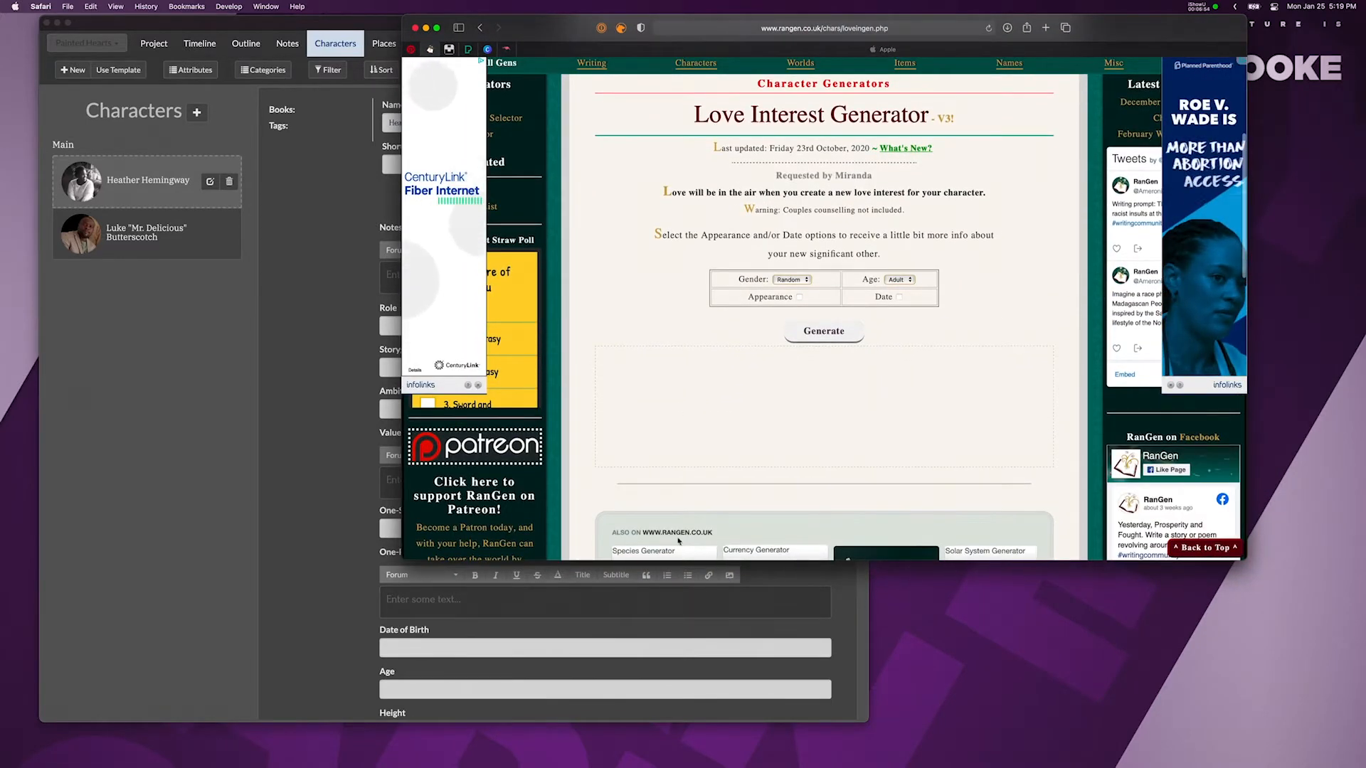
pyautogui.moveTo(404, 560); pyautogui.dragTo(488, 675)
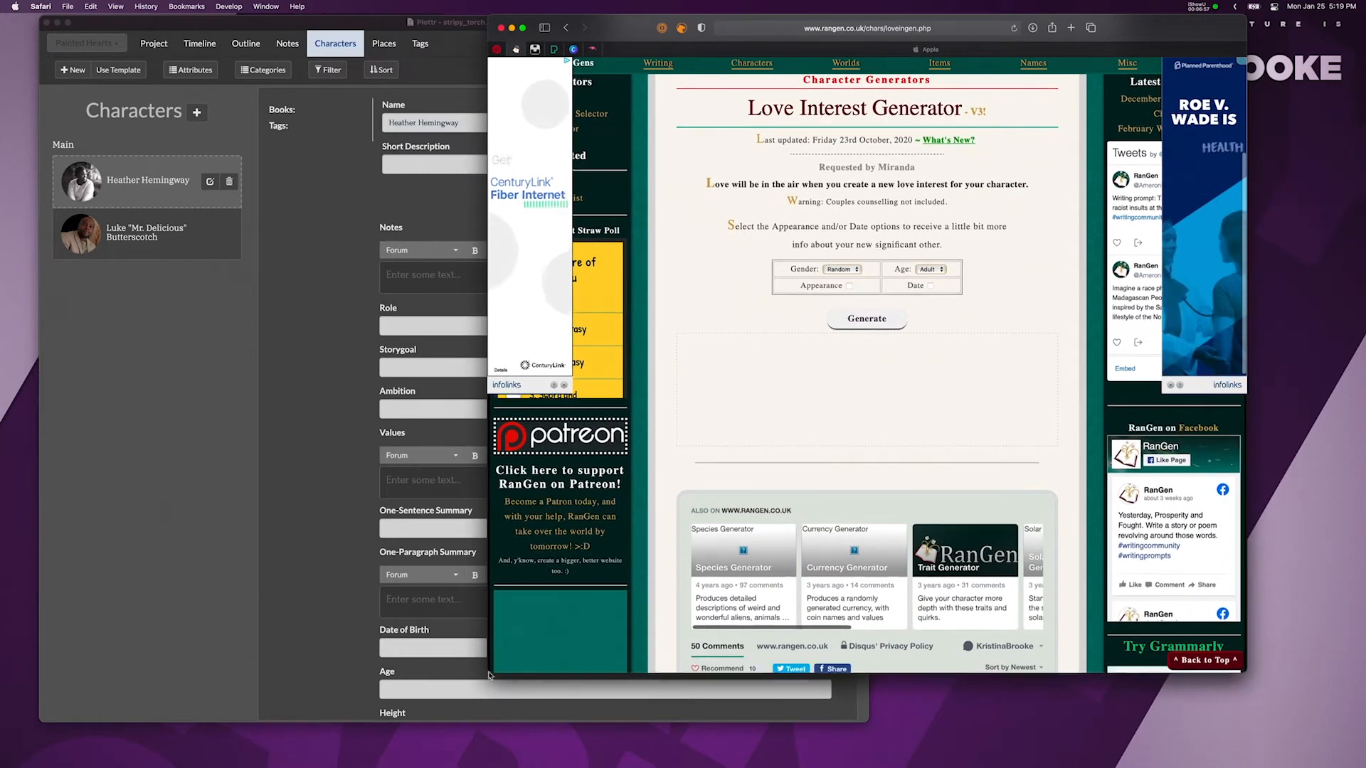
# Examine the Love Interest Generator page, its instructions and its available options
pyautogui.scroll(4, 687, 471)
pyautogui.scroll(1, 688, 471)
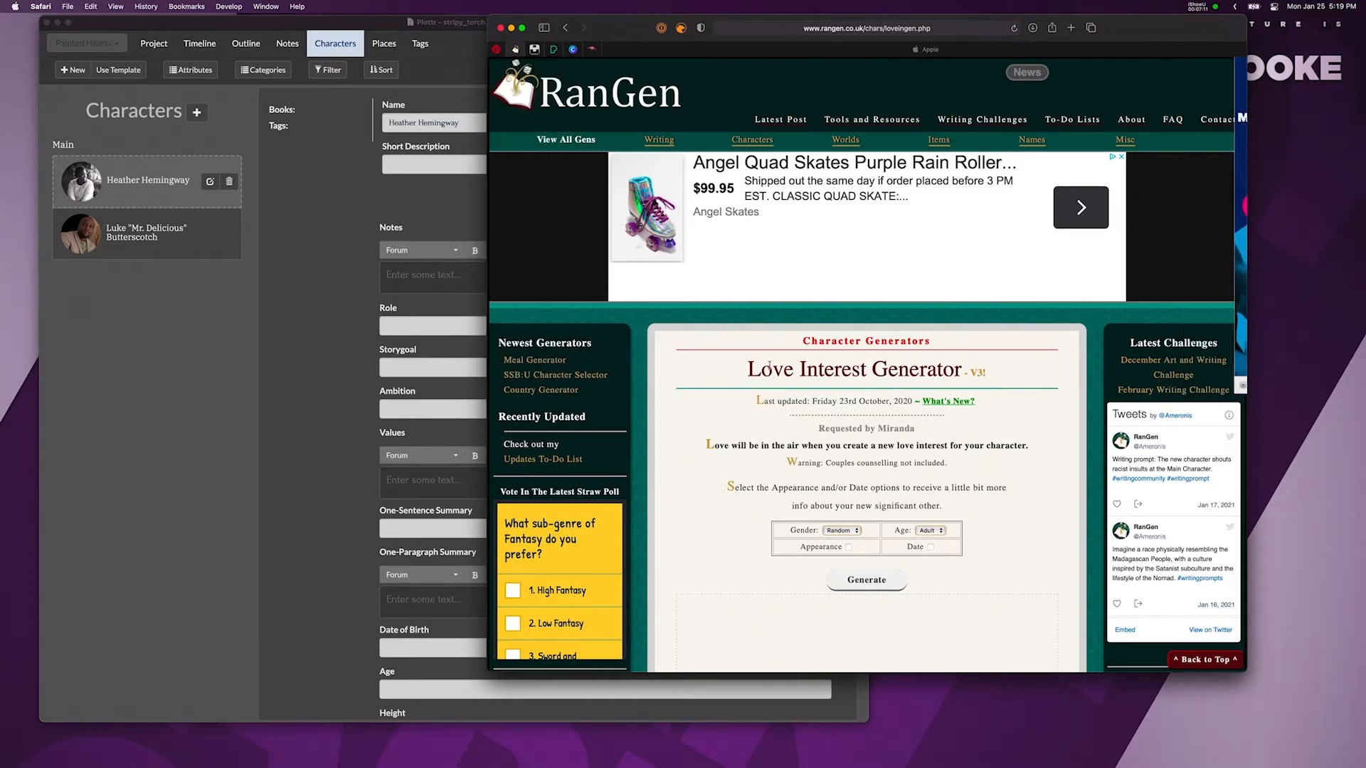
pyautogui.scroll(-1, 612, 363)
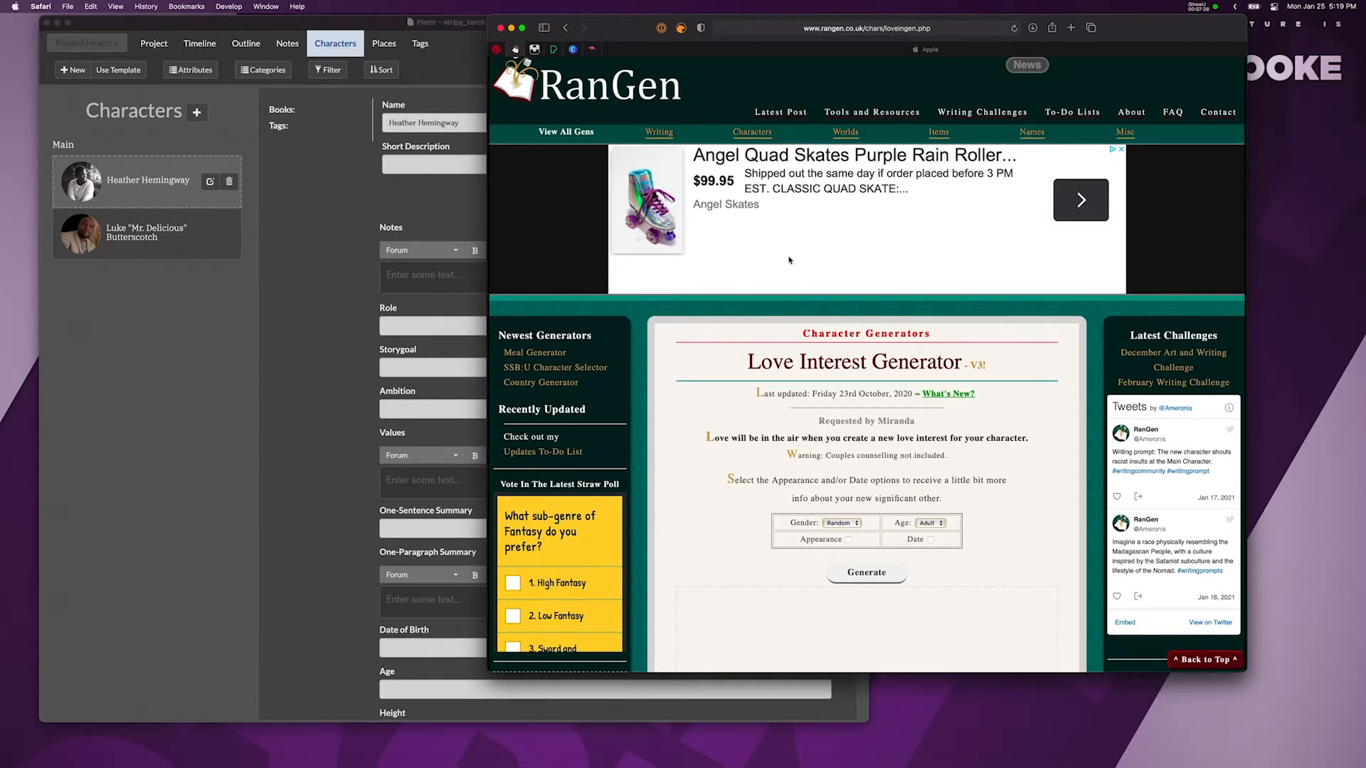
pyautogui.scroll(-2, 876, 480)
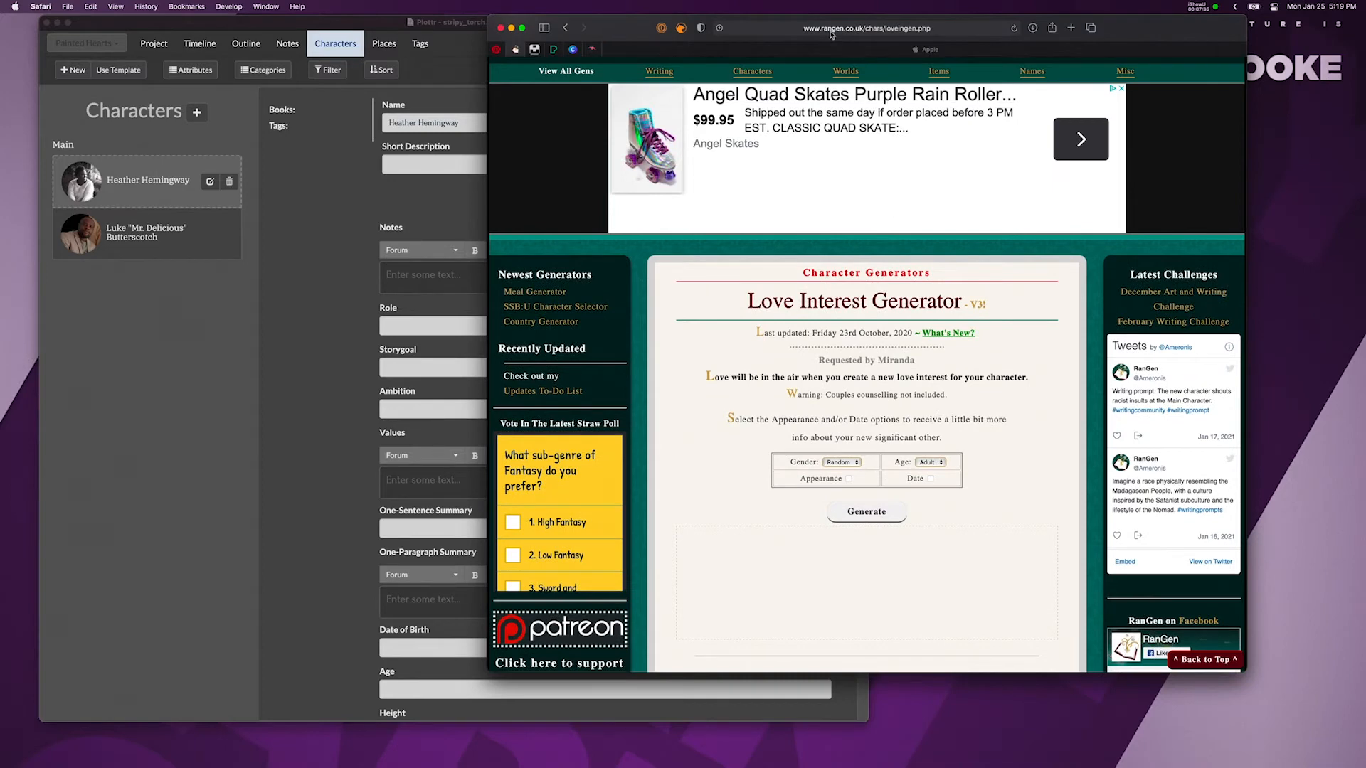
pyautogui.scroll(-4, 901, 345)
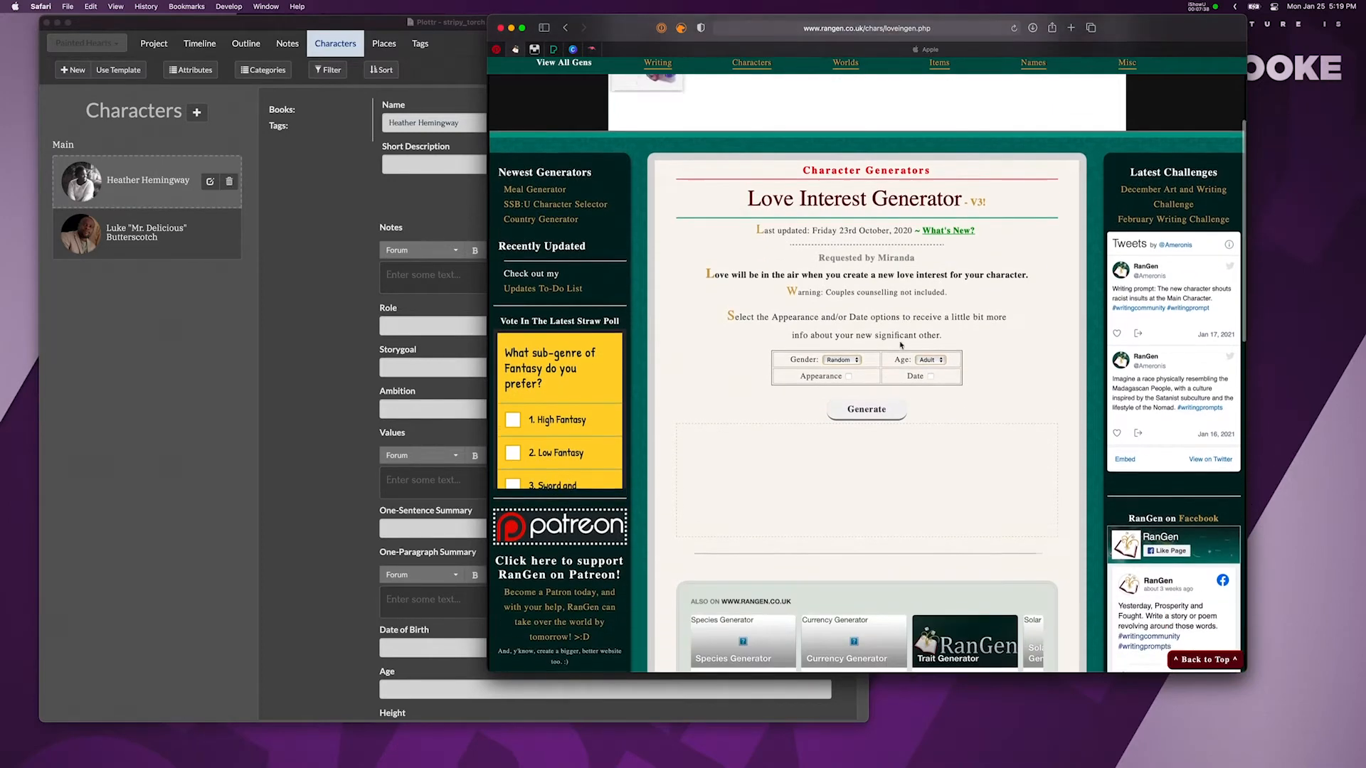
pyautogui.scroll(-3, 900, 343)
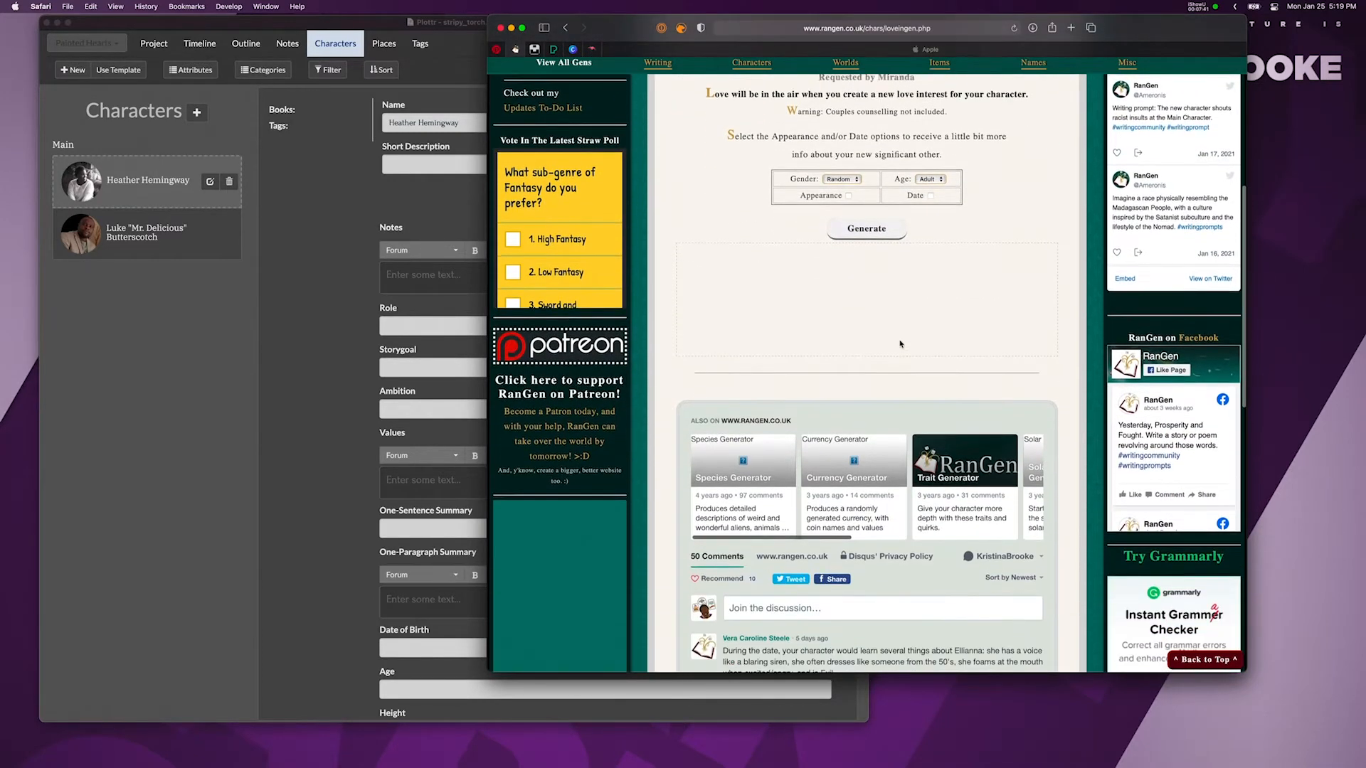
pyautogui.scroll(6, 900, 344)
pyautogui.scroll(-2, 900, 343)
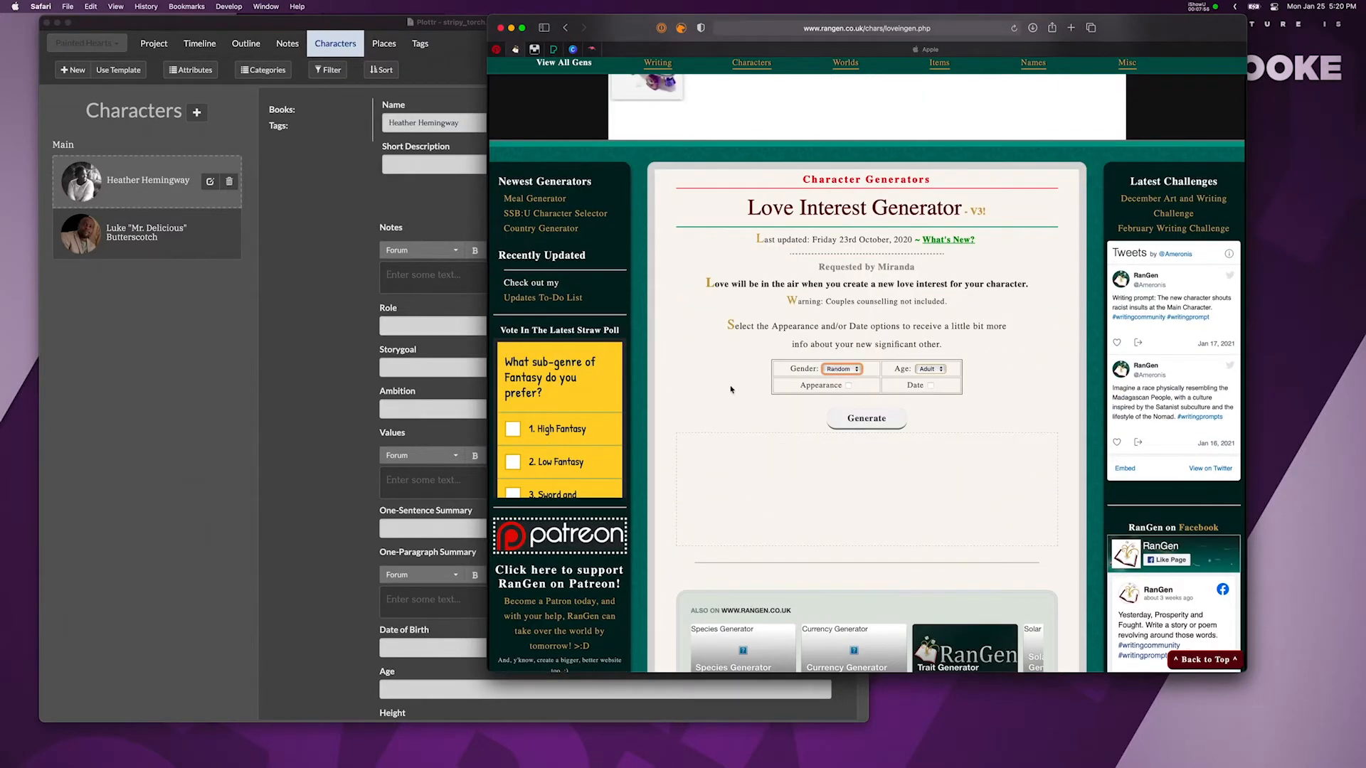
# Generate a love interest with the Appearance and Date options enabled, and view the generated description
pyautogui.click(848, 385)
pyautogui.click(931, 385)
pyautogui.scroll(-3, 872, 343)
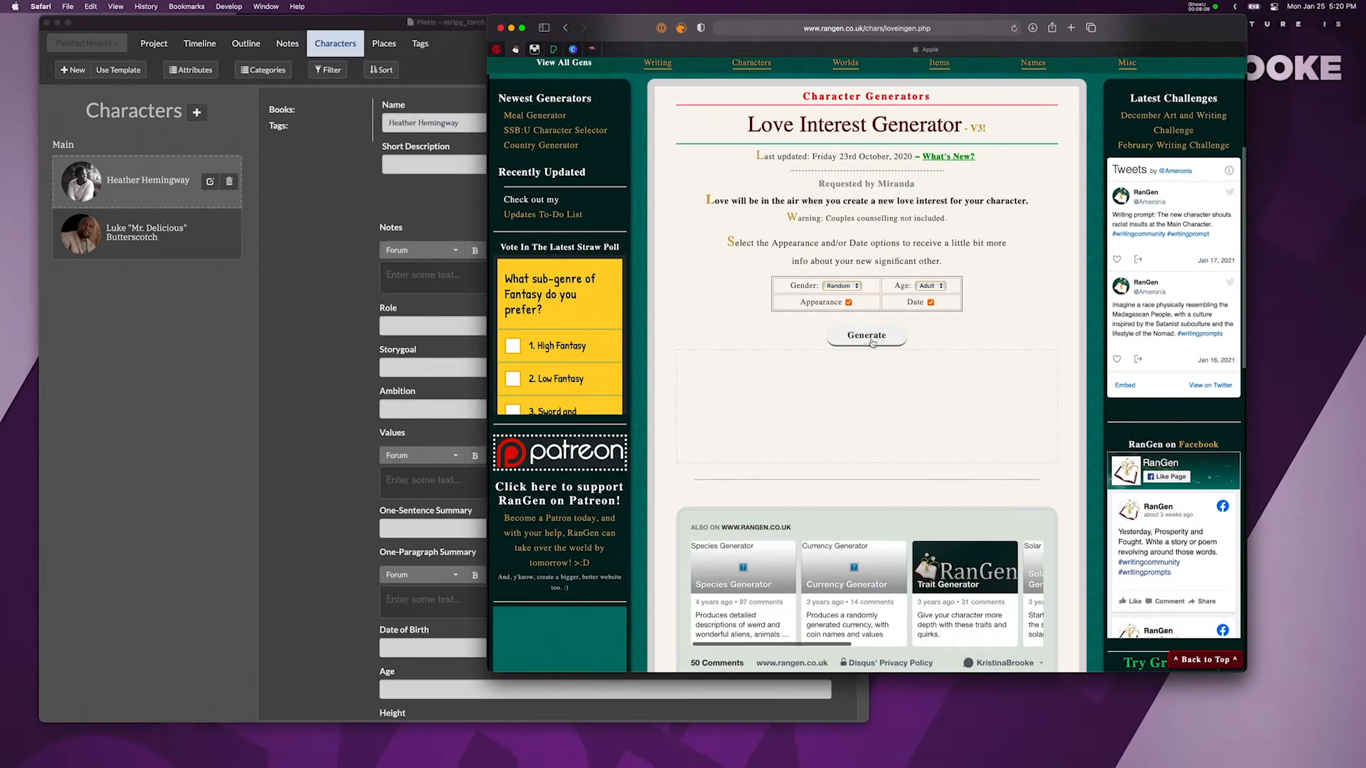
pyautogui.click(872, 343)
pyautogui.scroll(-6, 875, 345)
pyautogui.scroll(-2, 914, 389)
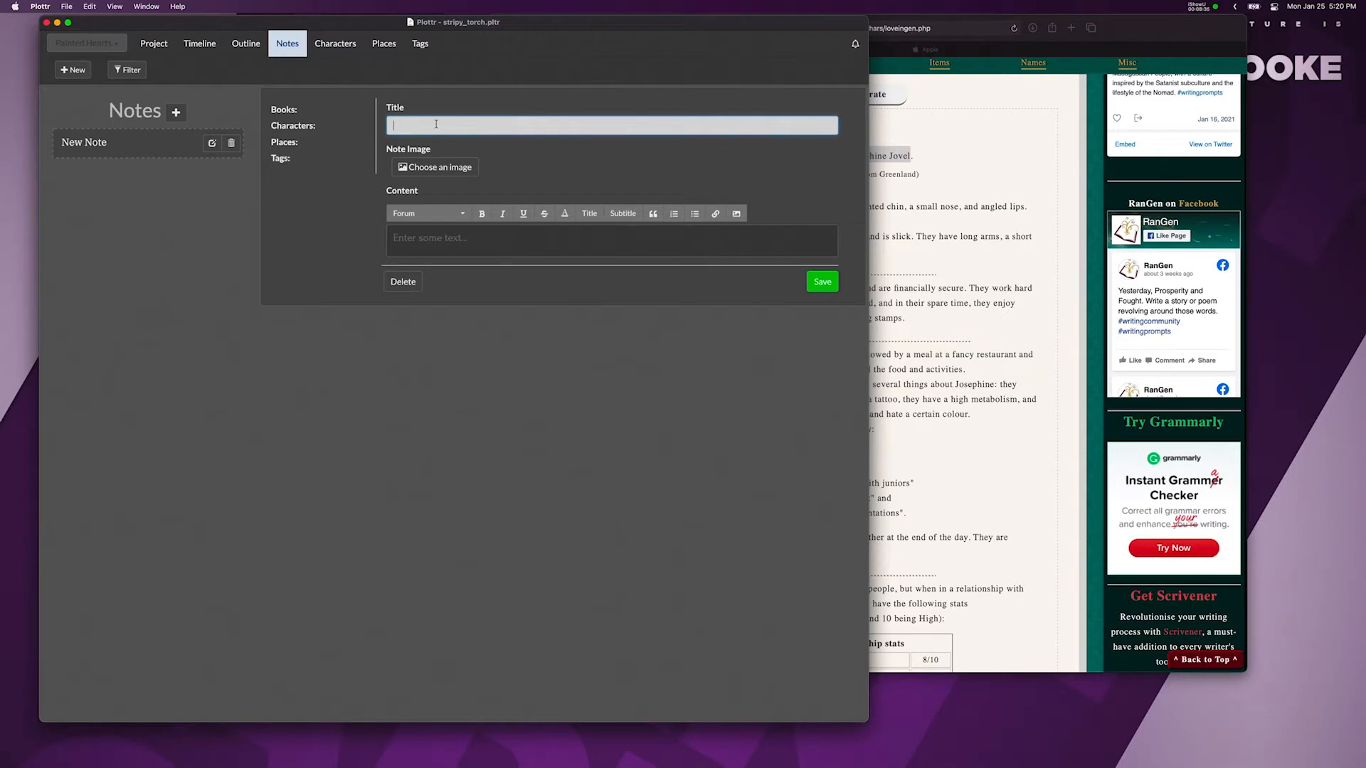
# Link the new Plottr note to the first main character, title it with the generated love interest's name, and save it
pyautogui.click(323, 126)
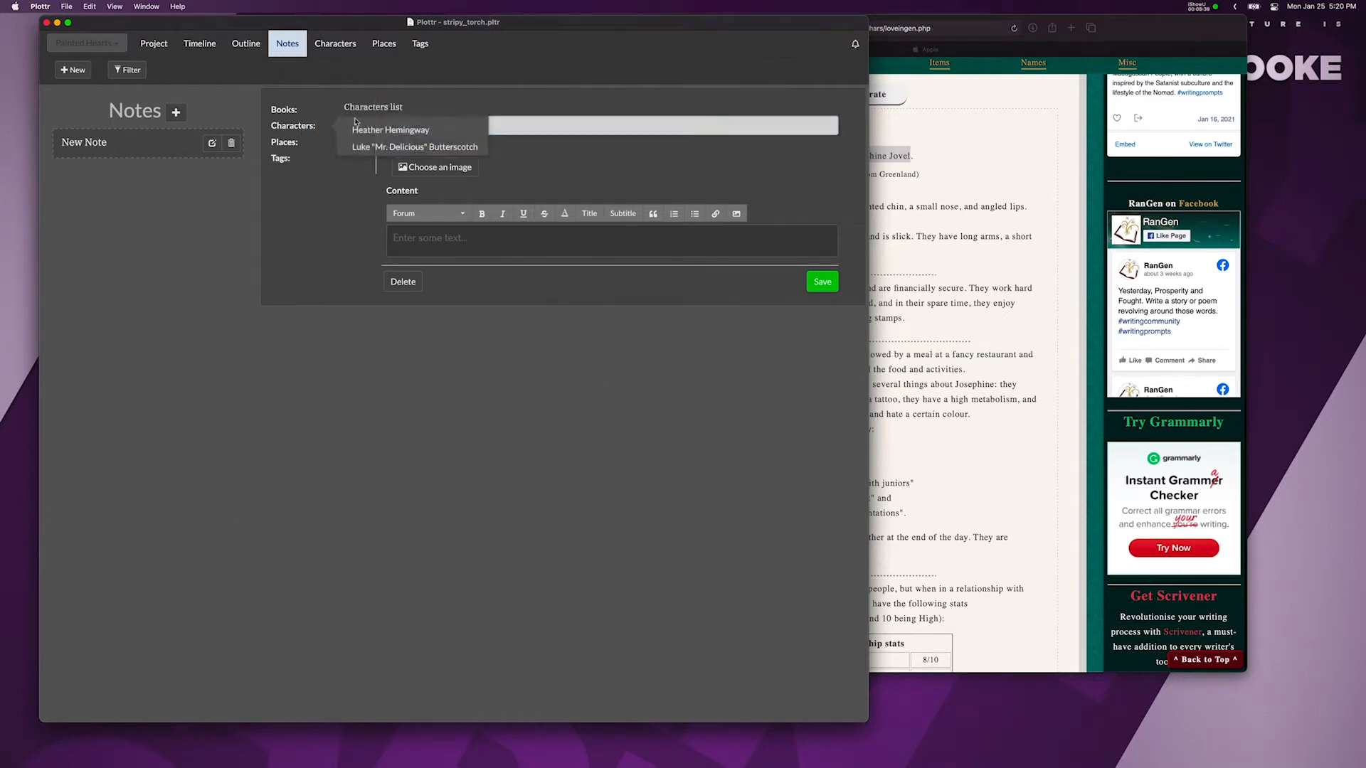
pyautogui.click(355, 131)
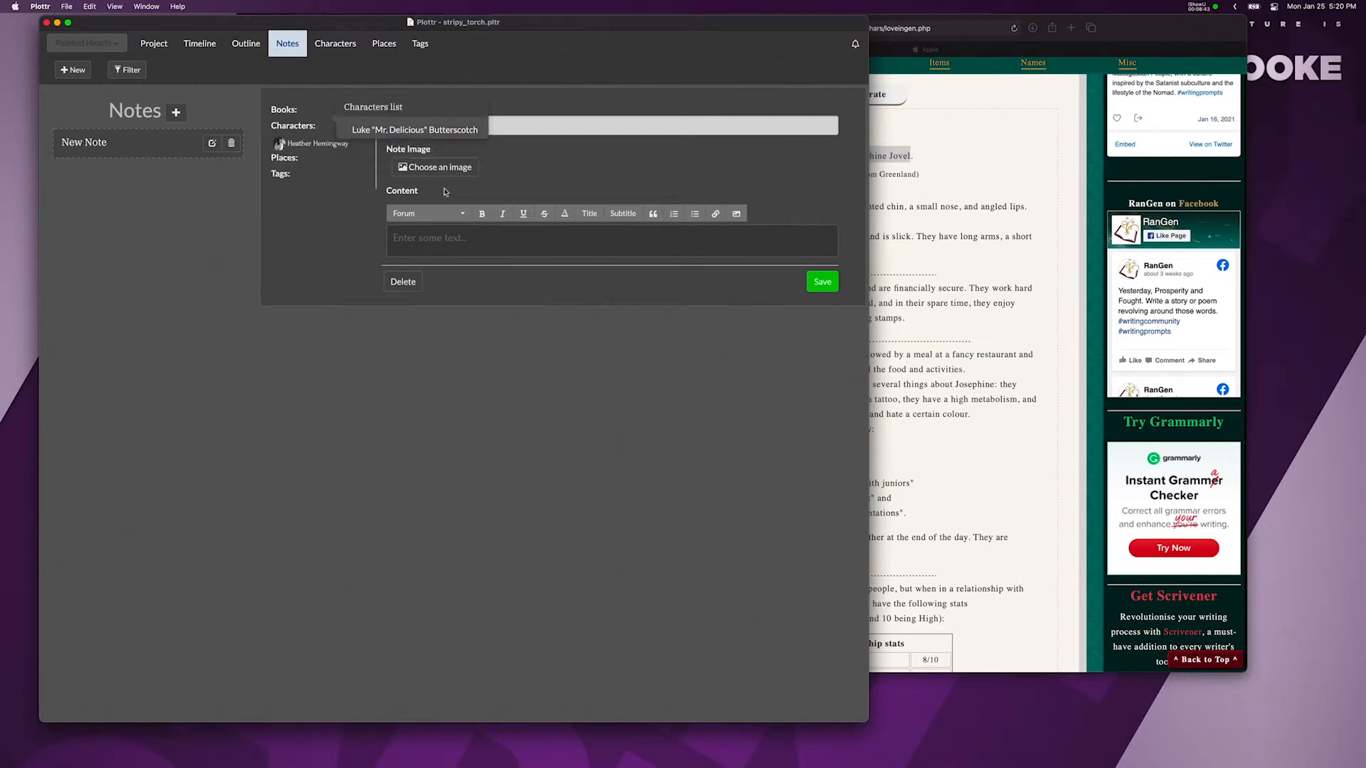
pyautogui.click(306, 192)
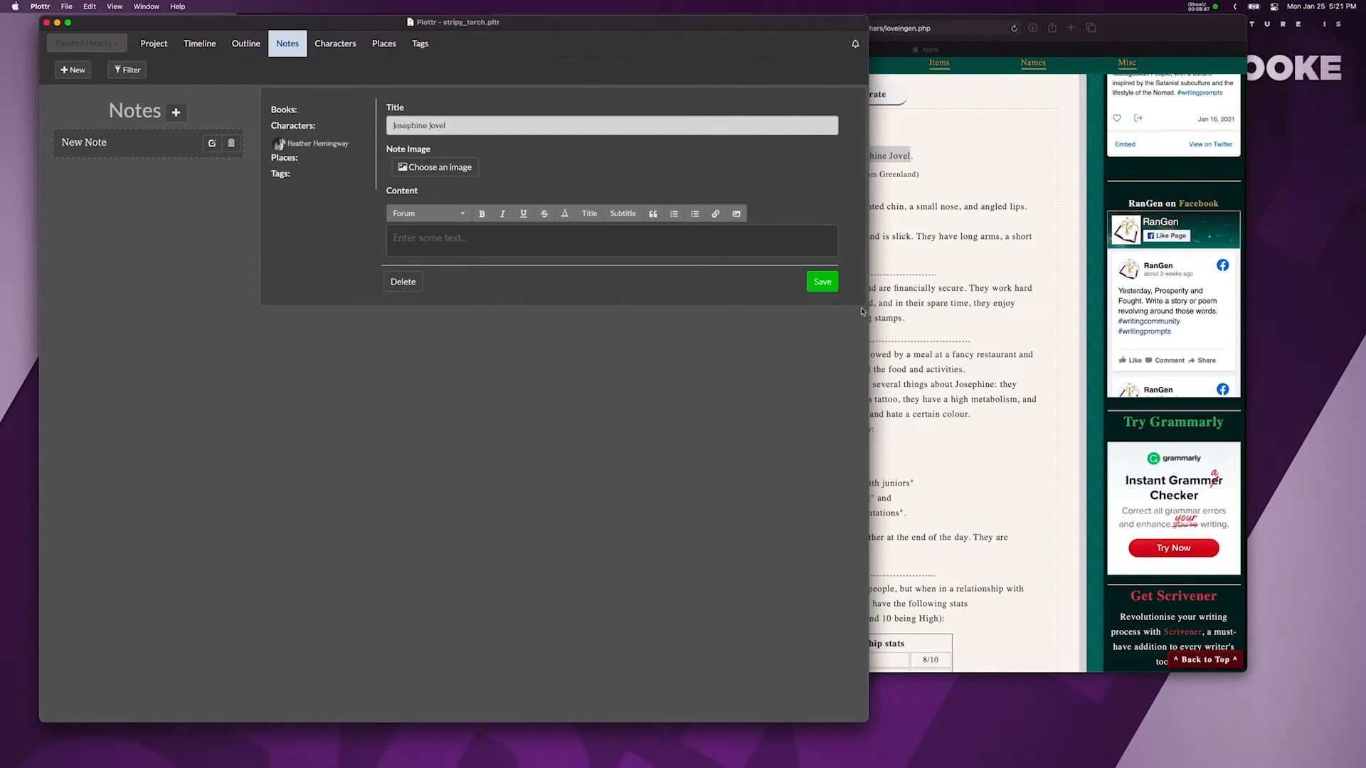
pyautogui.click(823, 281)
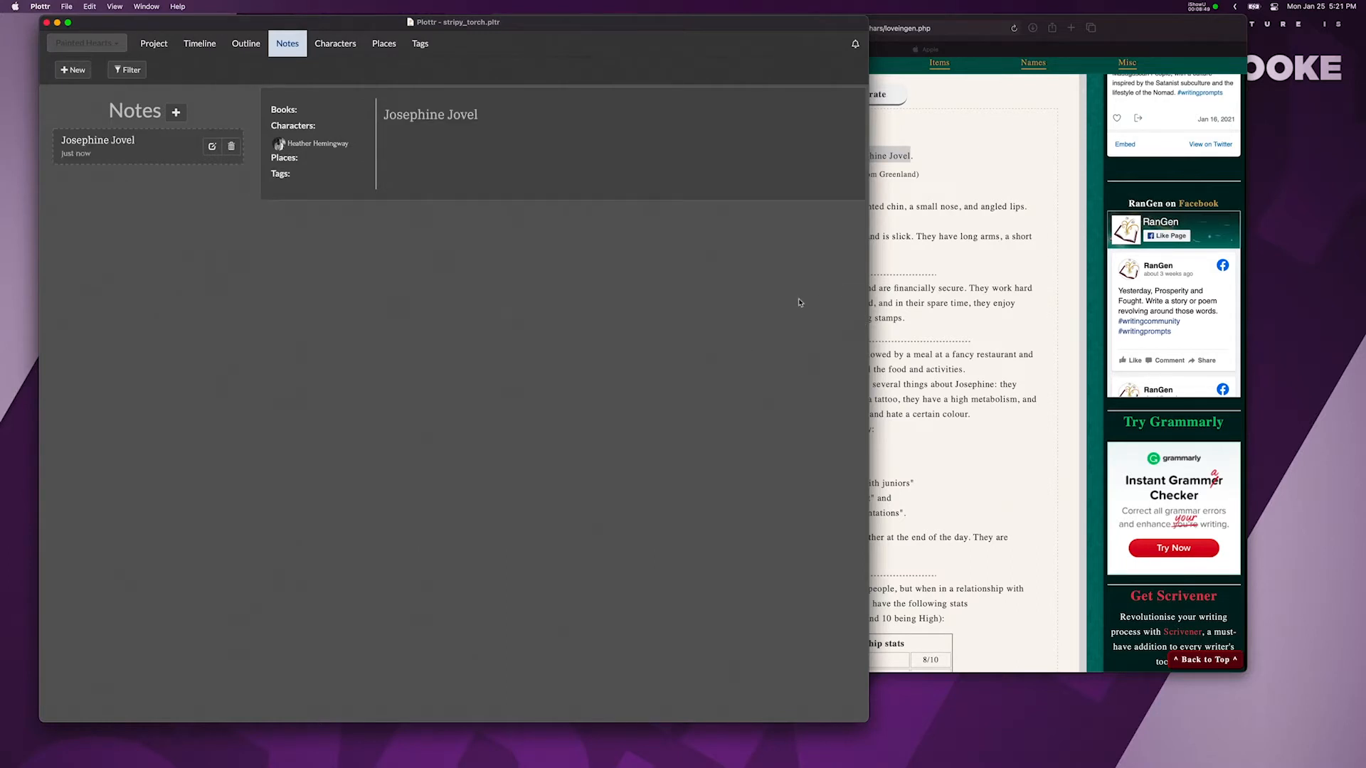
# Set the first main character's age to 33, taken from the generated love interest, and enter the matching birth year
pyautogui.click(322, 47)
pyautogui.click(284, 48)
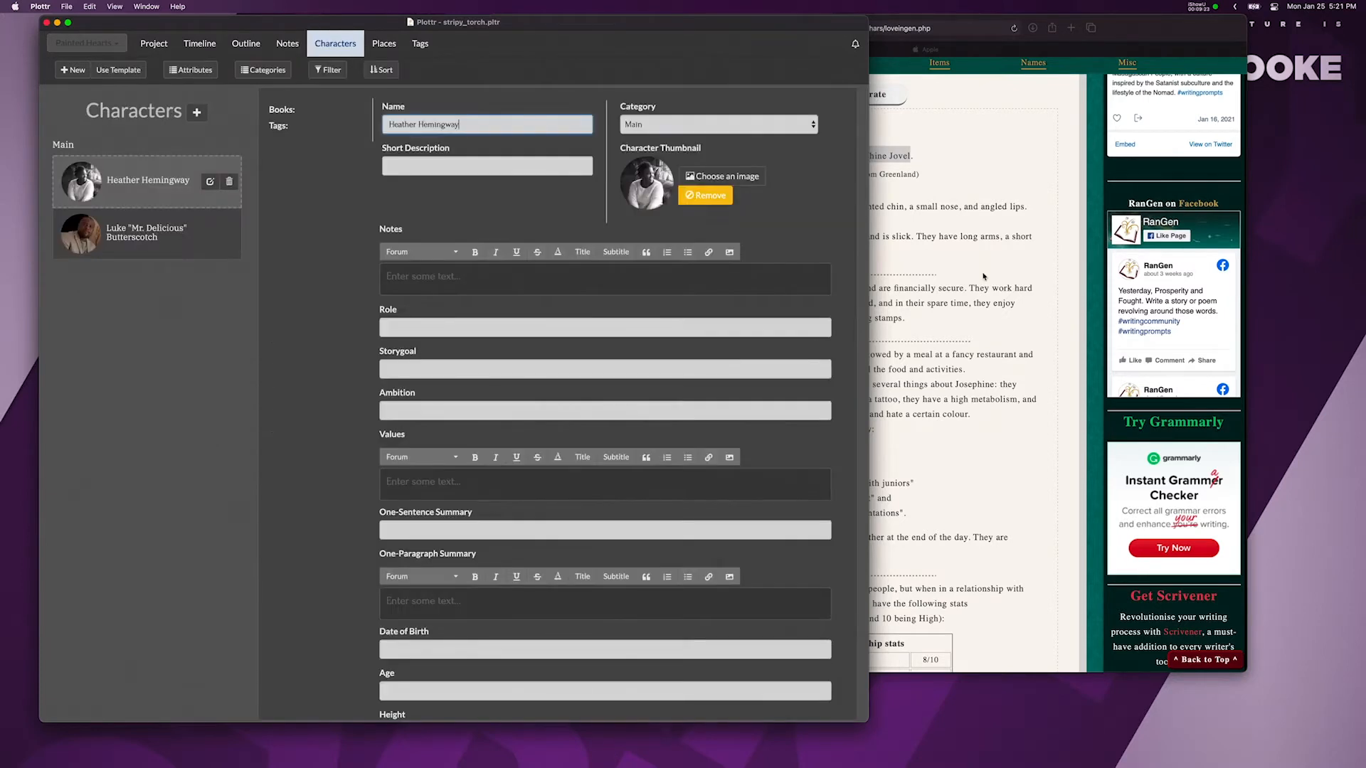
pyautogui.click(983, 276)
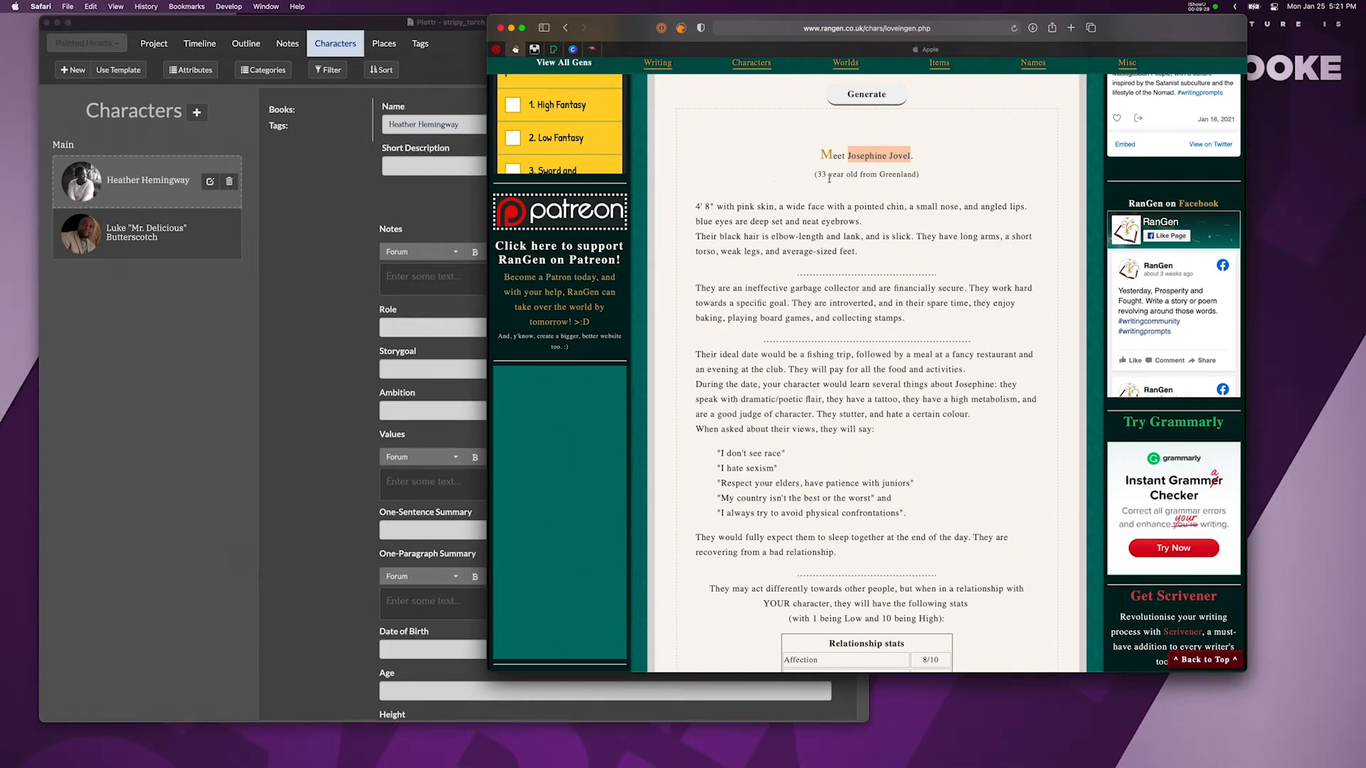
pyautogui.moveTo(825, 176); pyautogui.dragTo(814, 175)
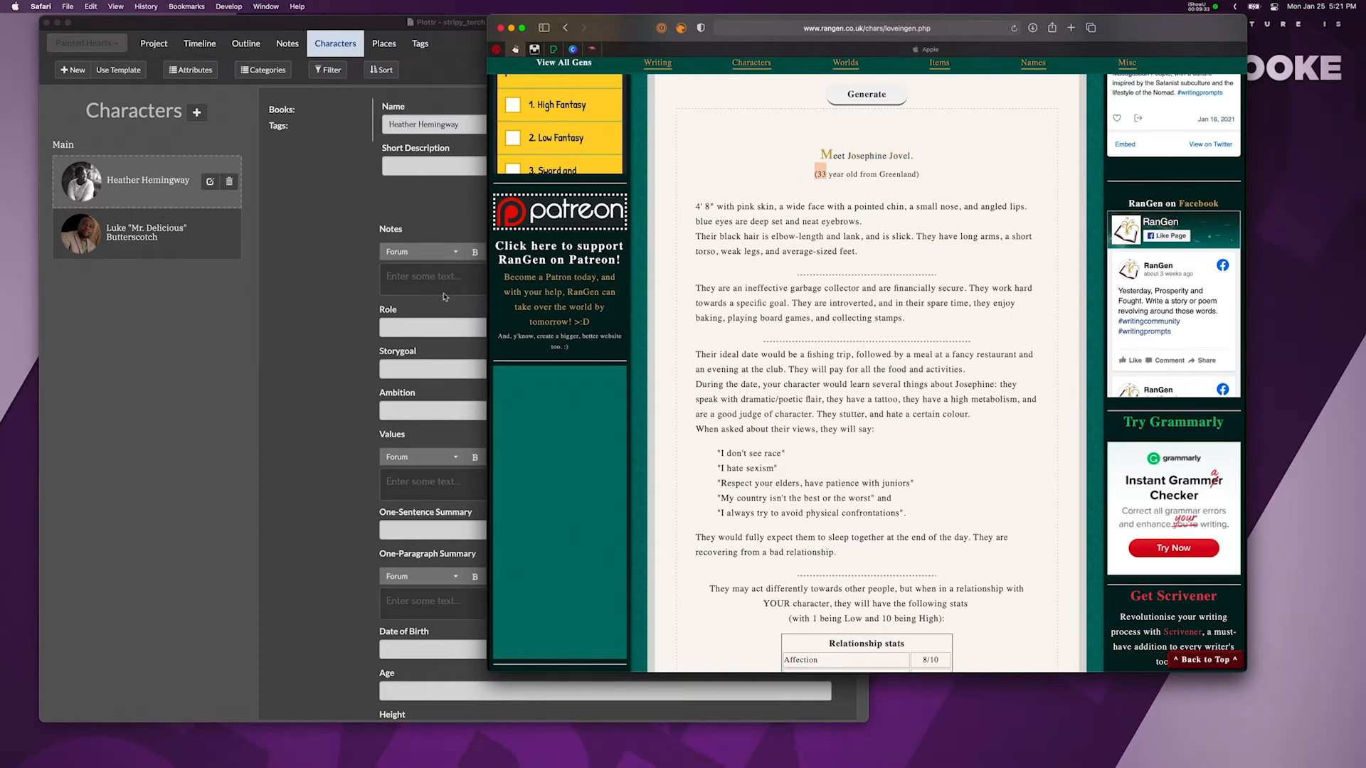
pyautogui.scroll(-3, 347, 363)
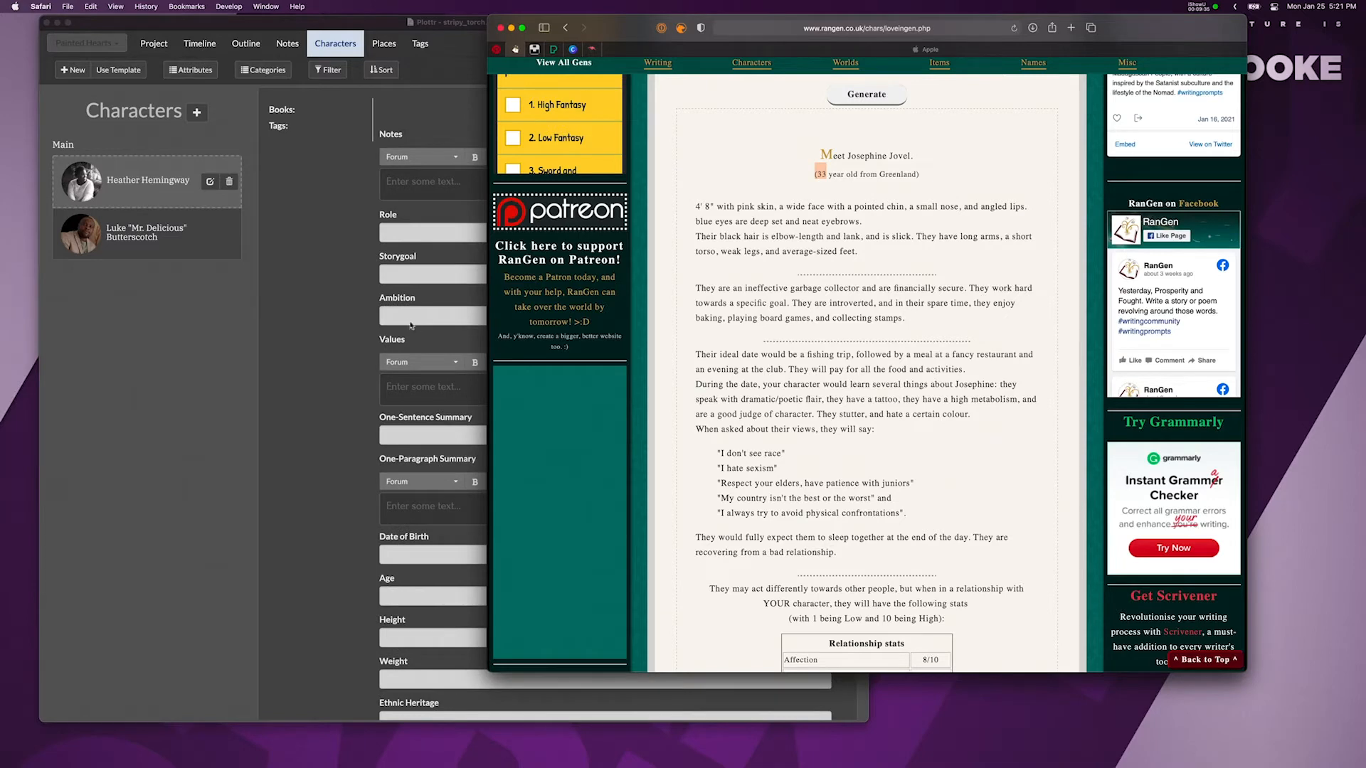
pyautogui.click(310, 436)
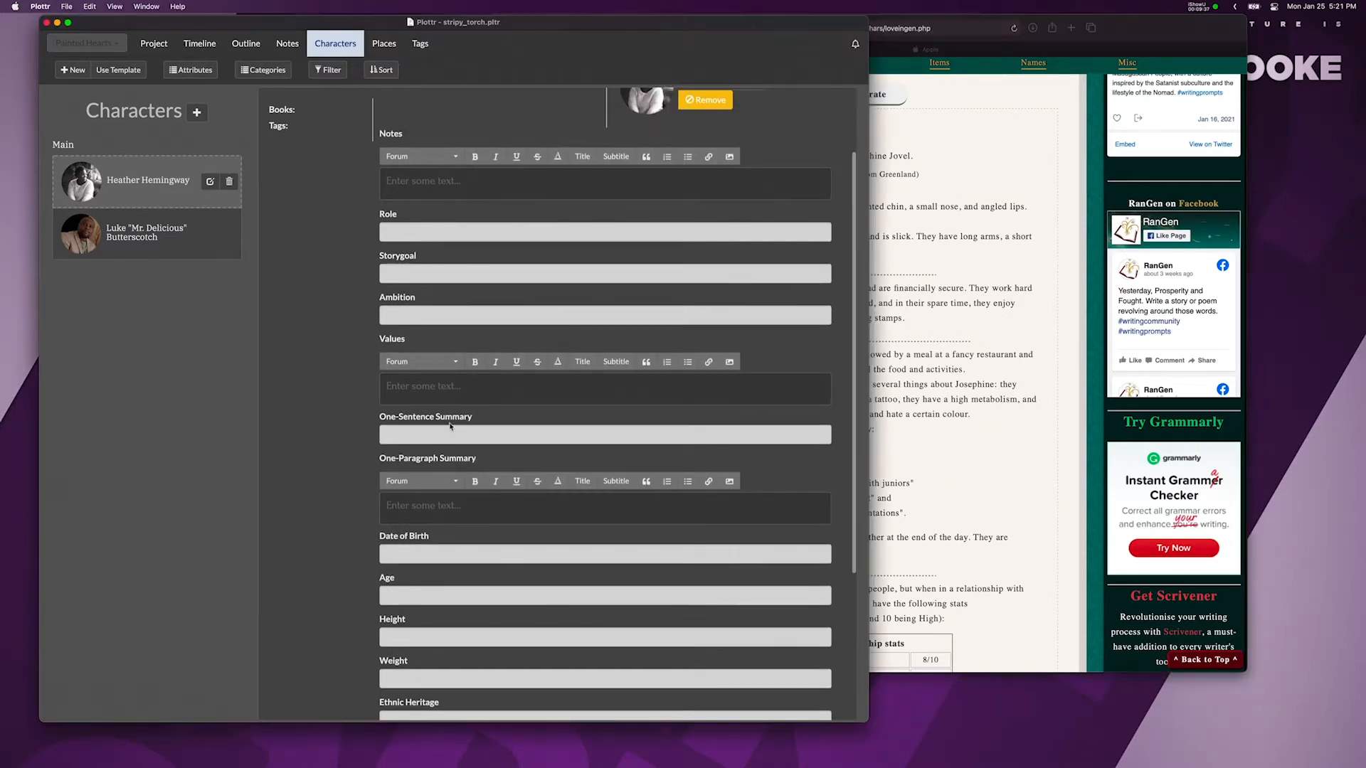
pyautogui.click(399, 602)
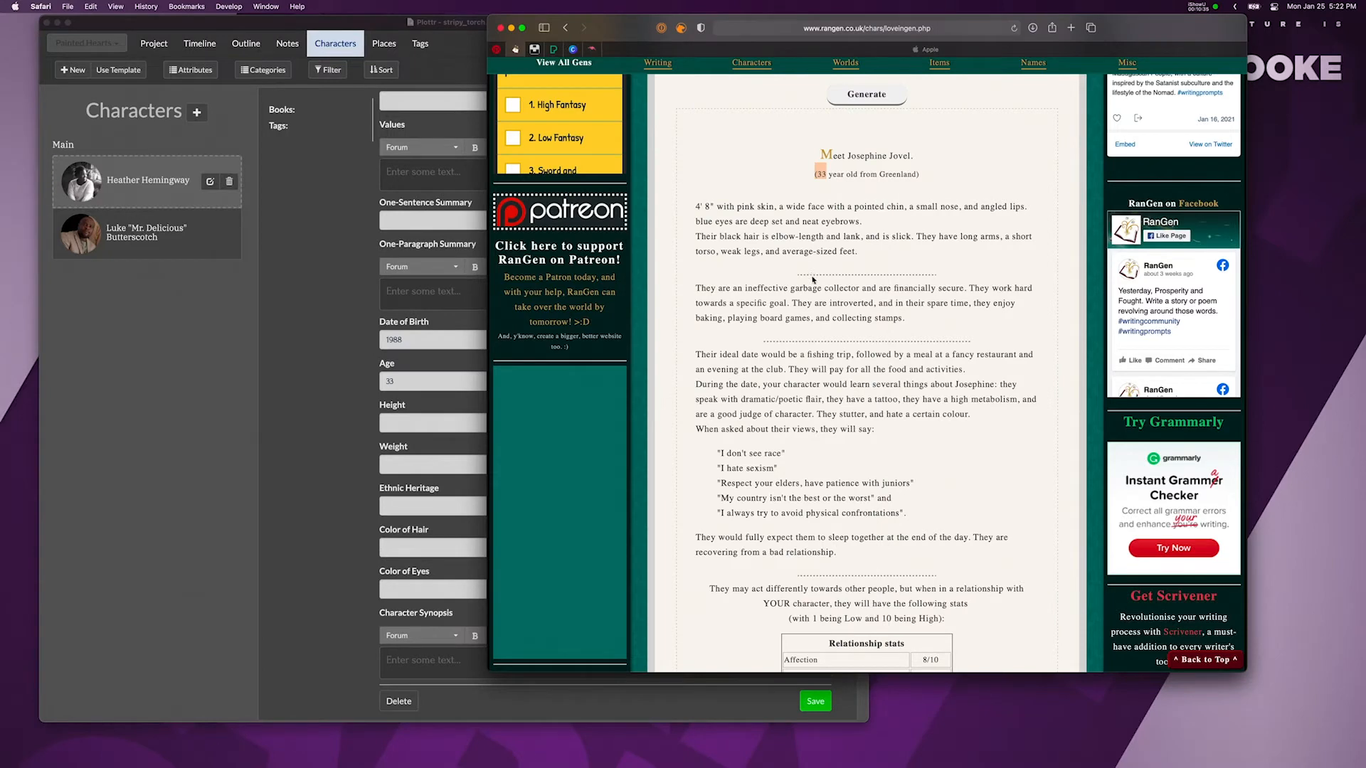
# Go to astro.com and open the Relationship Horoscope from its Love and Relationship section
pyautogui.scroll(-2, 882, 263)
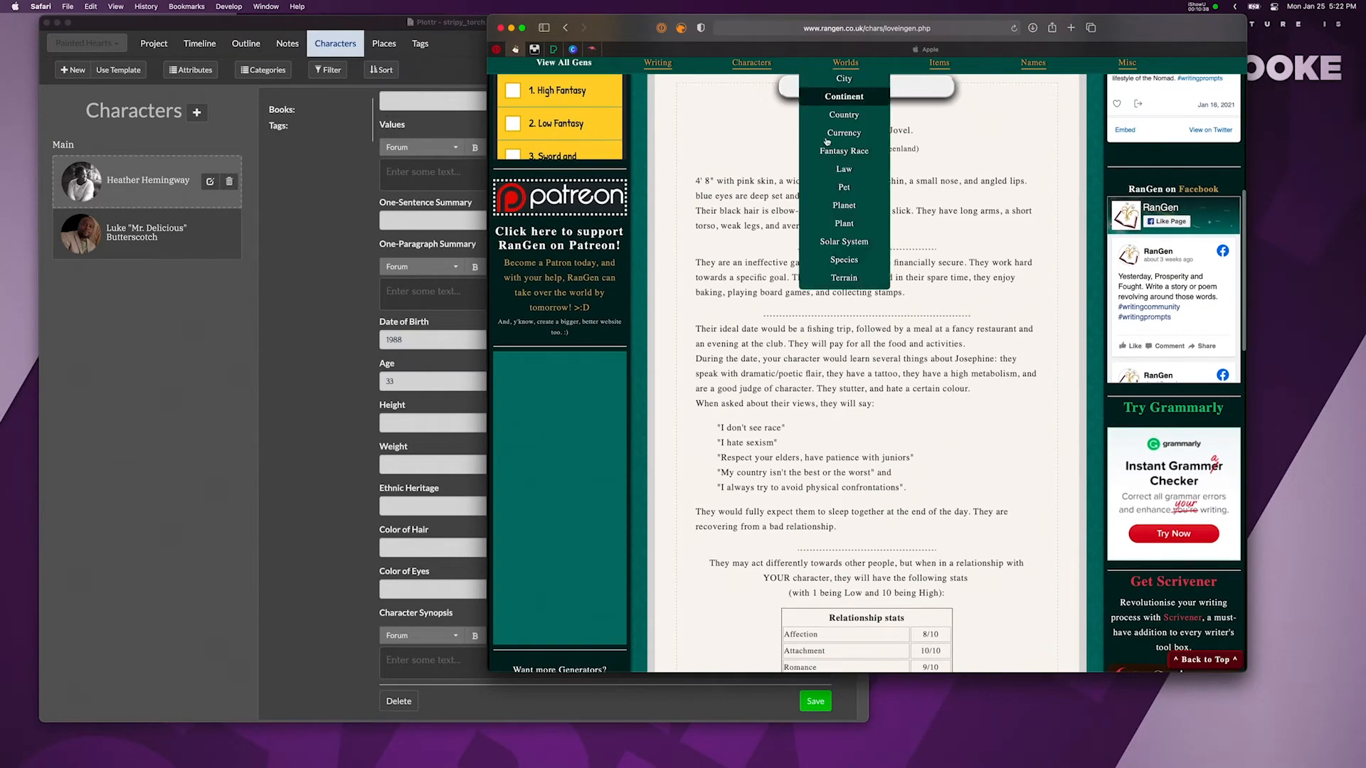
pyautogui.scroll(5, 946, 242)
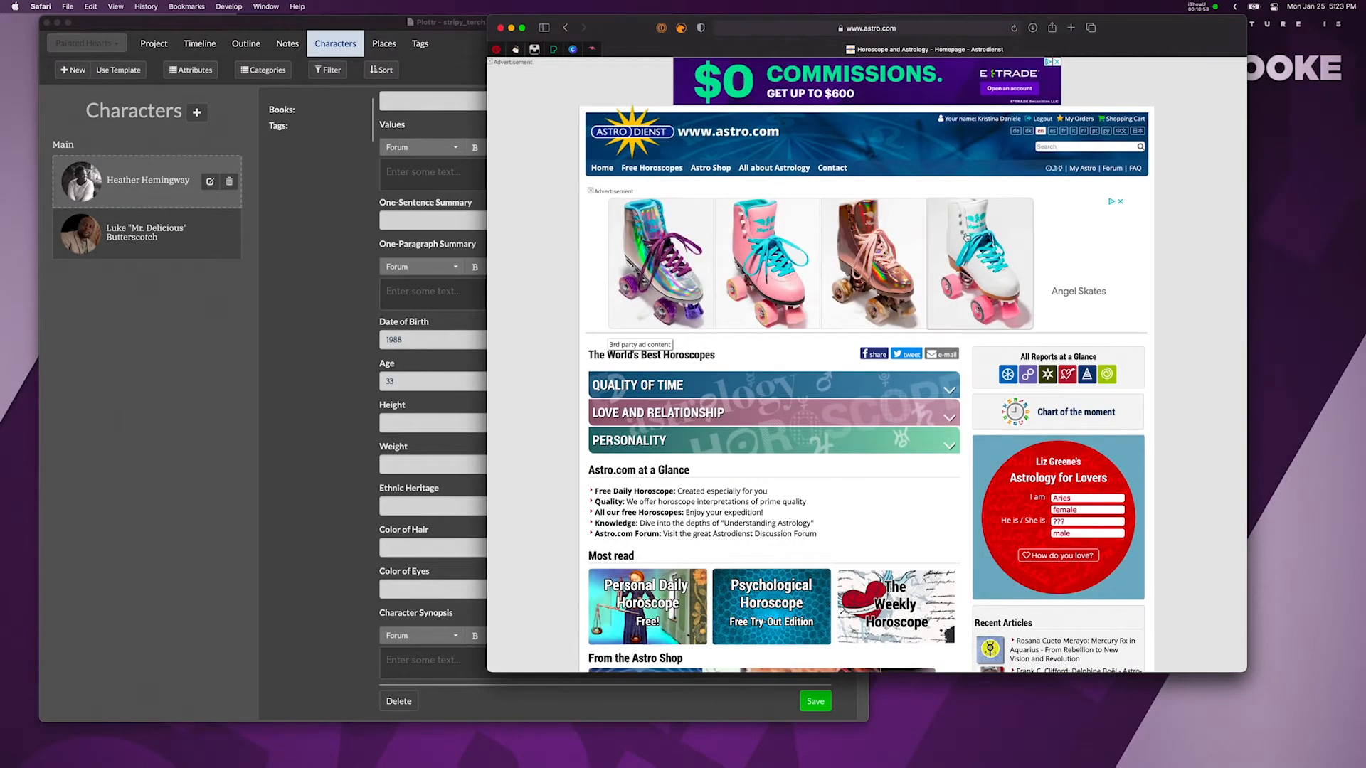
pyautogui.scroll(-5, 967, 237)
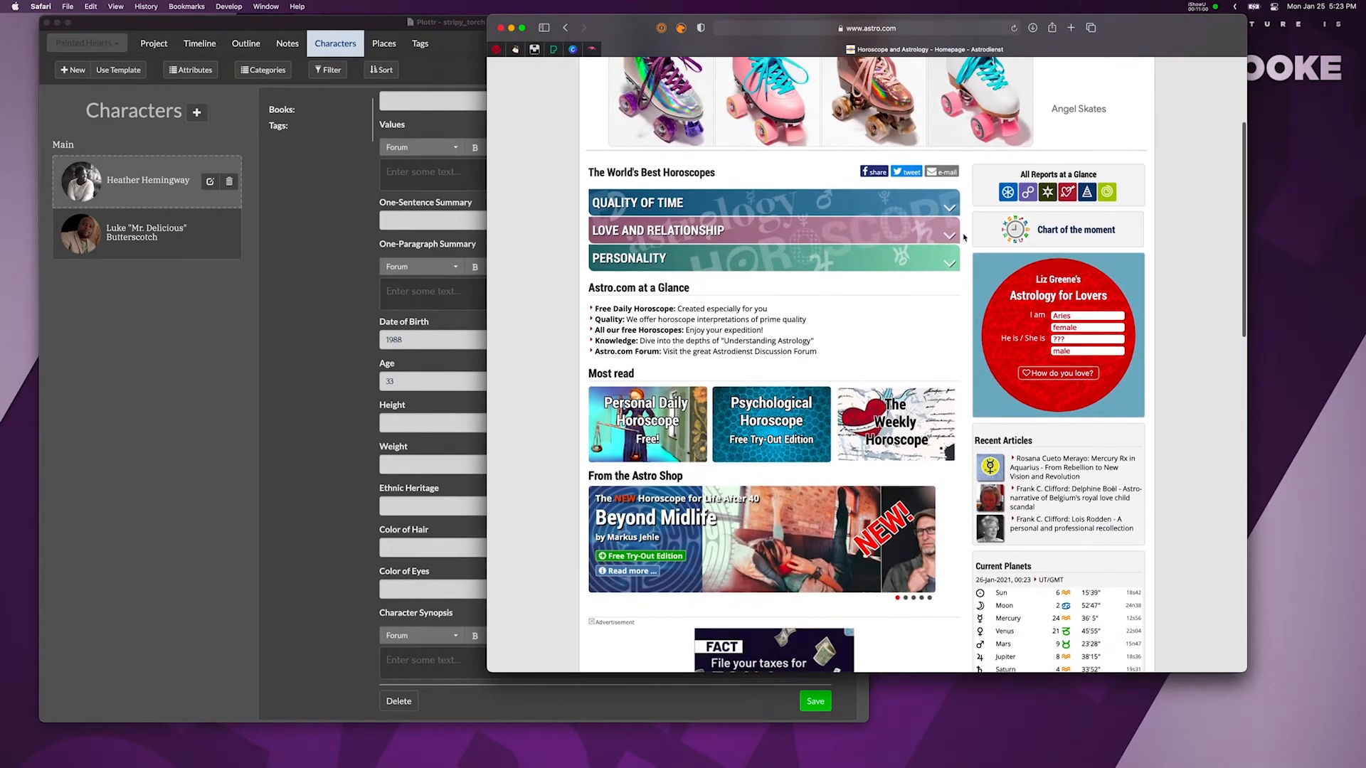
pyautogui.scroll(-2, 964, 237)
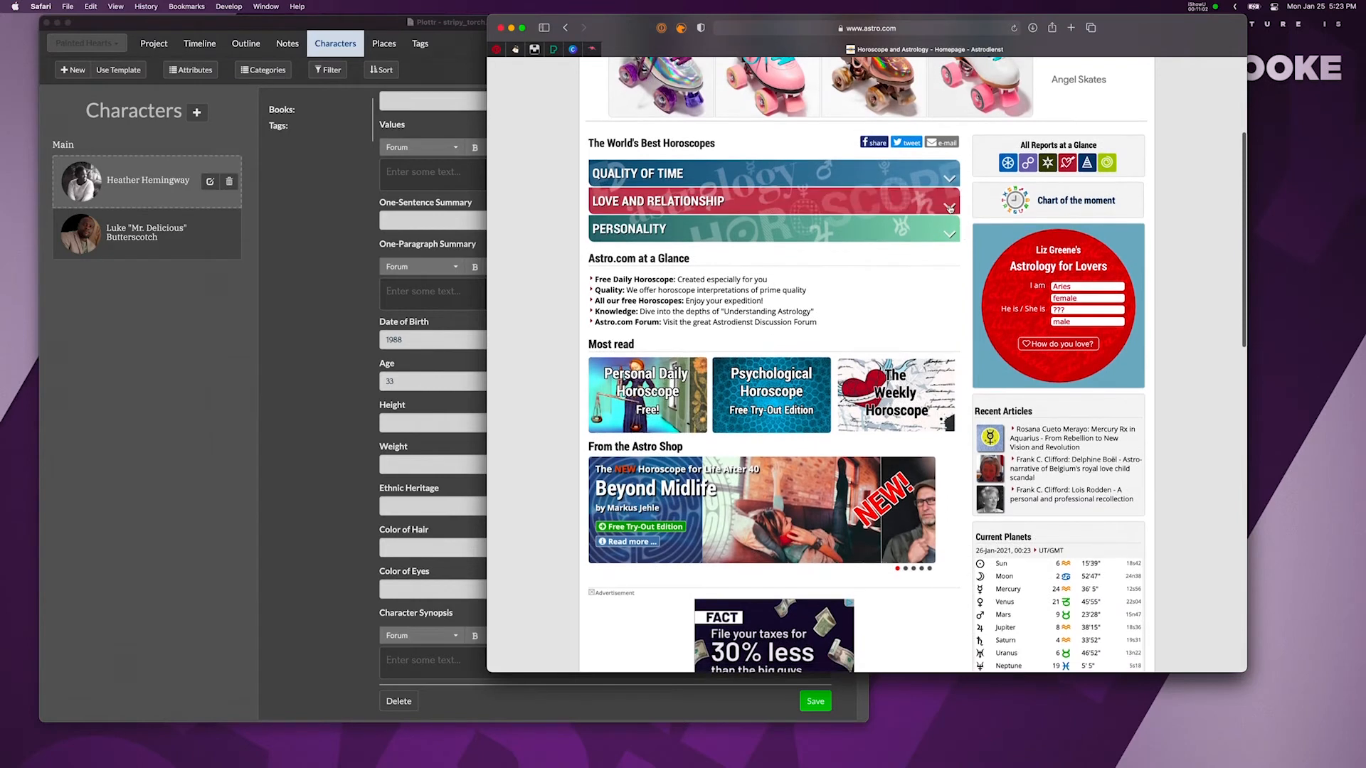
pyautogui.click(951, 208)
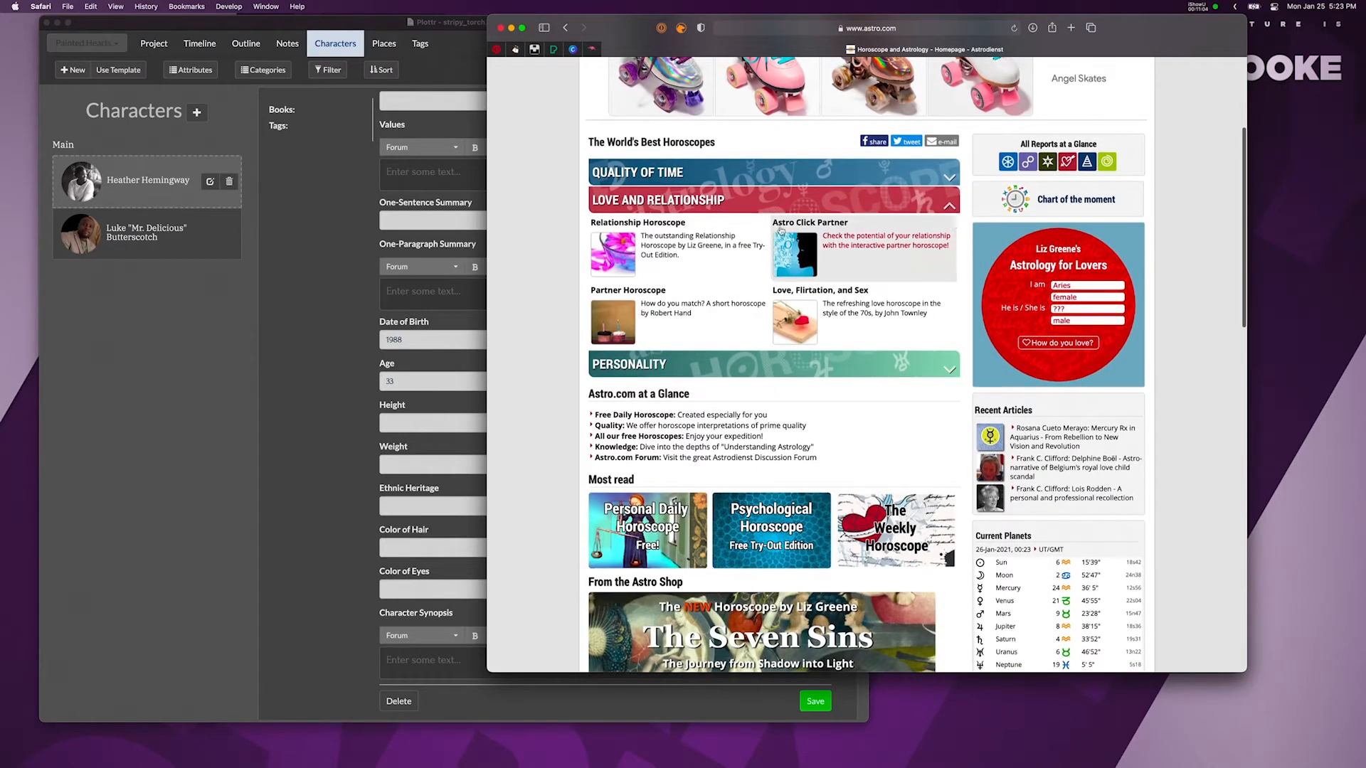
pyautogui.click(667, 229)
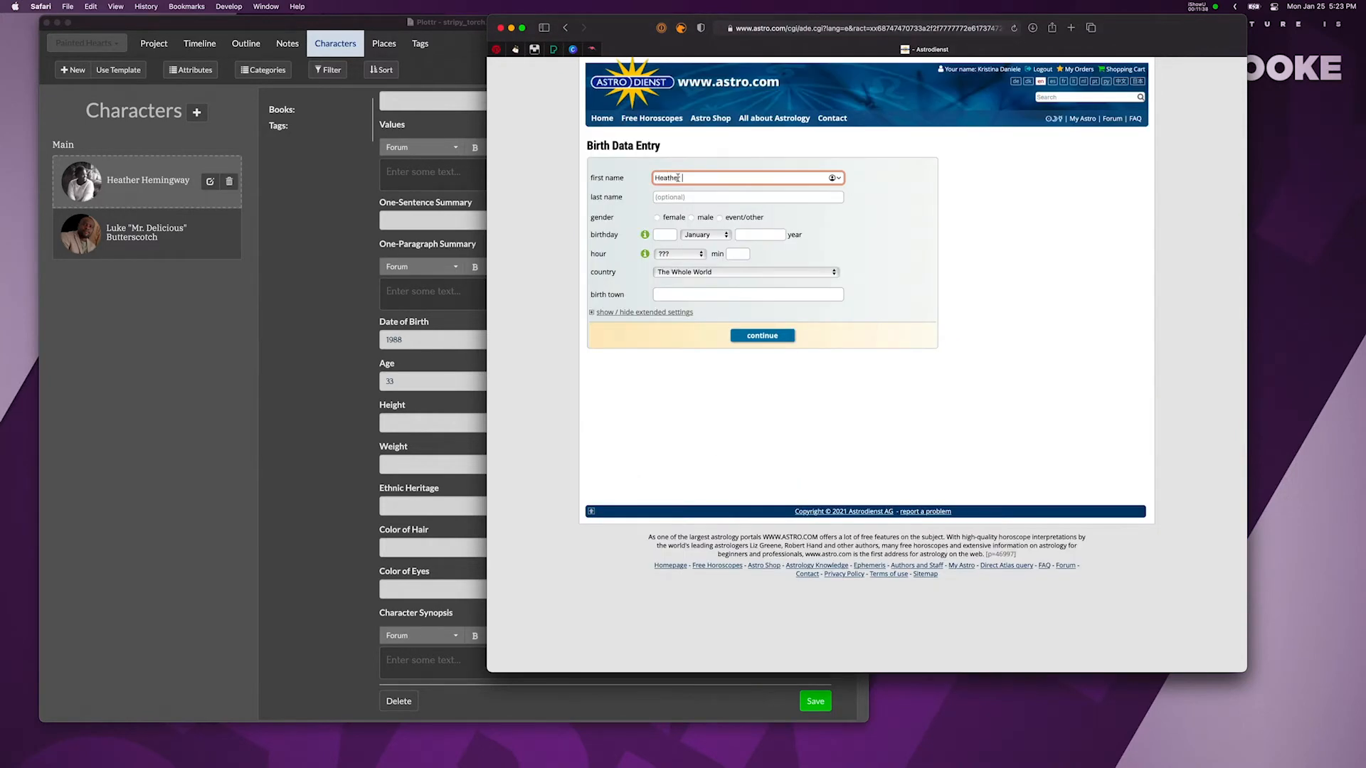
# Enter the first main character's name in the birth data form and set the gender to female
pyautogui.click(693, 198)
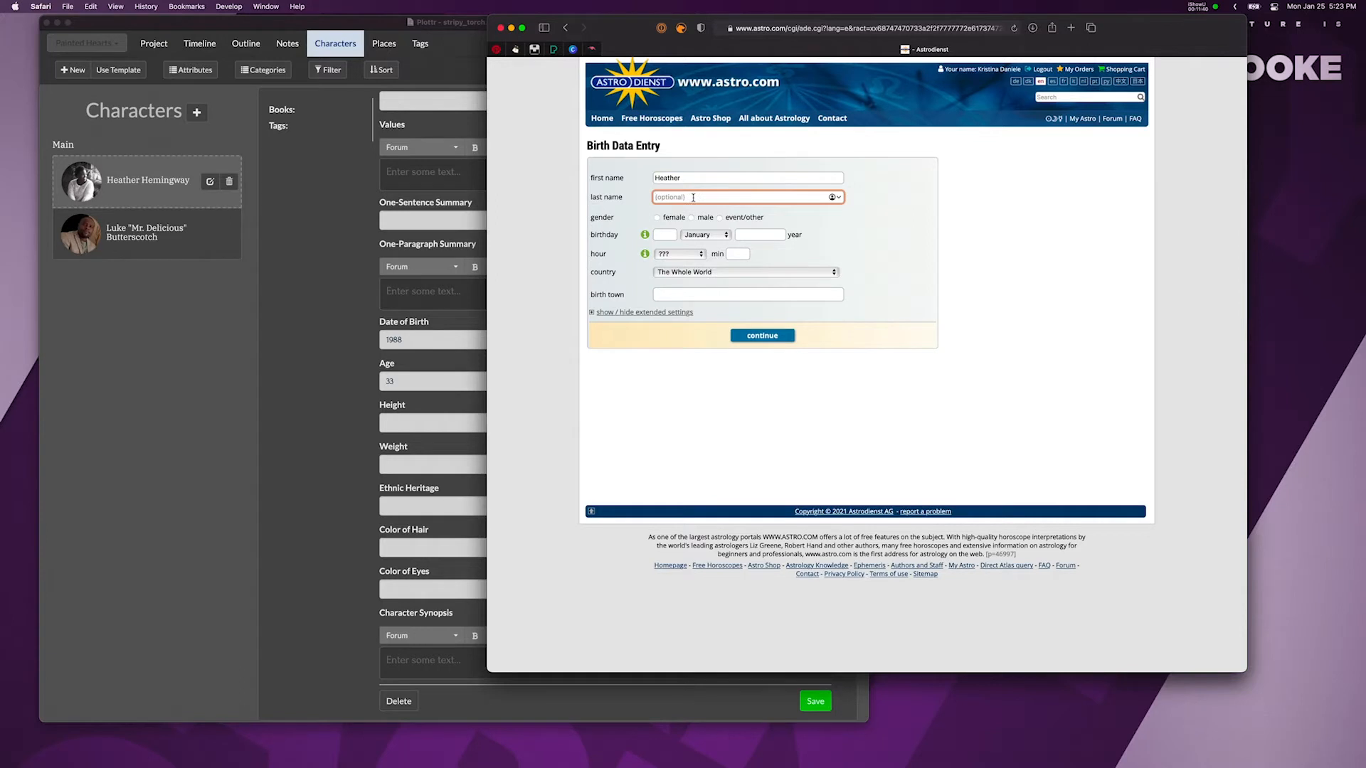
pyautogui.write('Hemmingway')
pyautogui.click(658, 219)
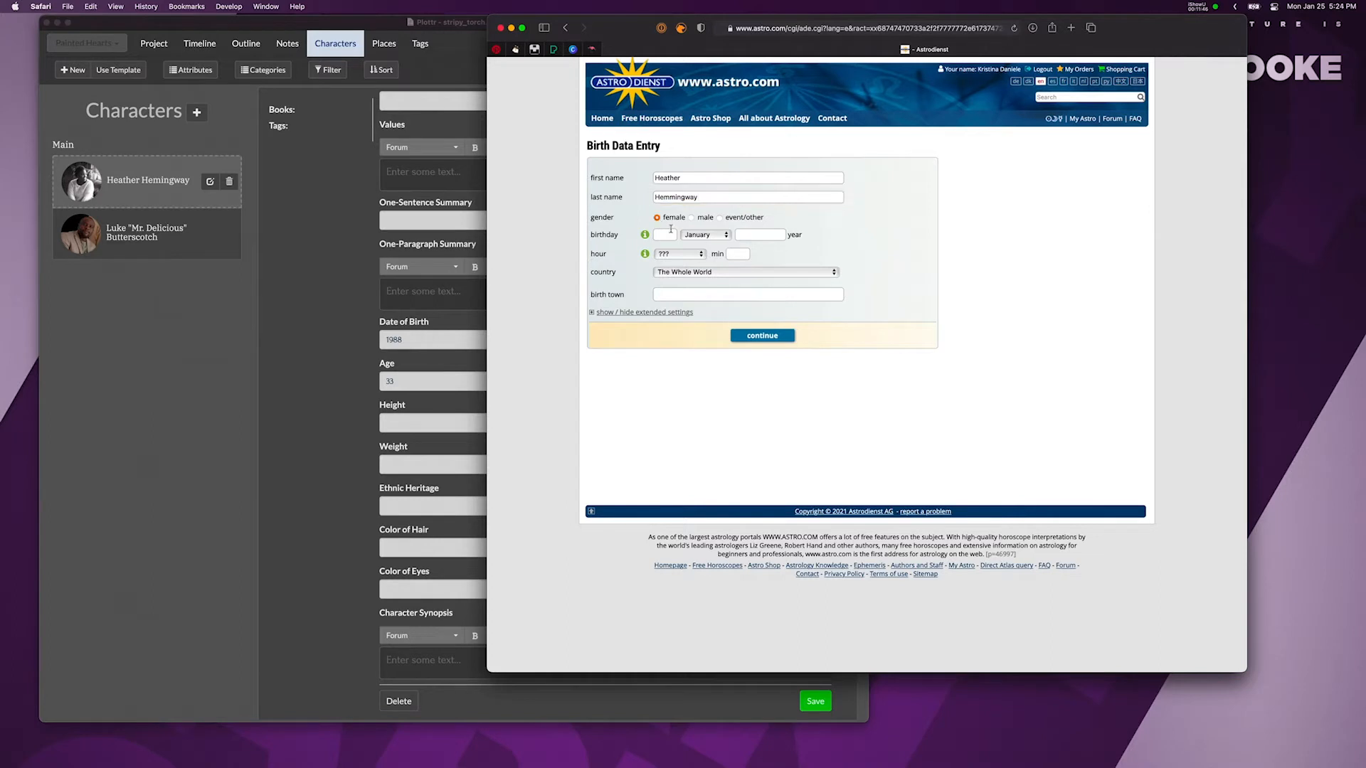
# Fill in the first main character's date of birth and set the birth time to 9:59 am
pyautogui.click(671, 234)
pyautogui.click(761, 236)
pyautogui.click(663, 235)
pyautogui.click(726, 237)
pyautogui.click(703, 329)
pyautogui.click(667, 236)
pyautogui.click(799, 252)
pyautogui.click(688, 255)
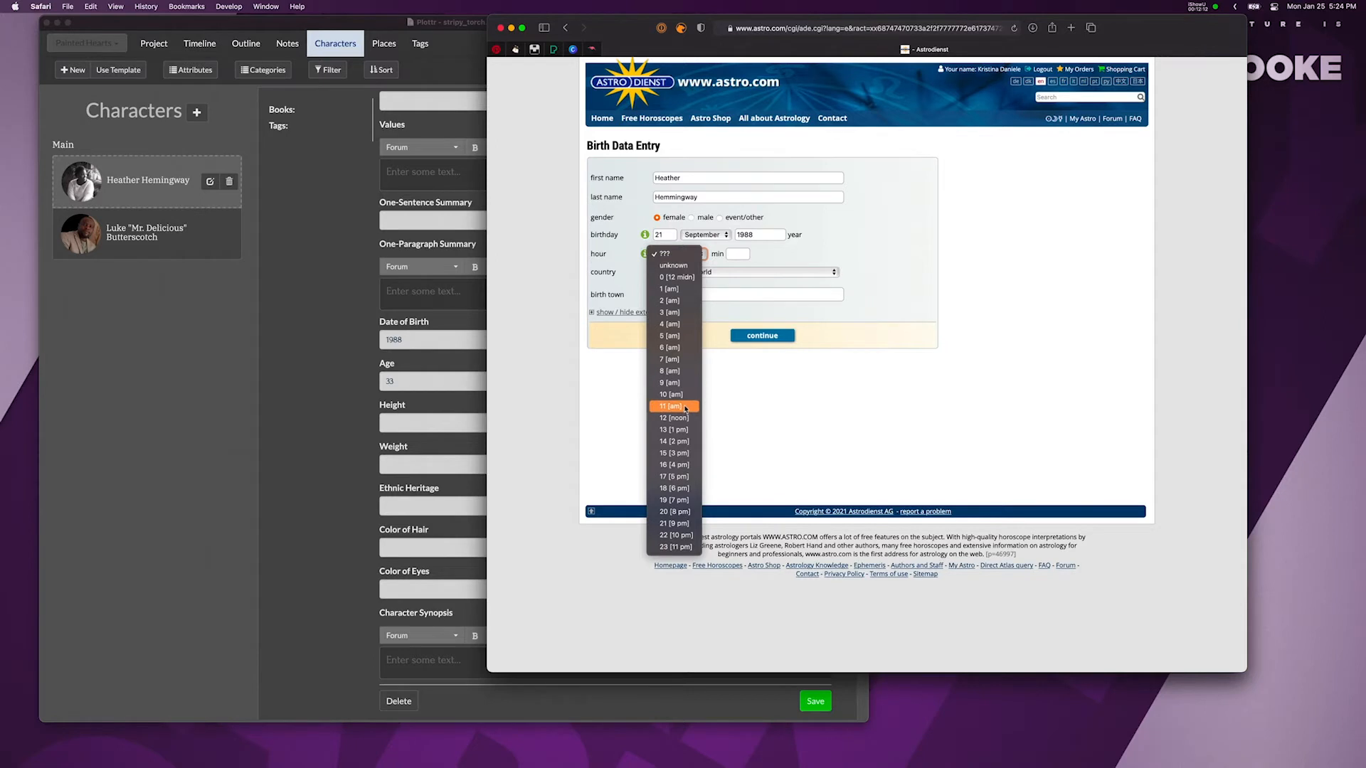
pyautogui.click(675, 382)
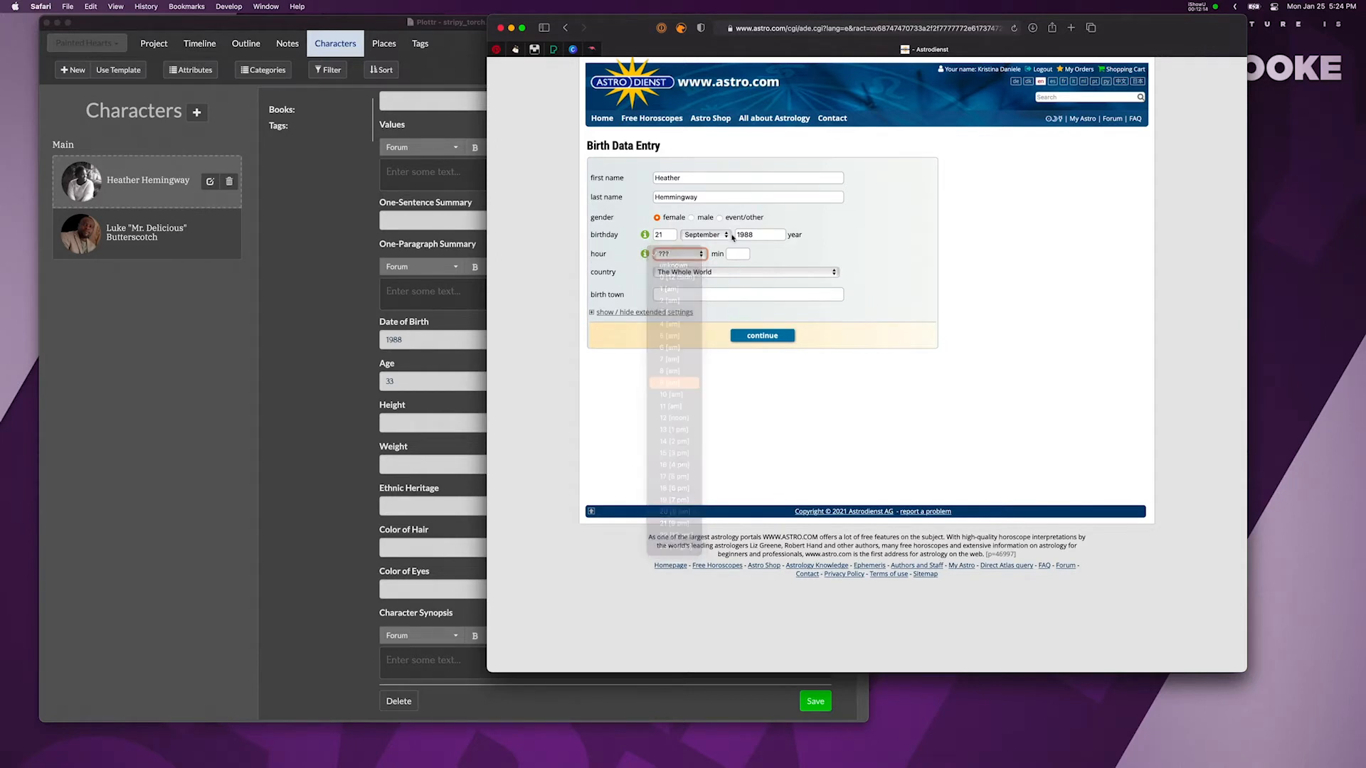
pyautogui.press('Tab')
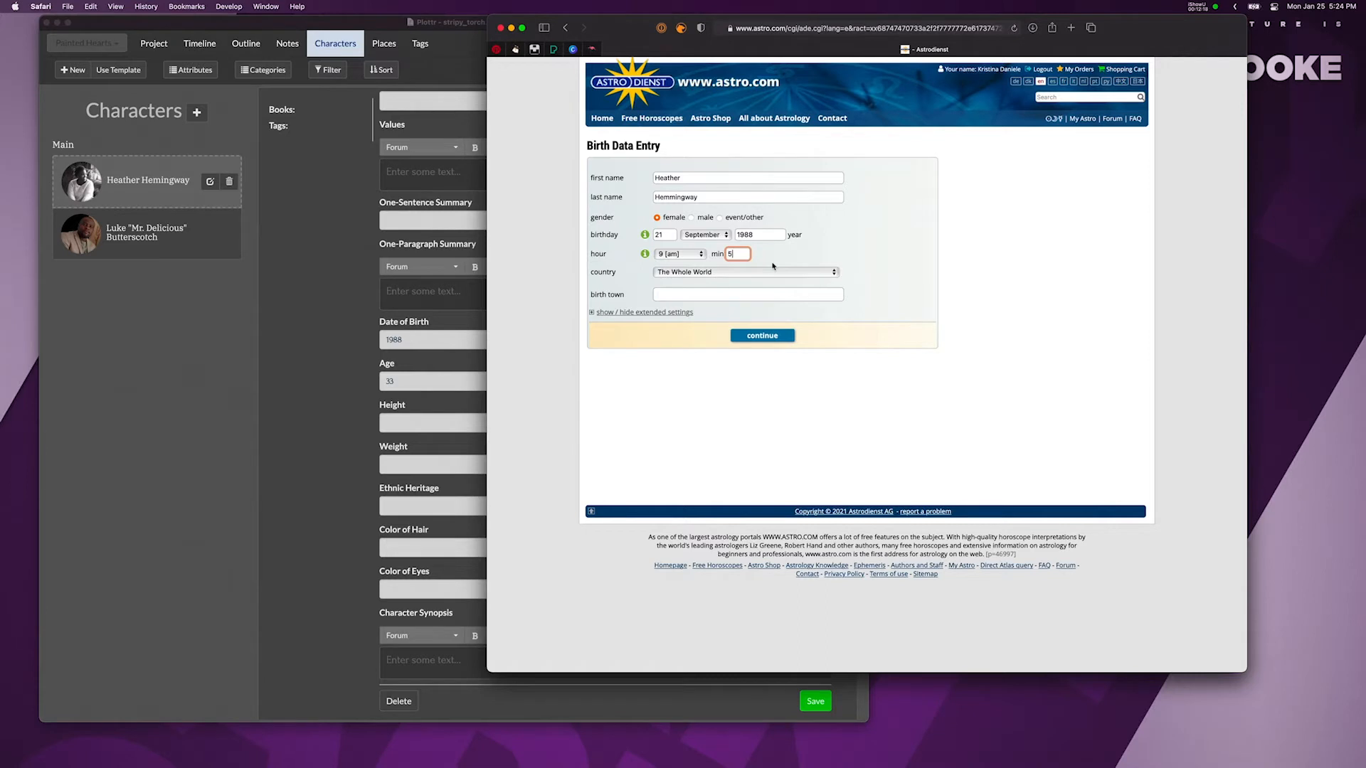
# Set the first main character's birth country to USA and the birth town to Bronx
pyautogui.click(823, 275)
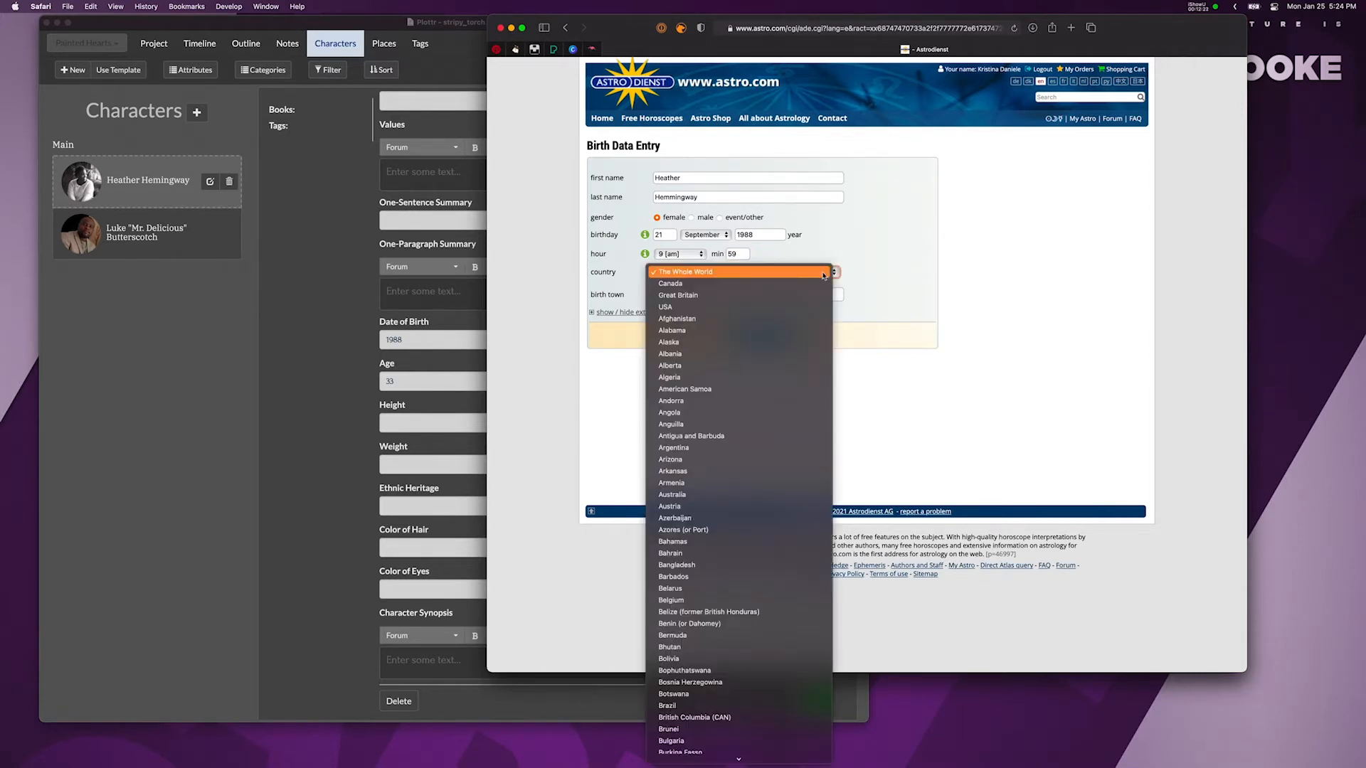
pyautogui.click(783, 307)
pyautogui.click(779, 295)
pyautogui.write('Bronx')
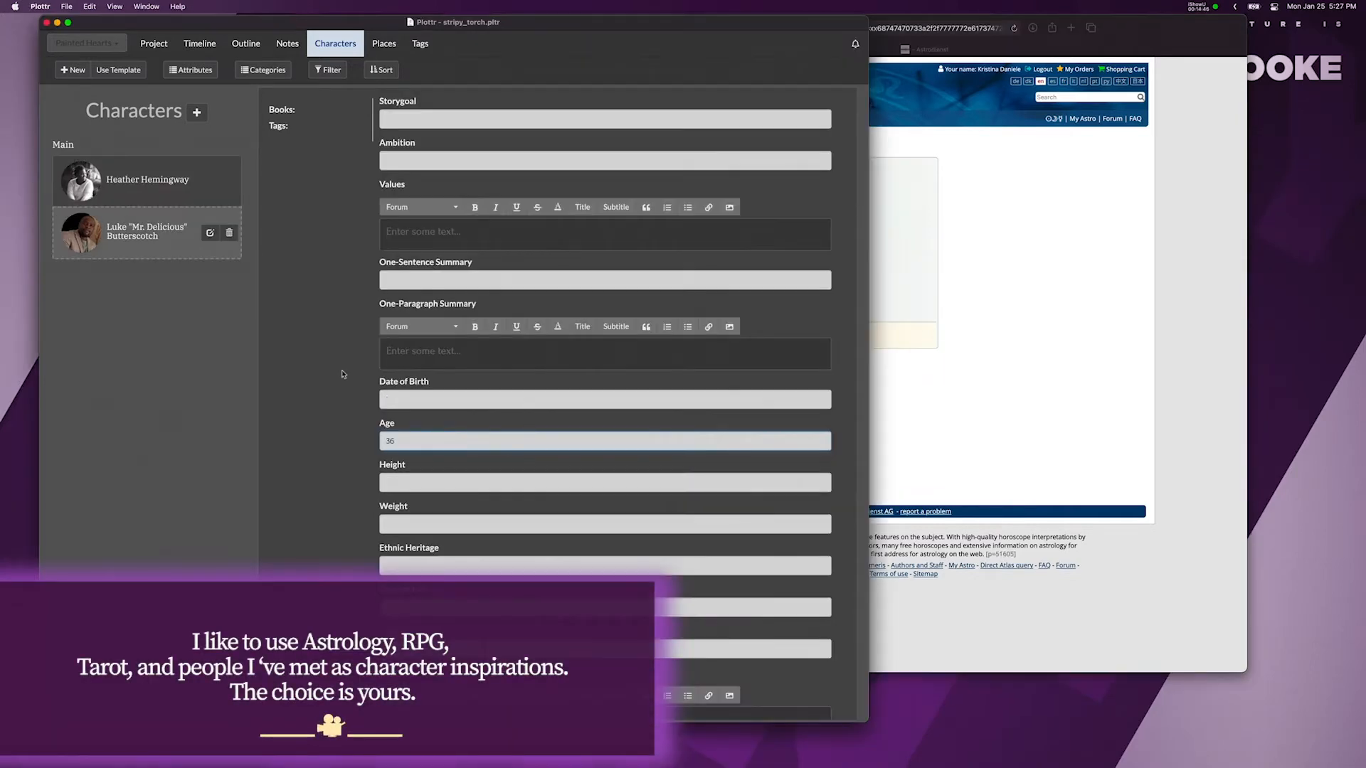
# Record the second main character's birth year in Plottr, and enter his name, birth year and male gender in the astro.com form
pyautogui.click(417, 396)
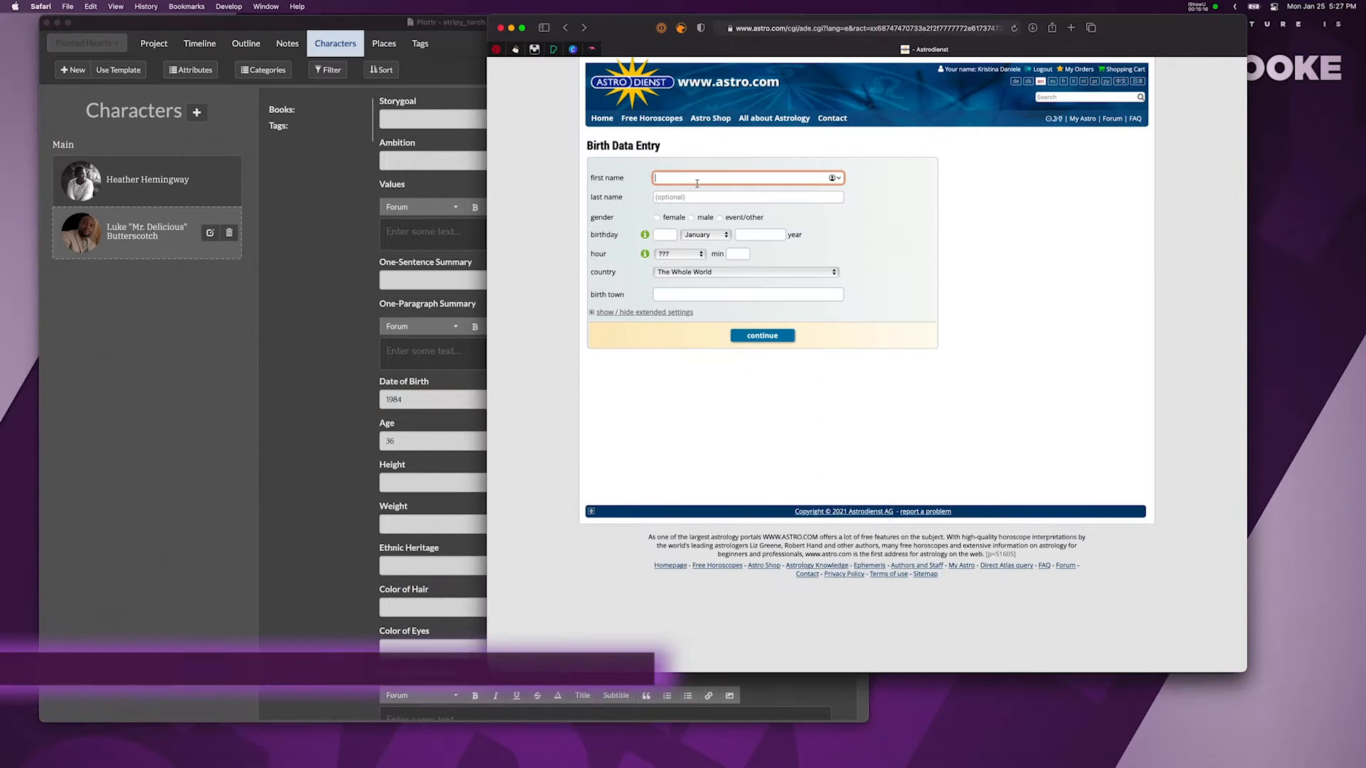
pyautogui.write('Luke')
pyautogui.press('Tab')
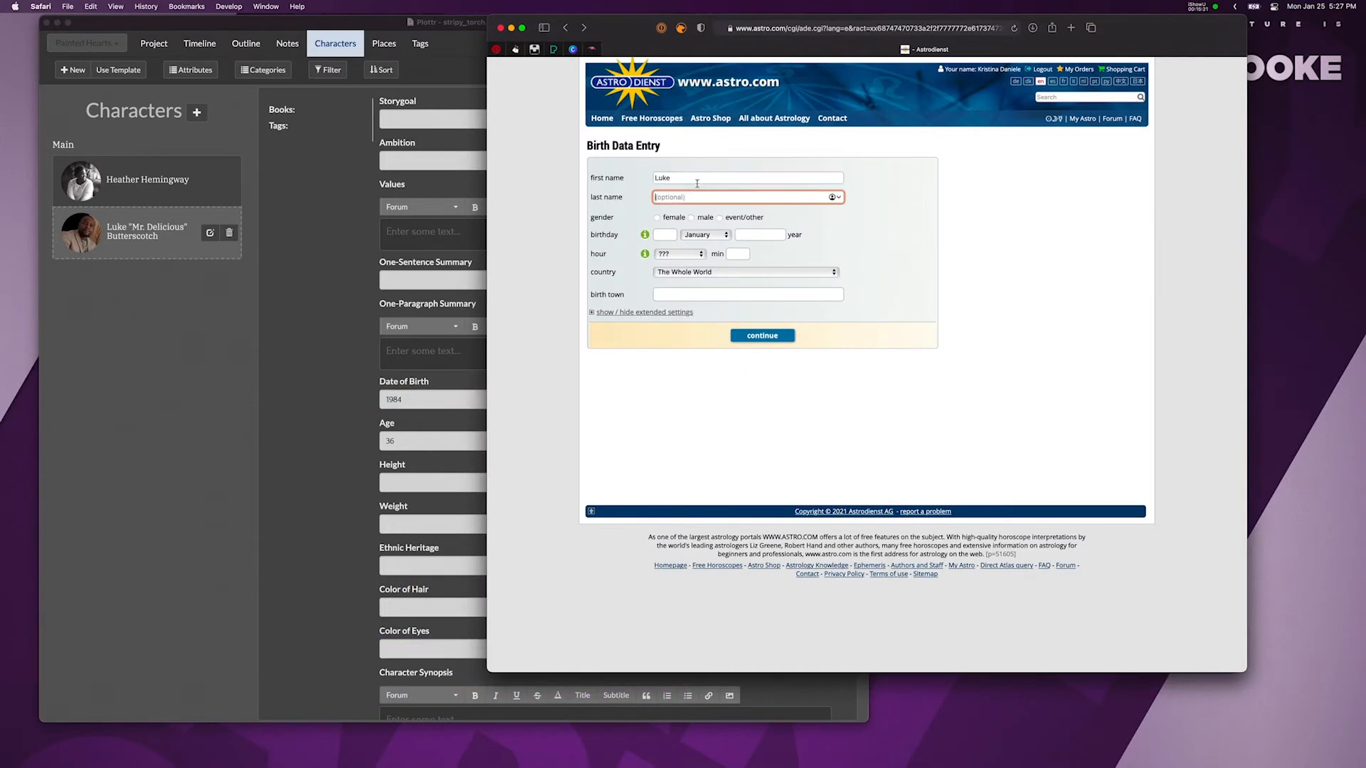
pyautogui.write('Hemingway')
pyautogui.click(762, 234)
pyautogui.write('1984')
pyautogui.doubleClick(691, 199)
pyautogui.write('Buttre')
pyautogui.click(691, 217)
# Complete the second character's birth day and month, set the birth hour to unknown, and choose USA as the country
pyautogui.click(665, 235)
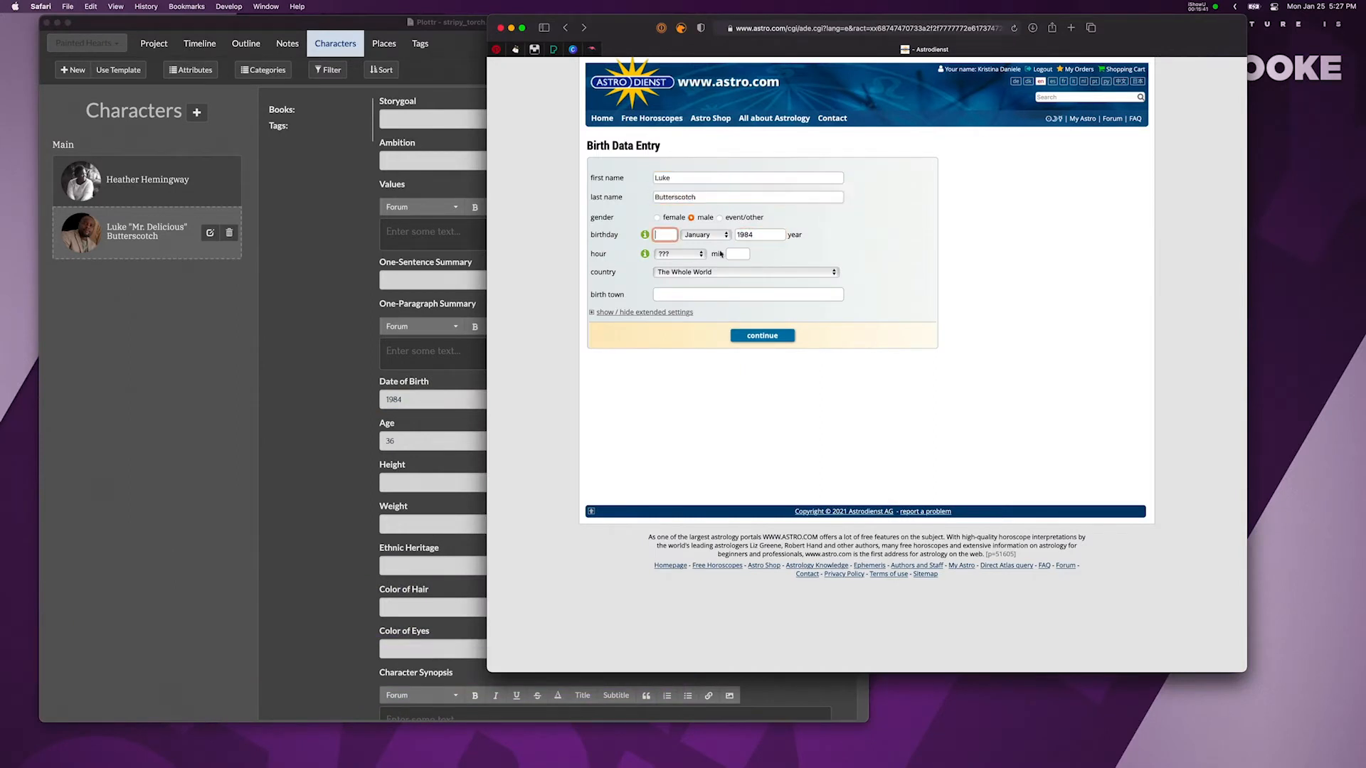
pyautogui.click(705, 234)
pyautogui.click(705, 373)
pyautogui.write('10')
pyautogui.click(680, 254)
pyautogui.click(676, 266)
pyautogui.click(738, 254)
pyautogui.click(746, 272)
pyautogui.click(665, 119)
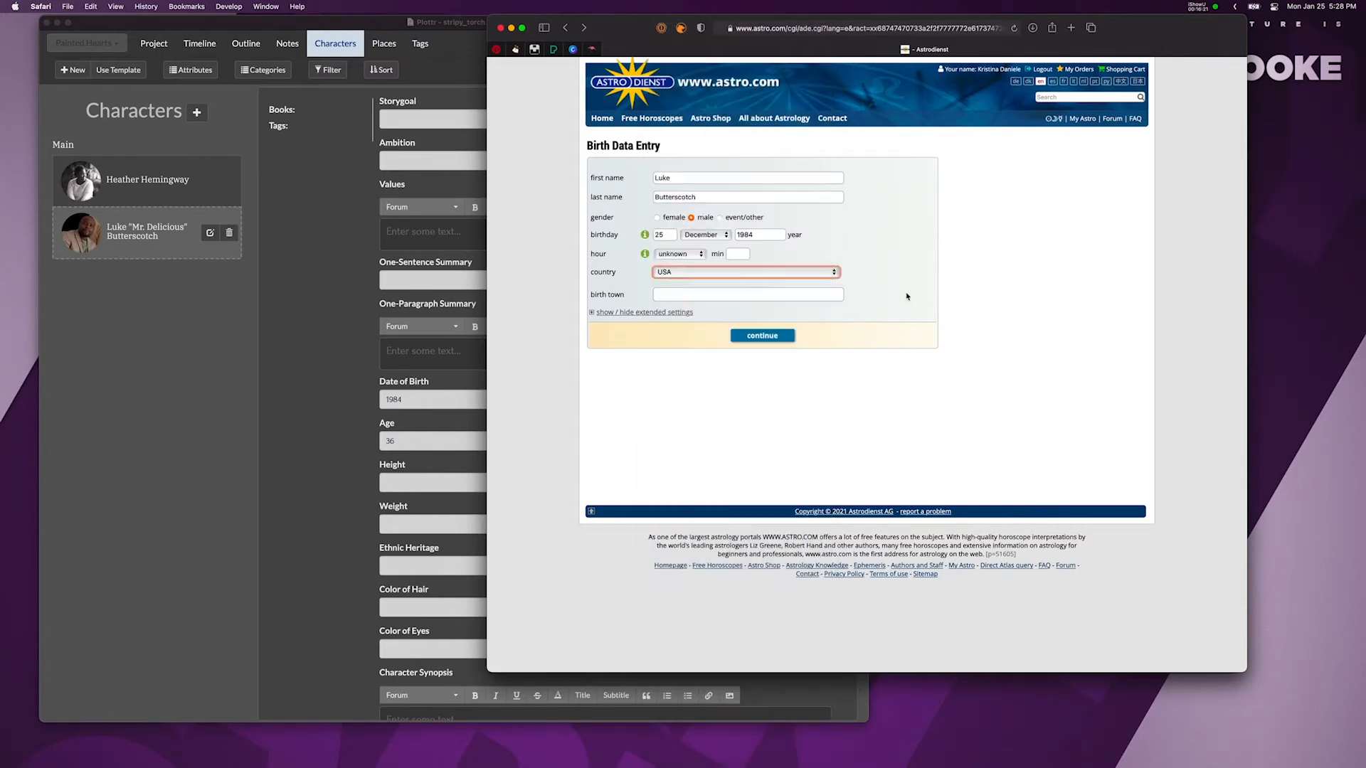
# Enter Tarrytown as the second character's birth town and submit the birth data
pyautogui.click(765, 294)
pyautogui.write('Tarrytown')
pyautogui.click(857, 351)
pyautogui.click(764, 337)
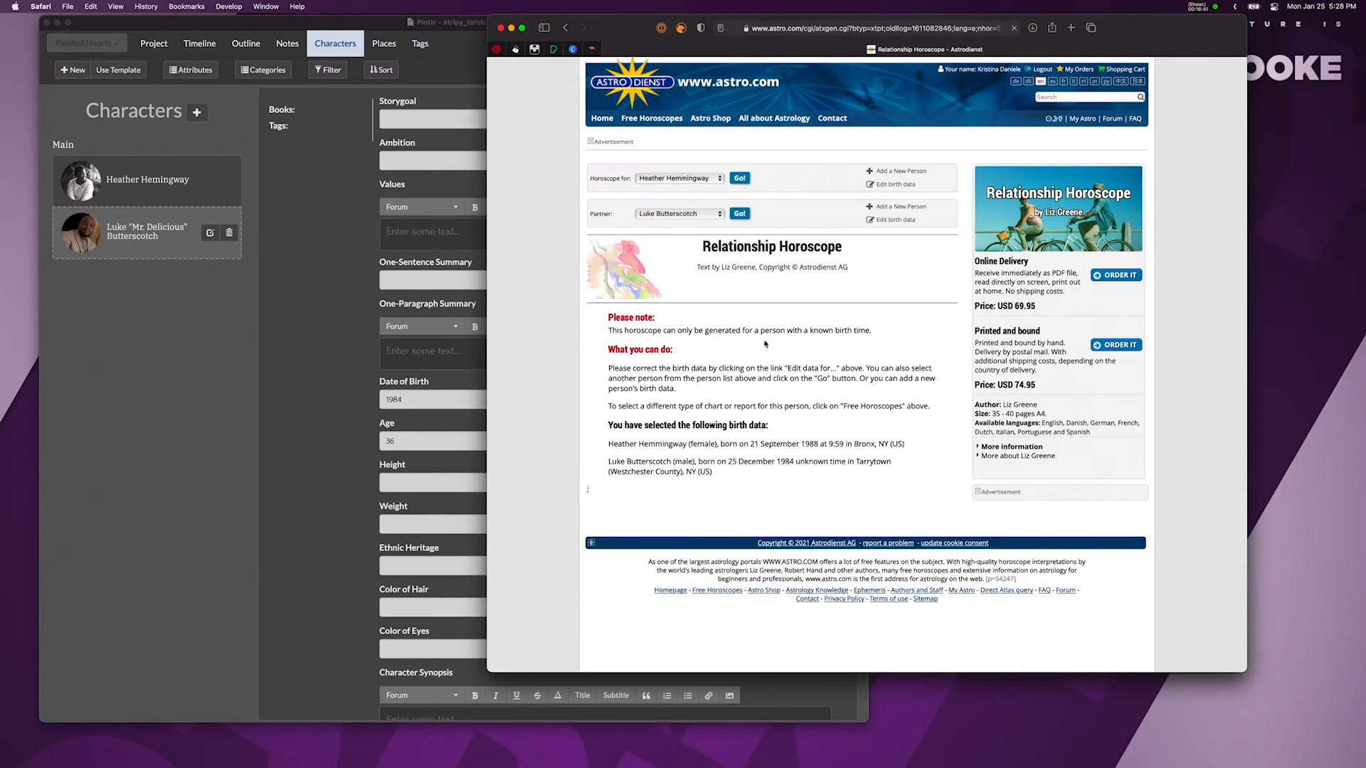
# Edit the partner's birth data, adjust the birth hour, and resubmit it to generate the Relationship Horoscope
pyautogui.scroll(-2, 651, 262)
pyautogui.scroll(-3, 712, 305)
pyautogui.scroll(1, 783, 306)
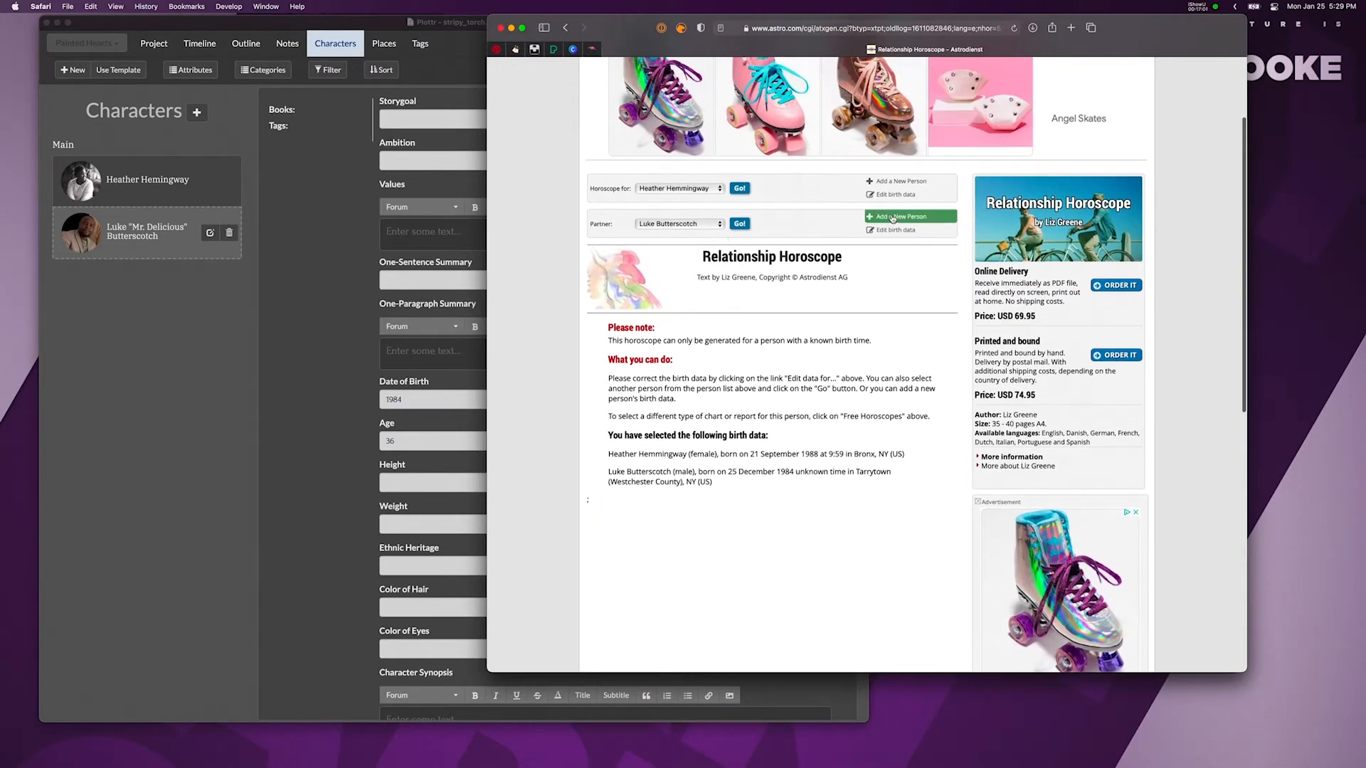
pyautogui.click(895, 229)
pyautogui.click(679, 272)
pyautogui.click(678, 428)
pyautogui.click(678, 272)
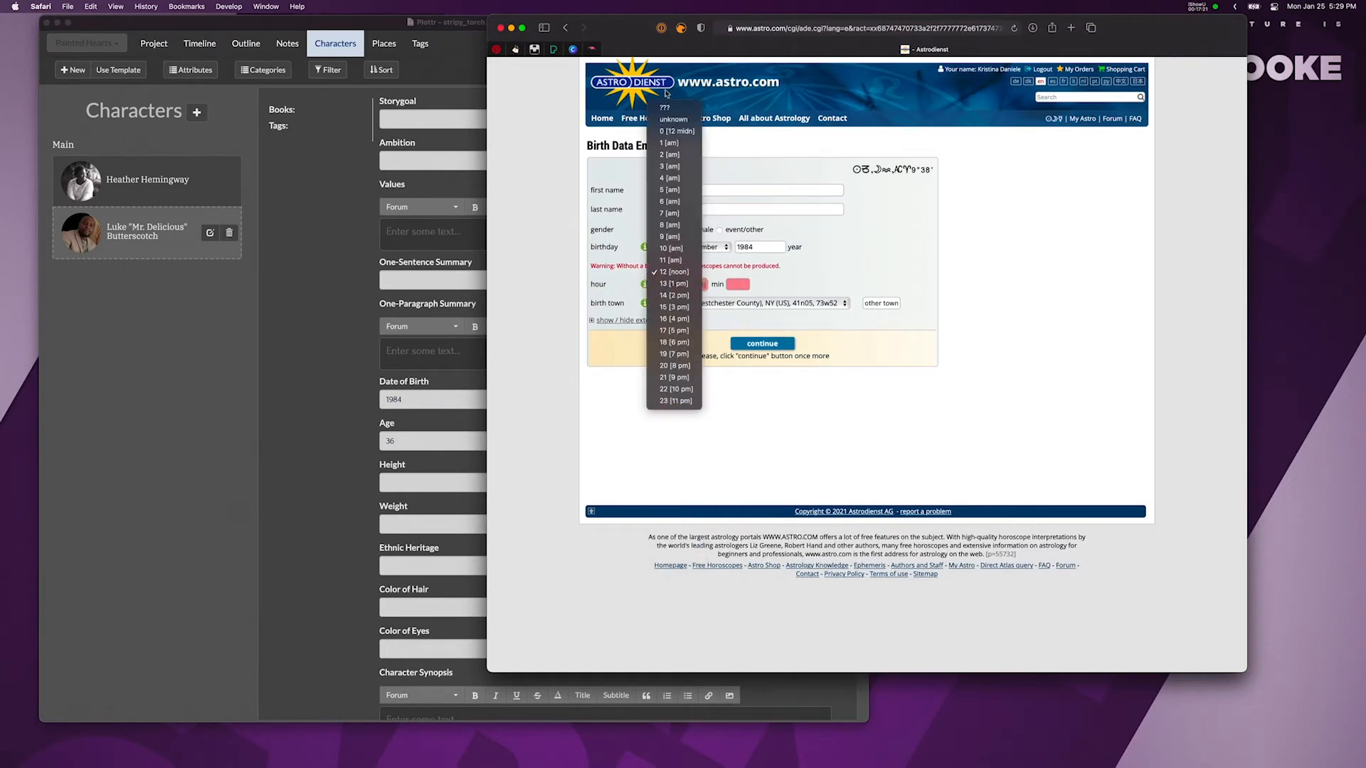
pyautogui.click(673, 119)
pyautogui.click(765, 344)
# Read through the Relationship Horoscope's sections on what brings the couple together, the essence of their relationship and deeper issues
pyautogui.scroll(-4, 762, 340)
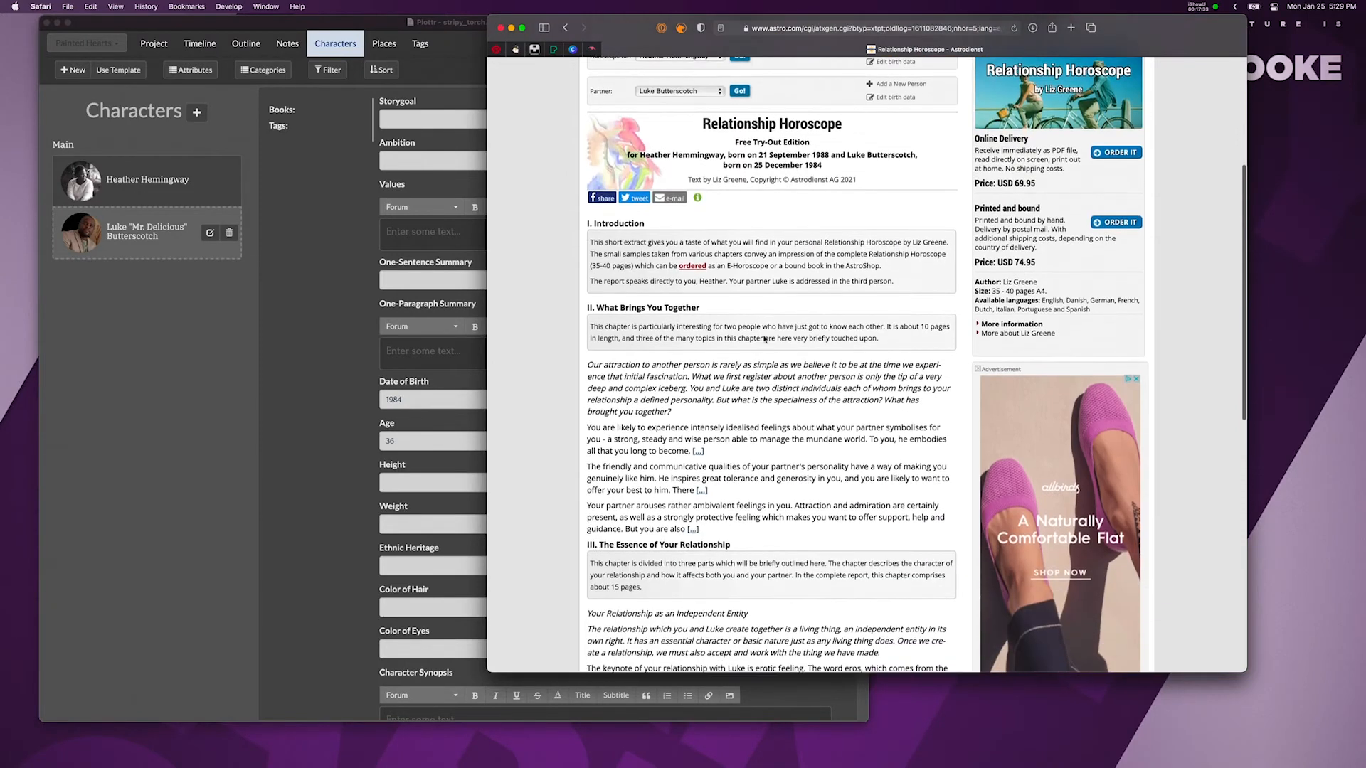
pyautogui.scroll(-3, 764, 339)
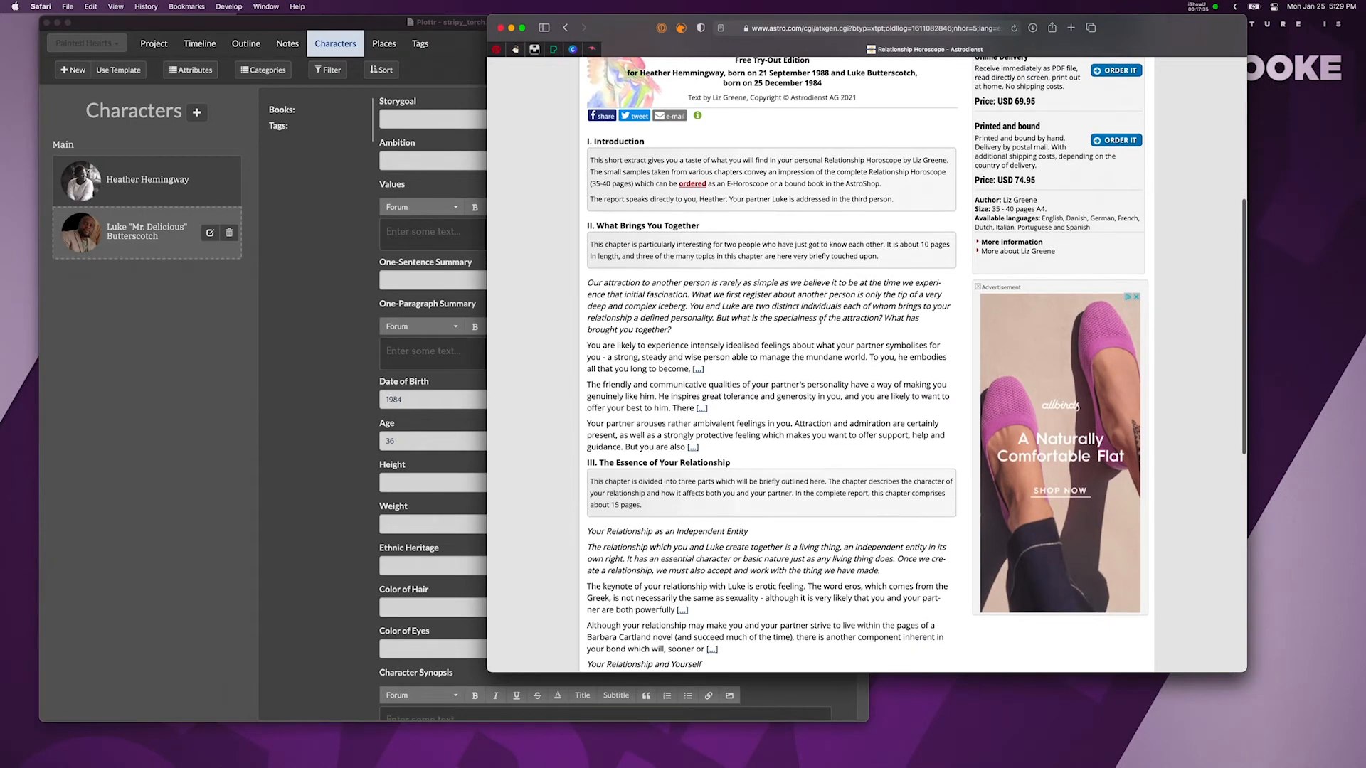
pyautogui.scroll(-15, 650, 202)
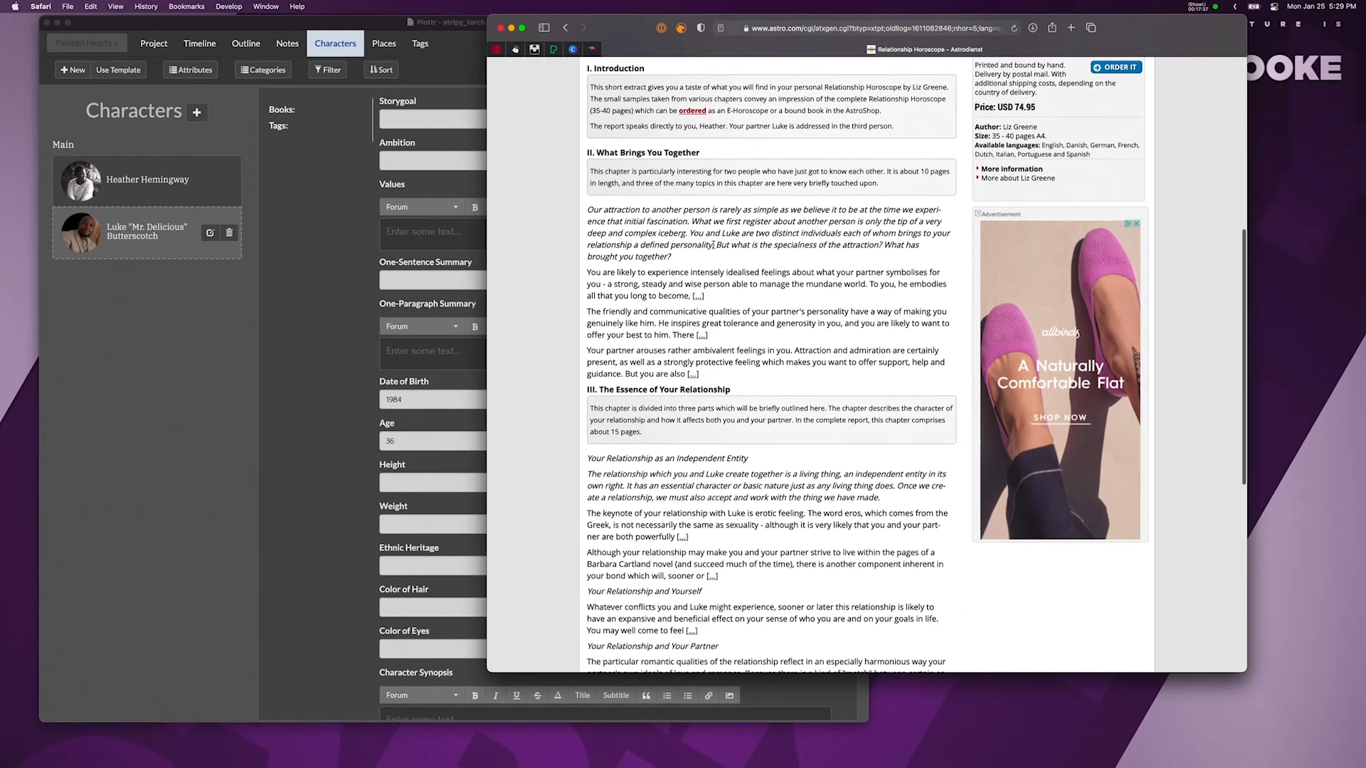
pyautogui.scroll(6, 714, 247)
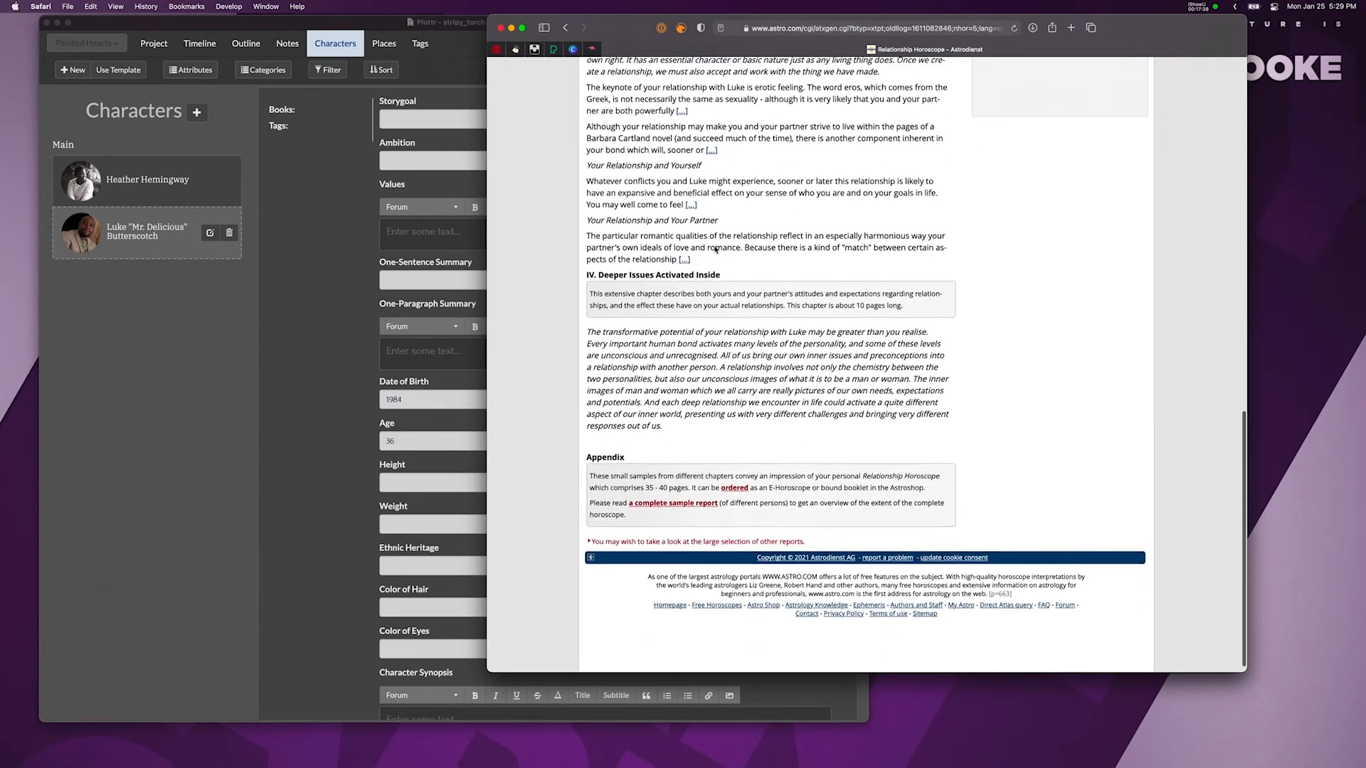
pyautogui.scroll(3, 714, 247)
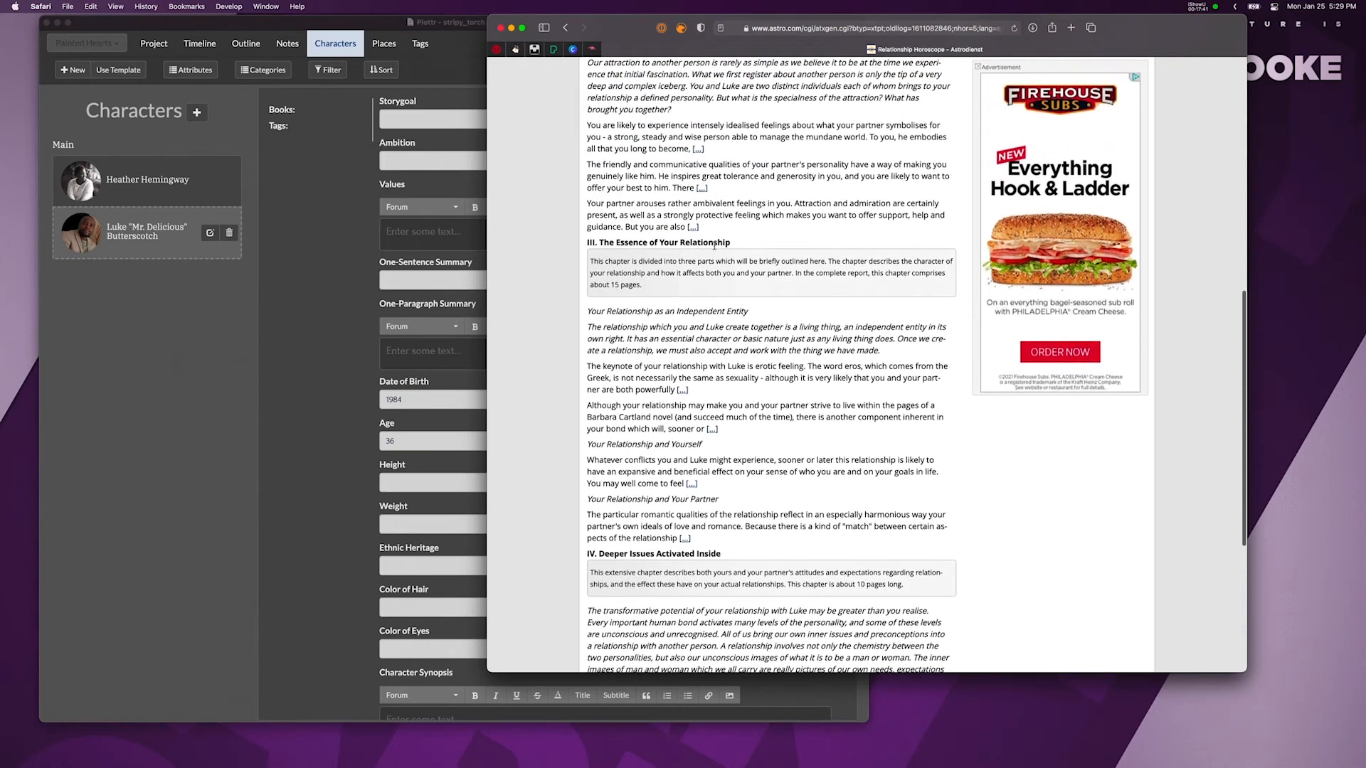
pyautogui.scroll(2, 718, 251)
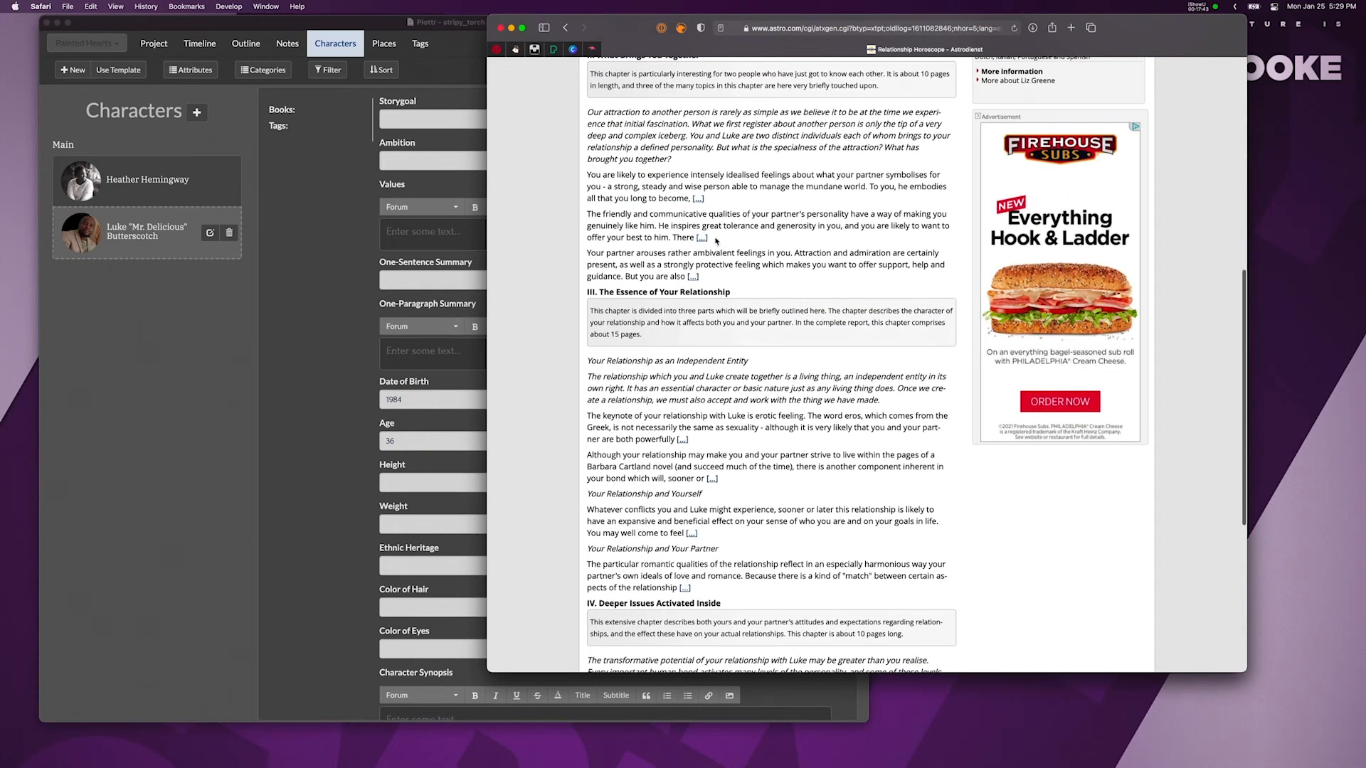
pyautogui.scroll(4, 705, 229)
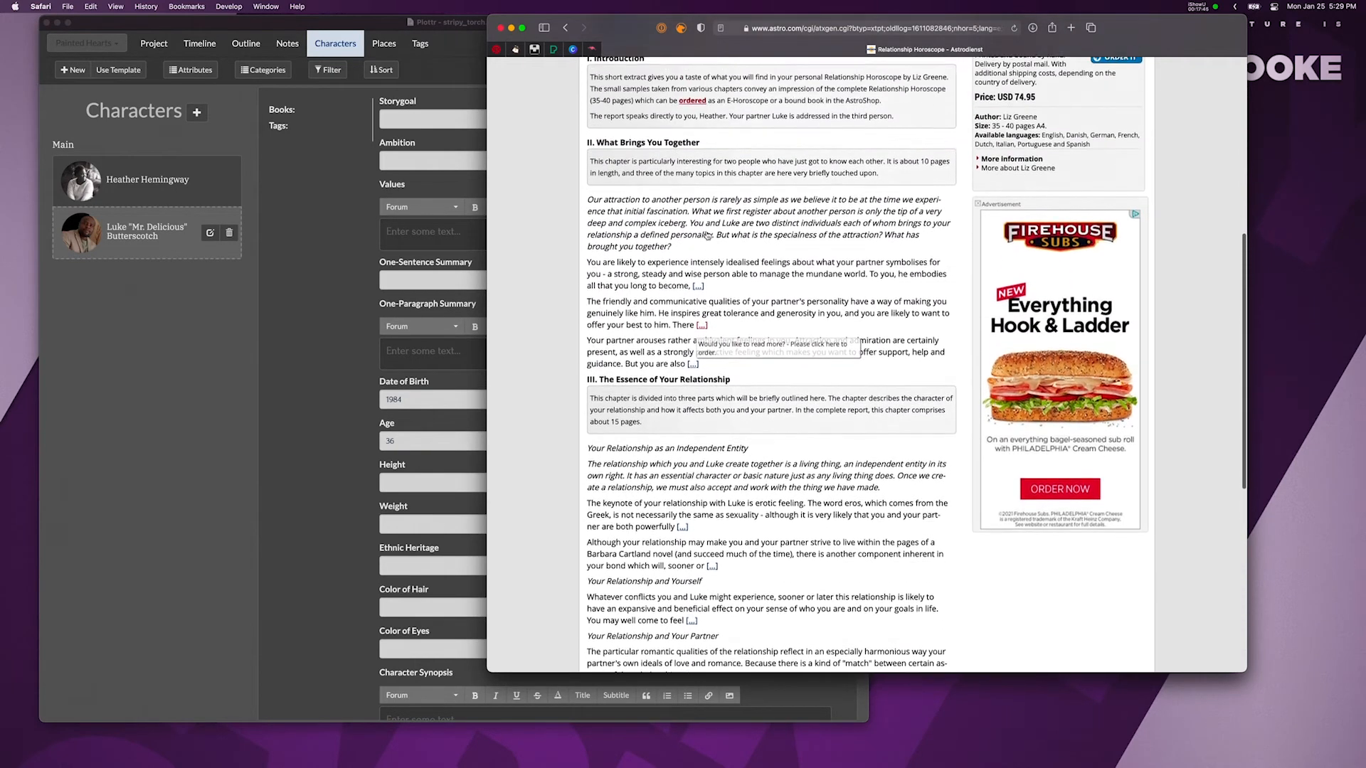
pyautogui.scroll(1, 706, 235)
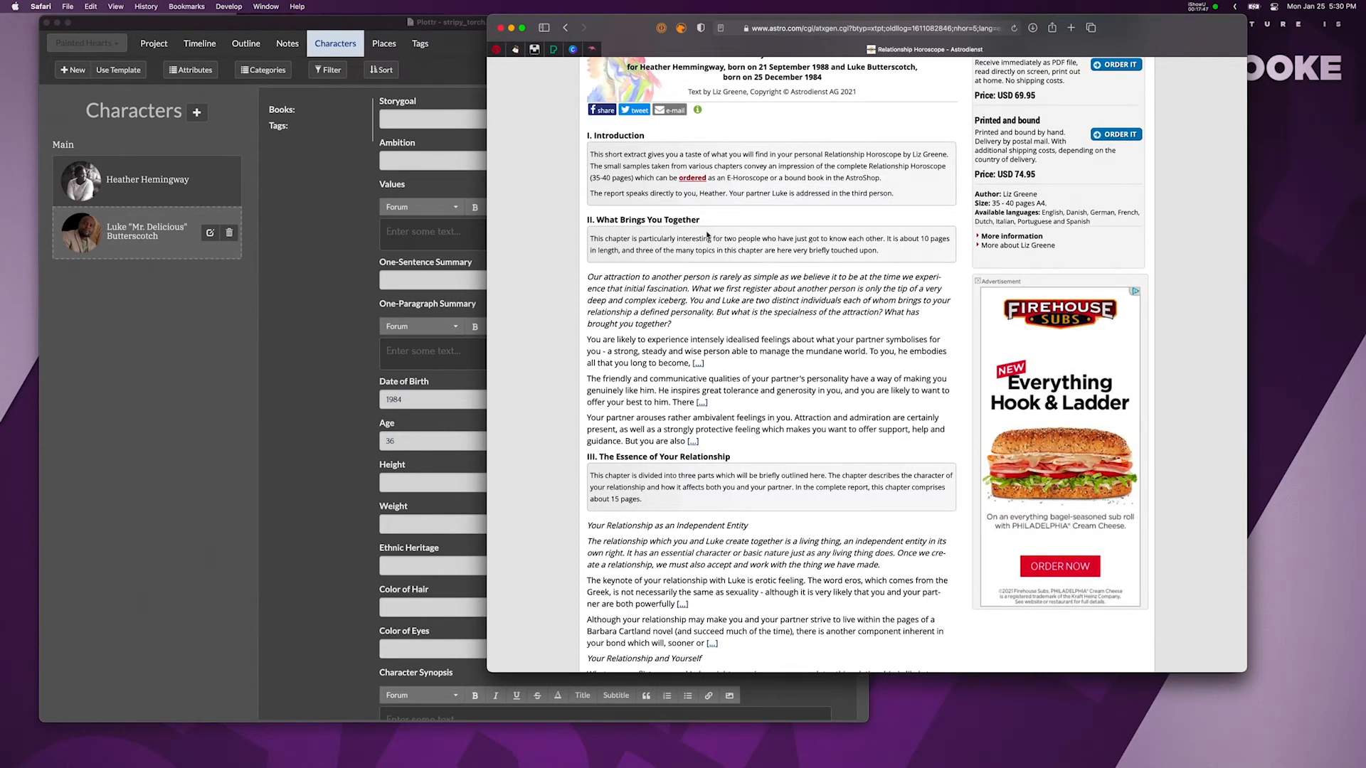
pyautogui.scroll(-1, 708, 235)
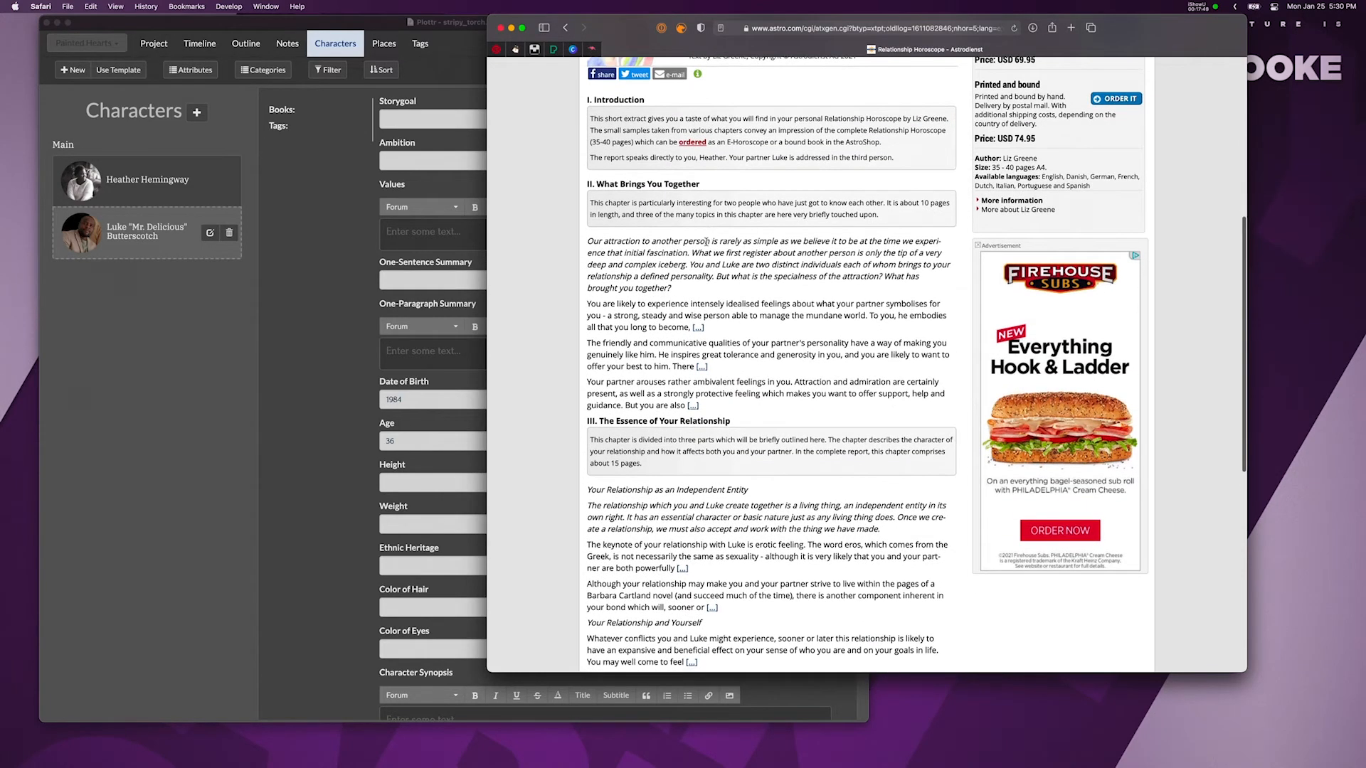
# Reread the Relationship Horoscope's introduction and its sections on the attraction and the essence of the relationship
pyautogui.scroll(5, 674, 235)
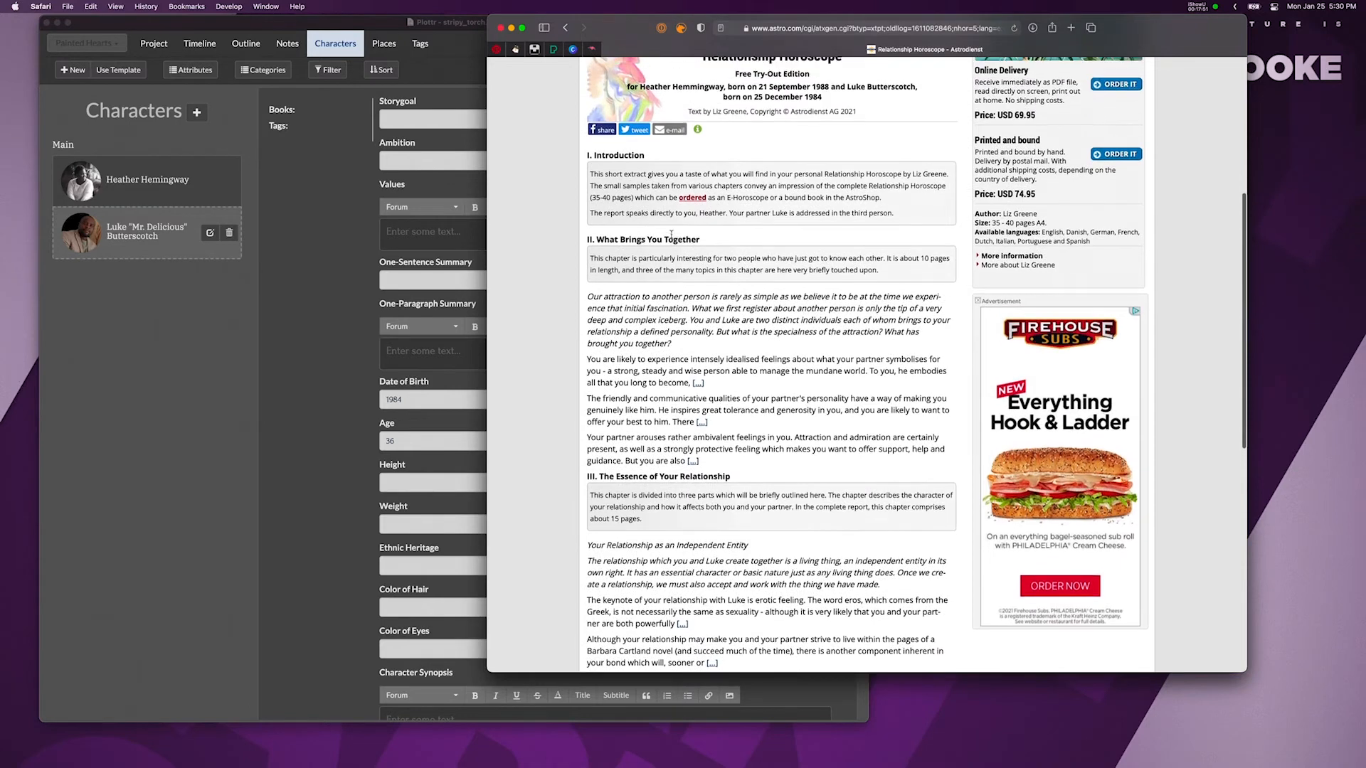
pyautogui.scroll(-3, 672, 233)
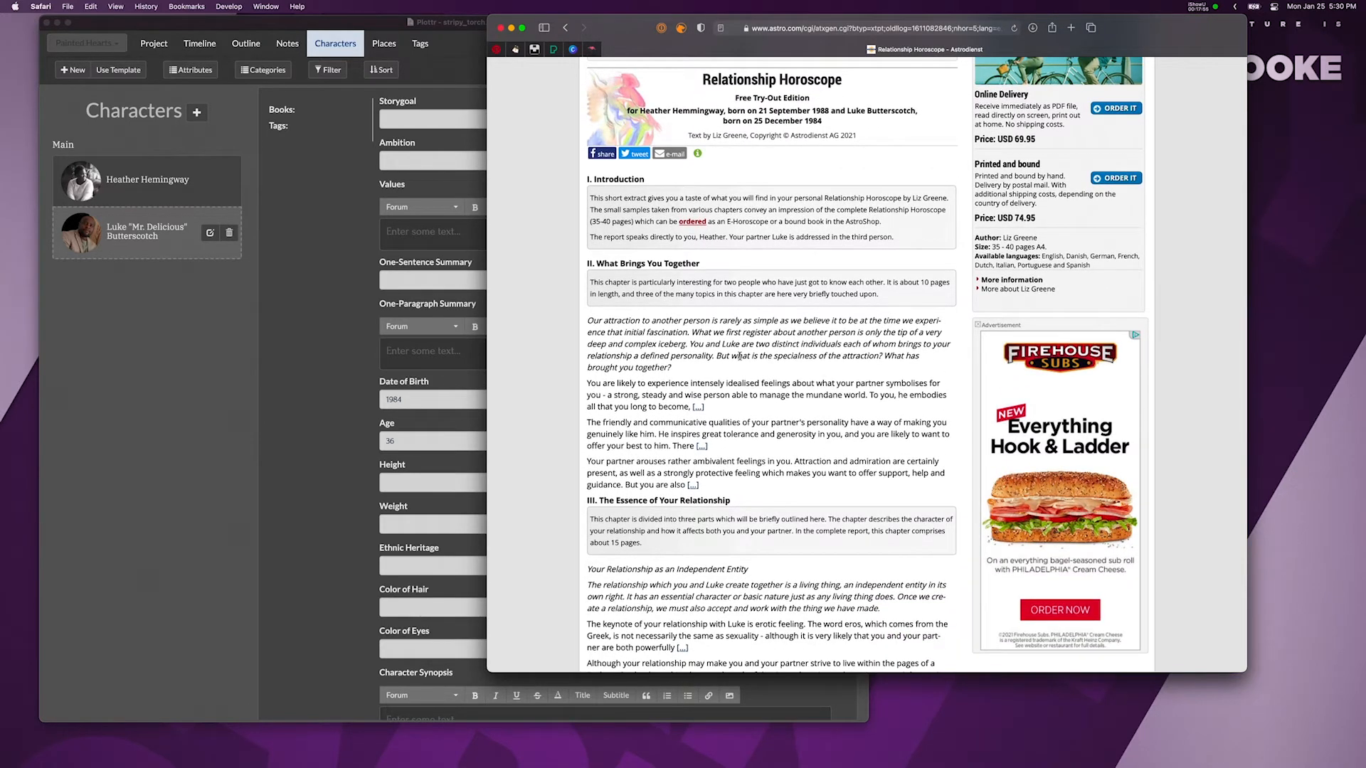
pyautogui.scroll(1, 740, 355)
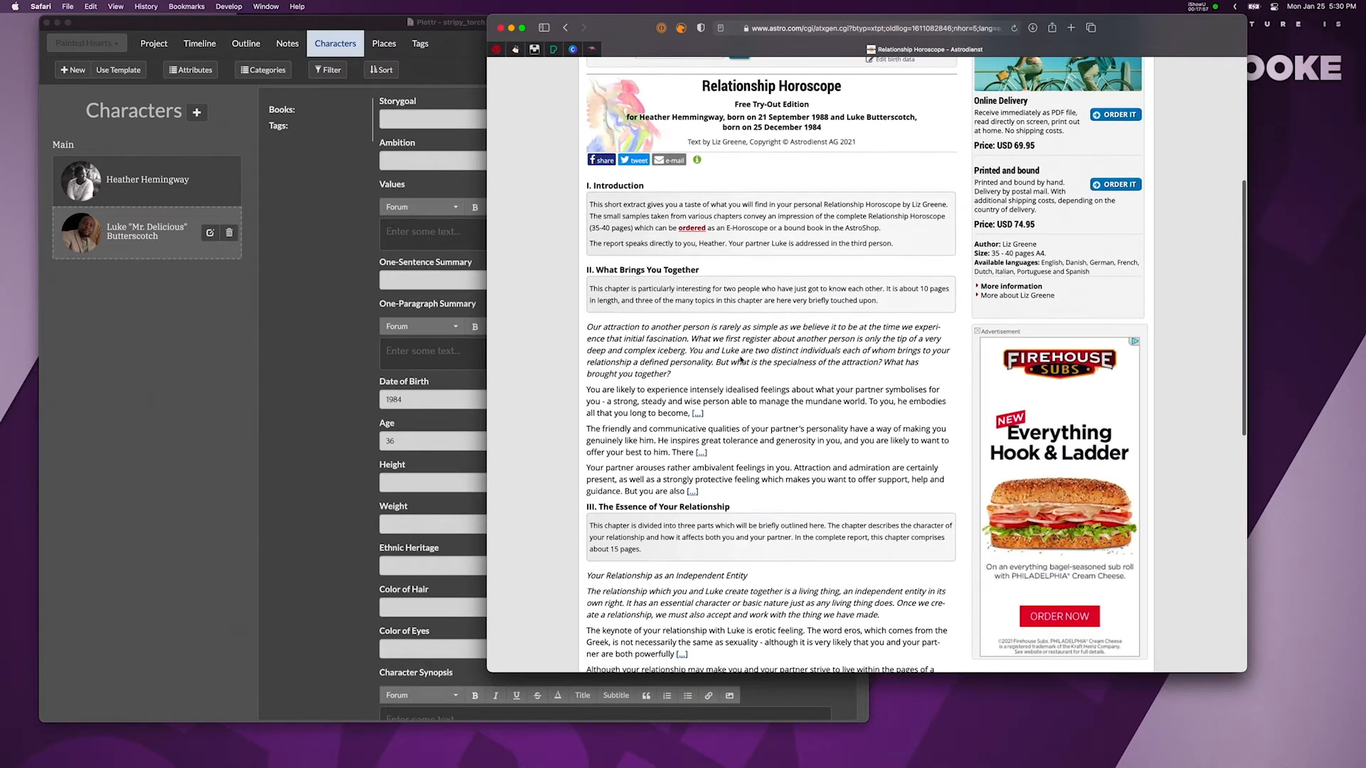
pyautogui.scroll(1, 740, 360)
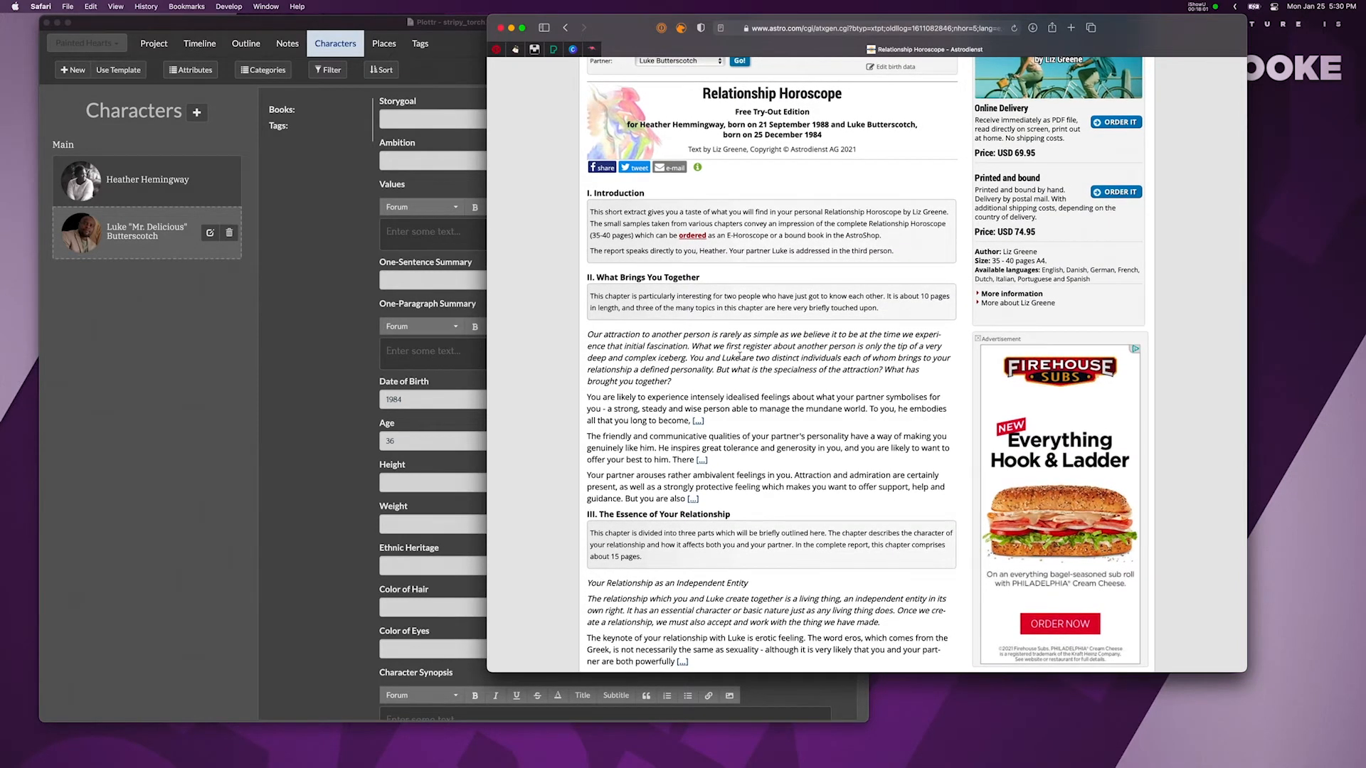
pyautogui.scroll(-4, 739, 355)
pyautogui.scroll(-1, 740, 360)
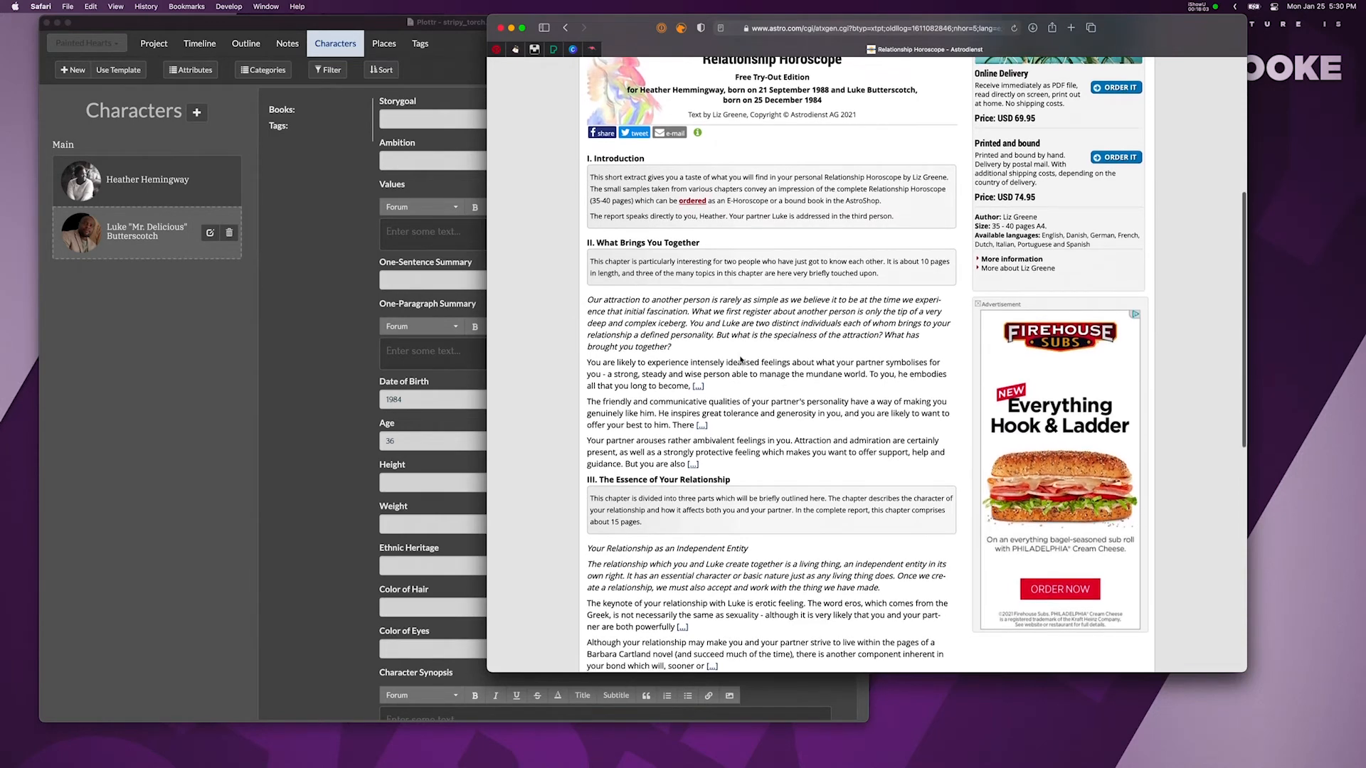
pyautogui.scroll(-2, 740, 360)
pyautogui.scroll(-1, 739, 356)
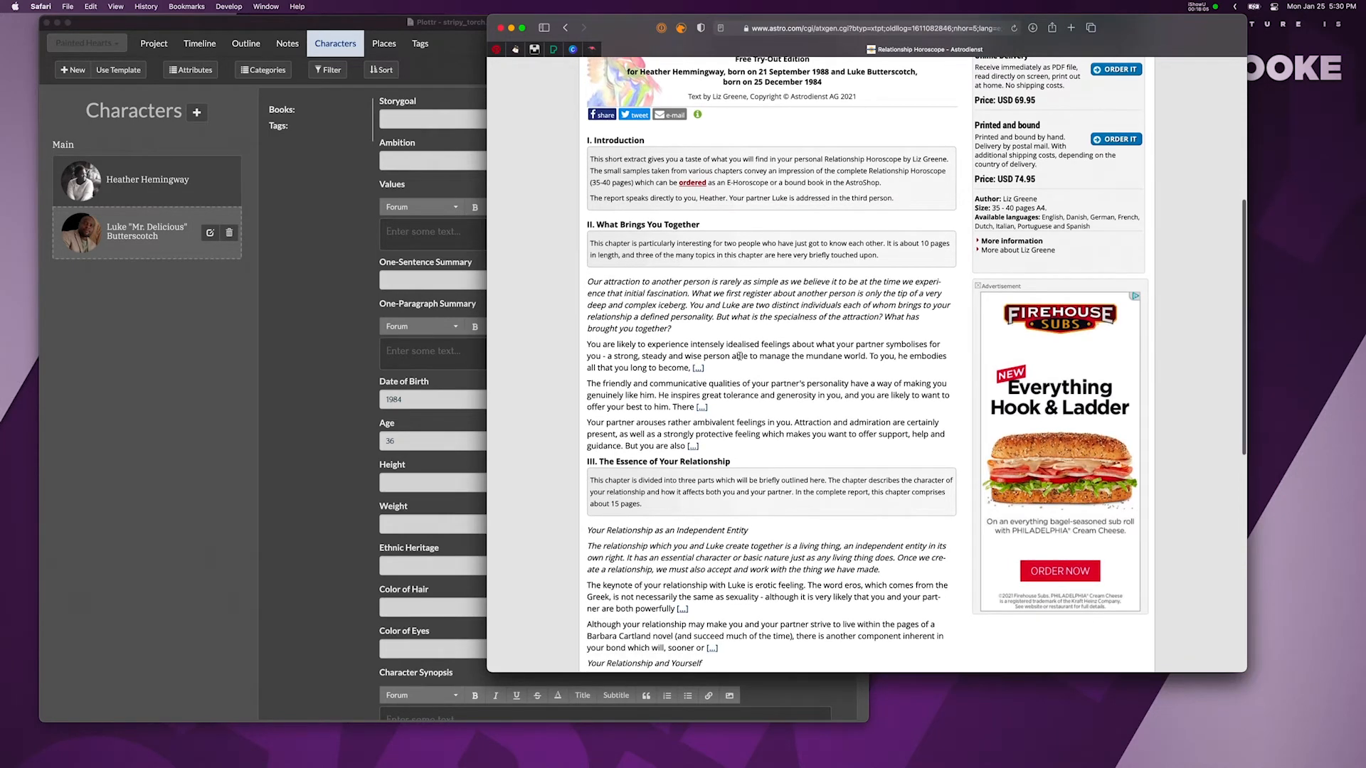
# Copy the horoscope text from the introduction through Deeper Issues Activated Inside into a new Plottr note on the couple's relationship and save it
pyautogui.moveTo(739, 356); pyautogui.dragTo(731, 413)
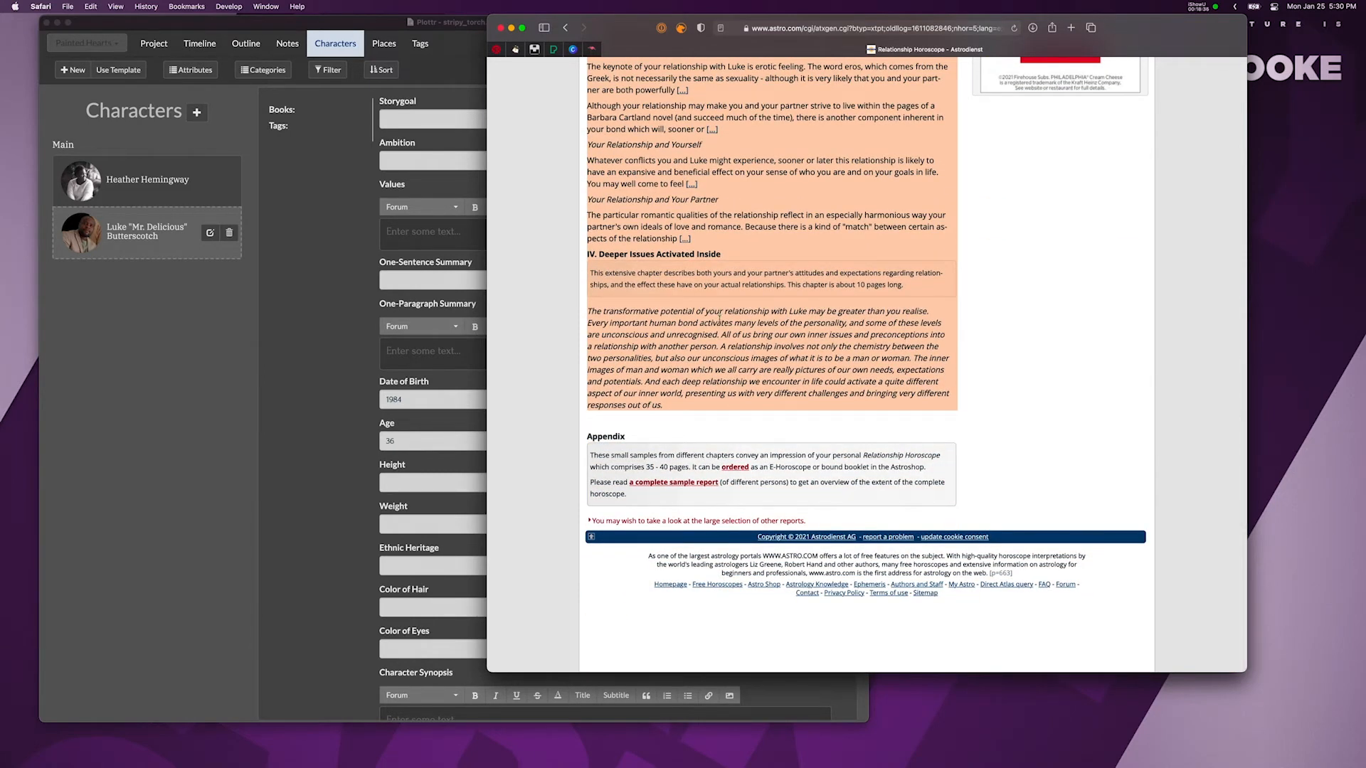
pyautogui.click(263, 239)
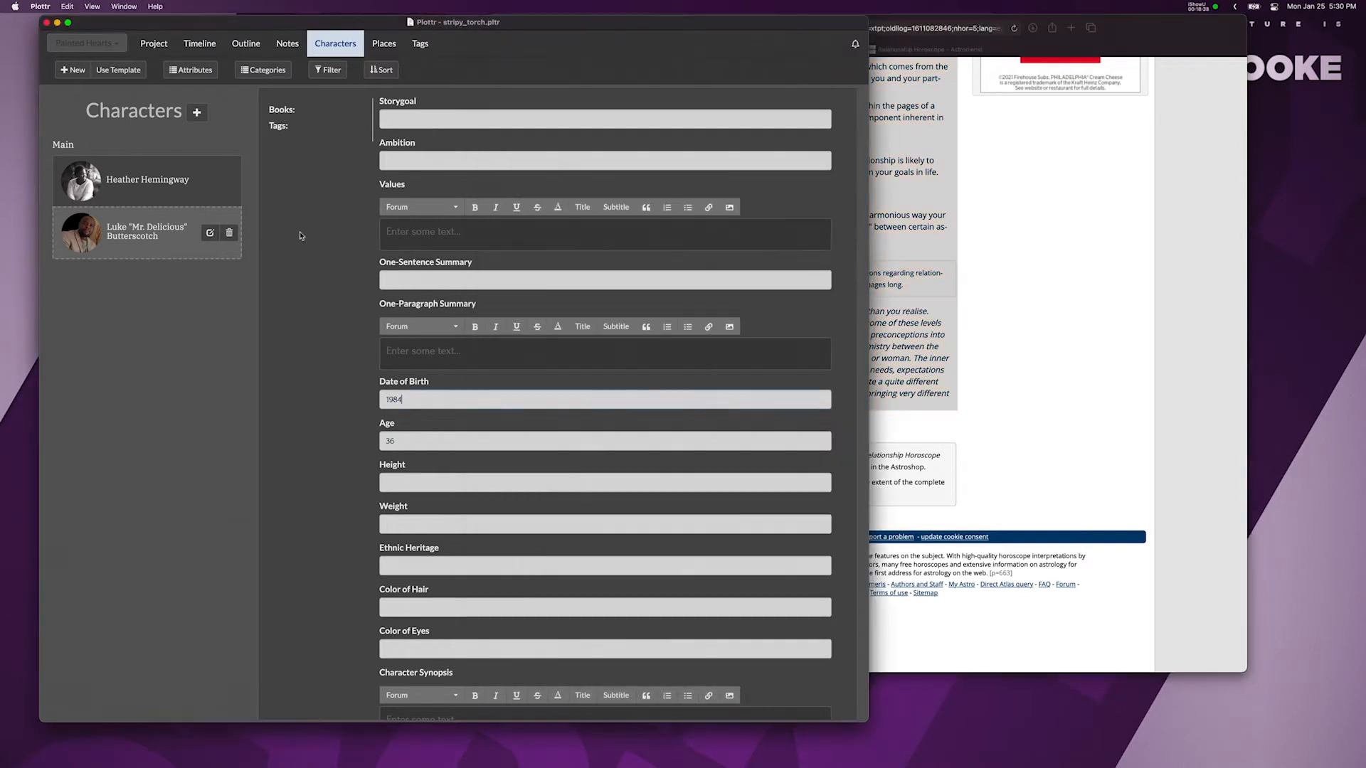
pyautogui.scroll(-2, 304, 239)
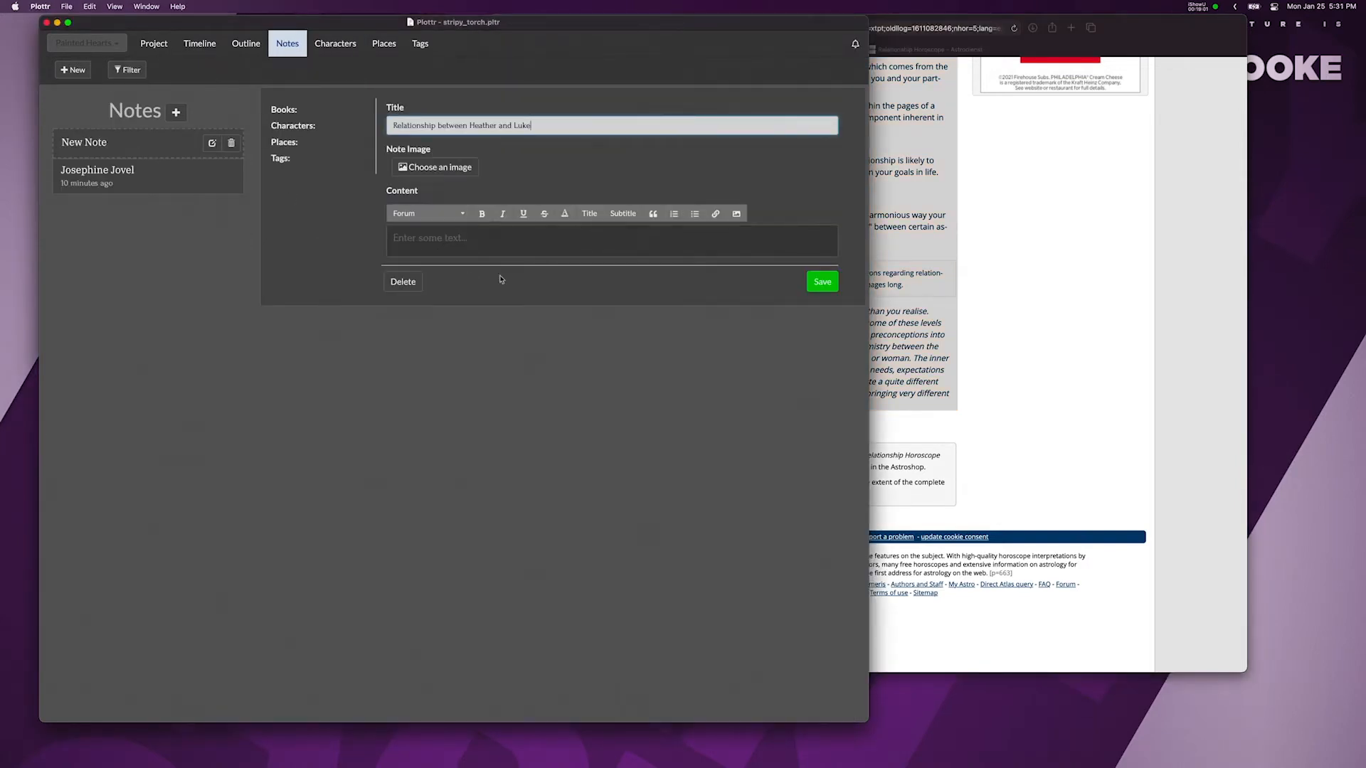
pyautogui.click(448, 237)
pyautogui.press('super+v')
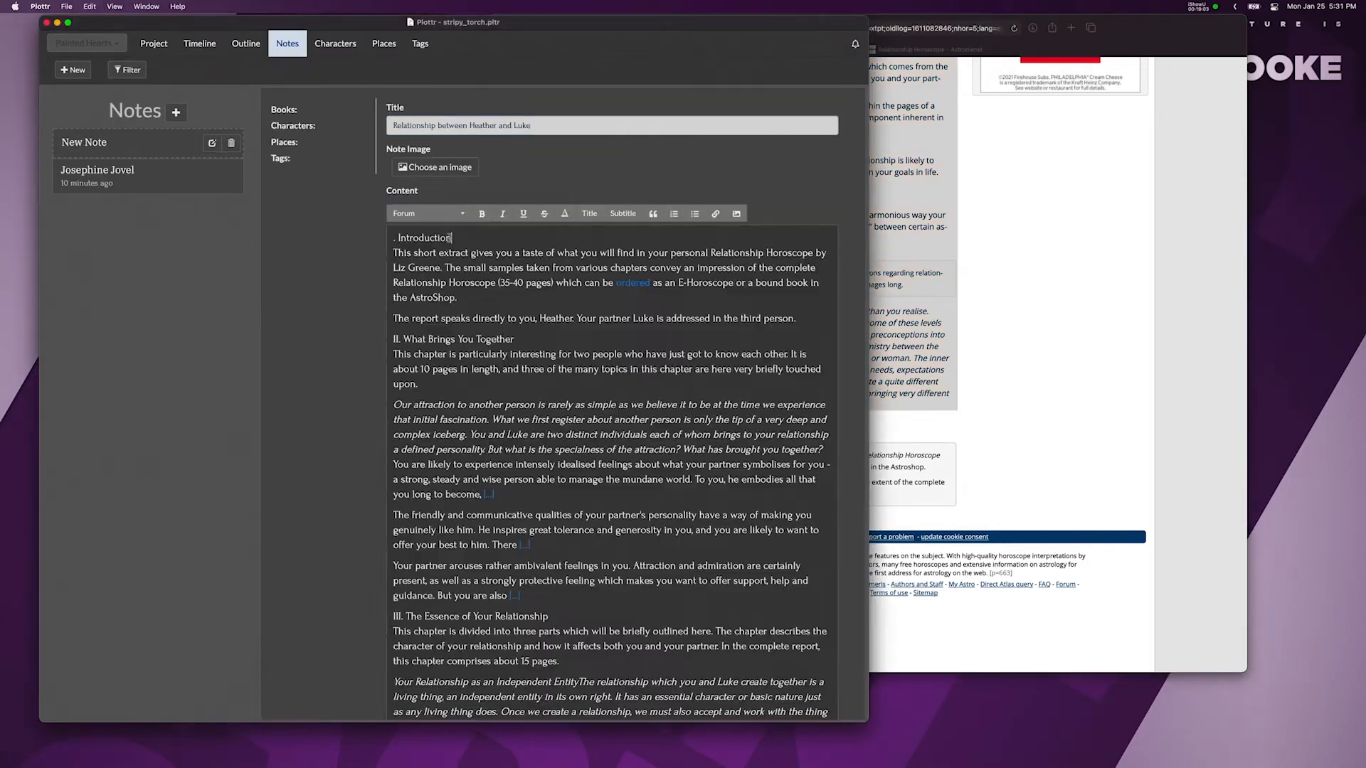
pyautogui.scroll(-10, 720, 366)
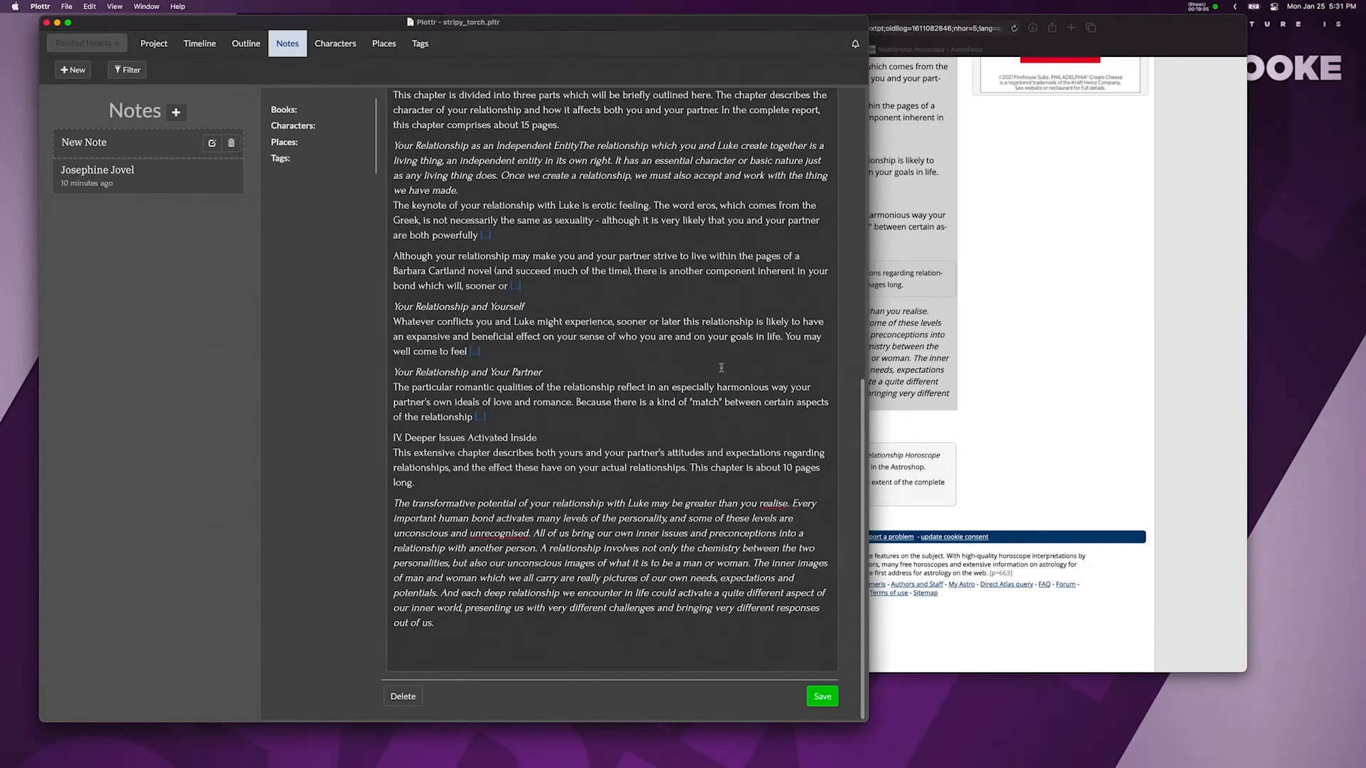
pyautogui.click(824, 698)
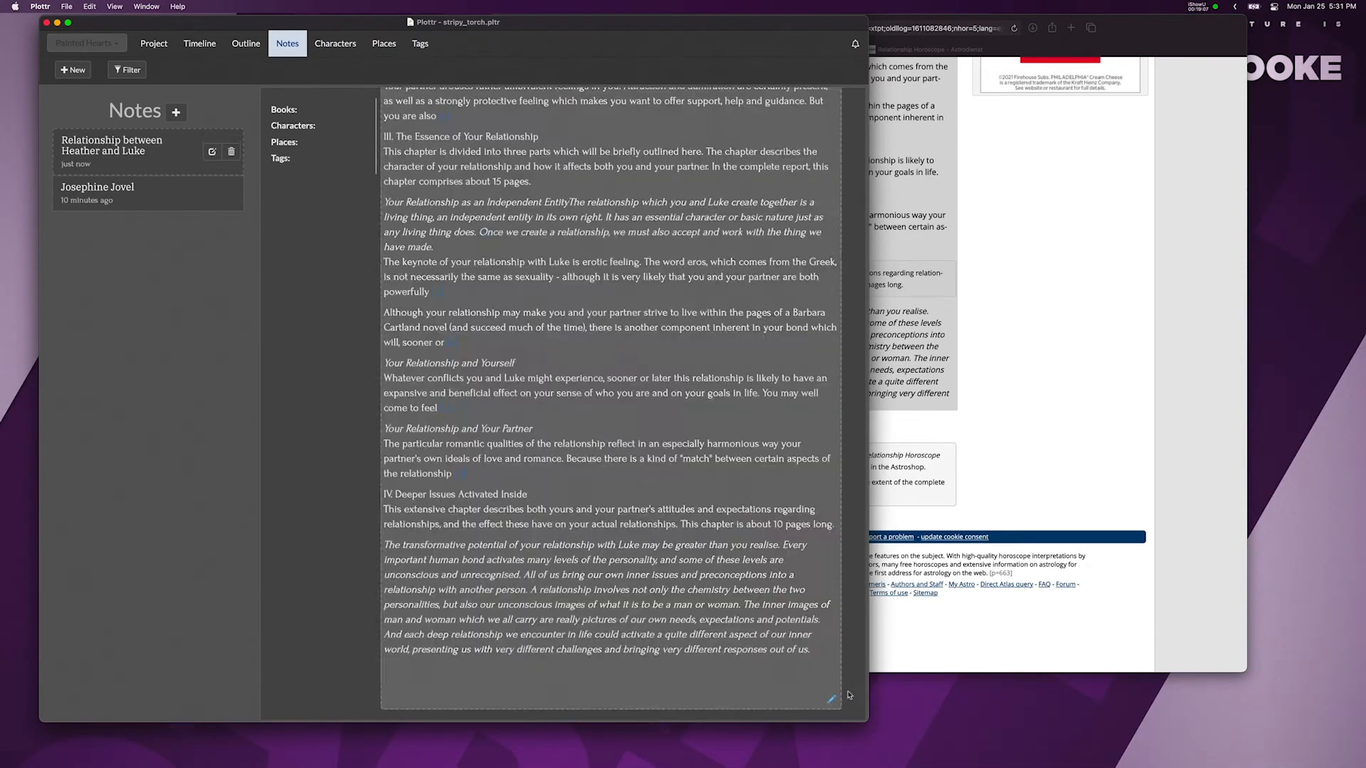
pyautogui.scroll(10, 592, 355)
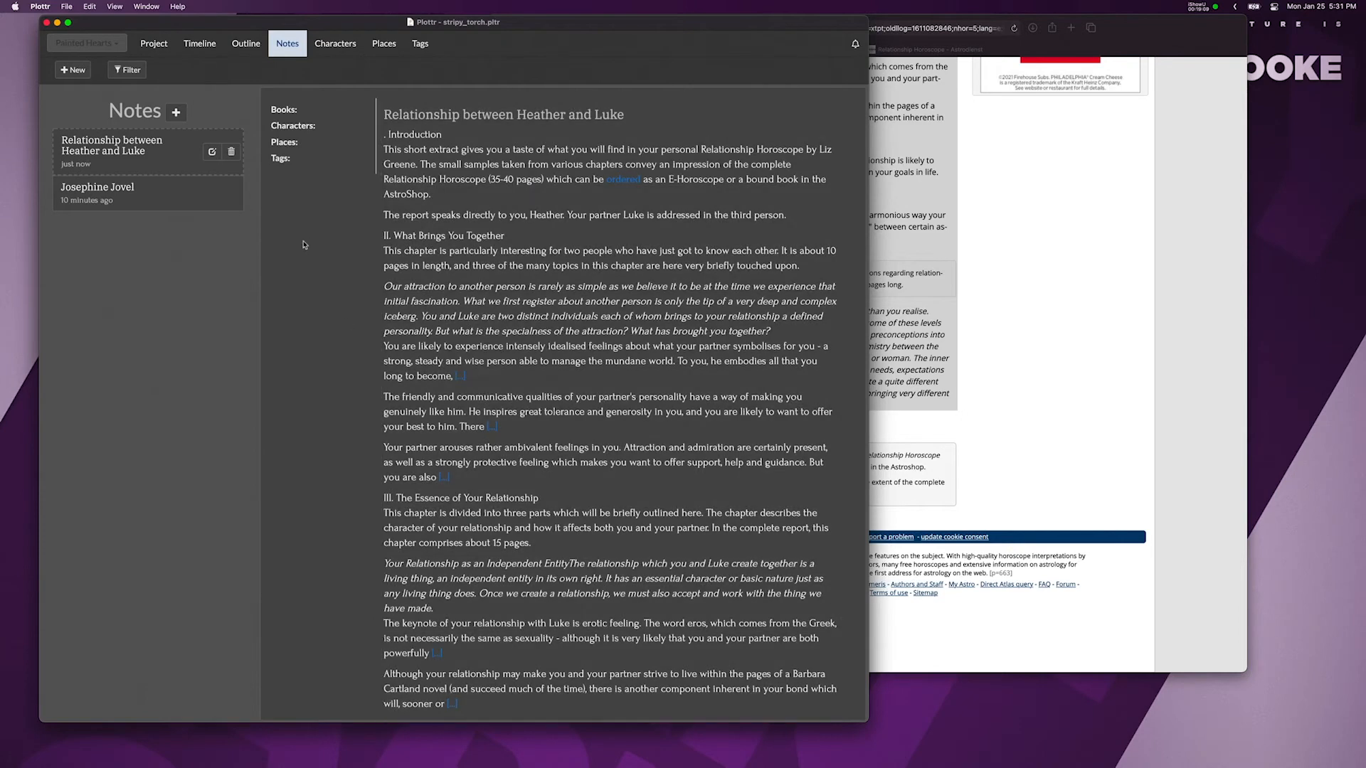
# In the first character's synopsis, complete the trait Organized and replace Introverted with Extrovert, keeping Creative on its own line
pyautogui.click(327, 45)
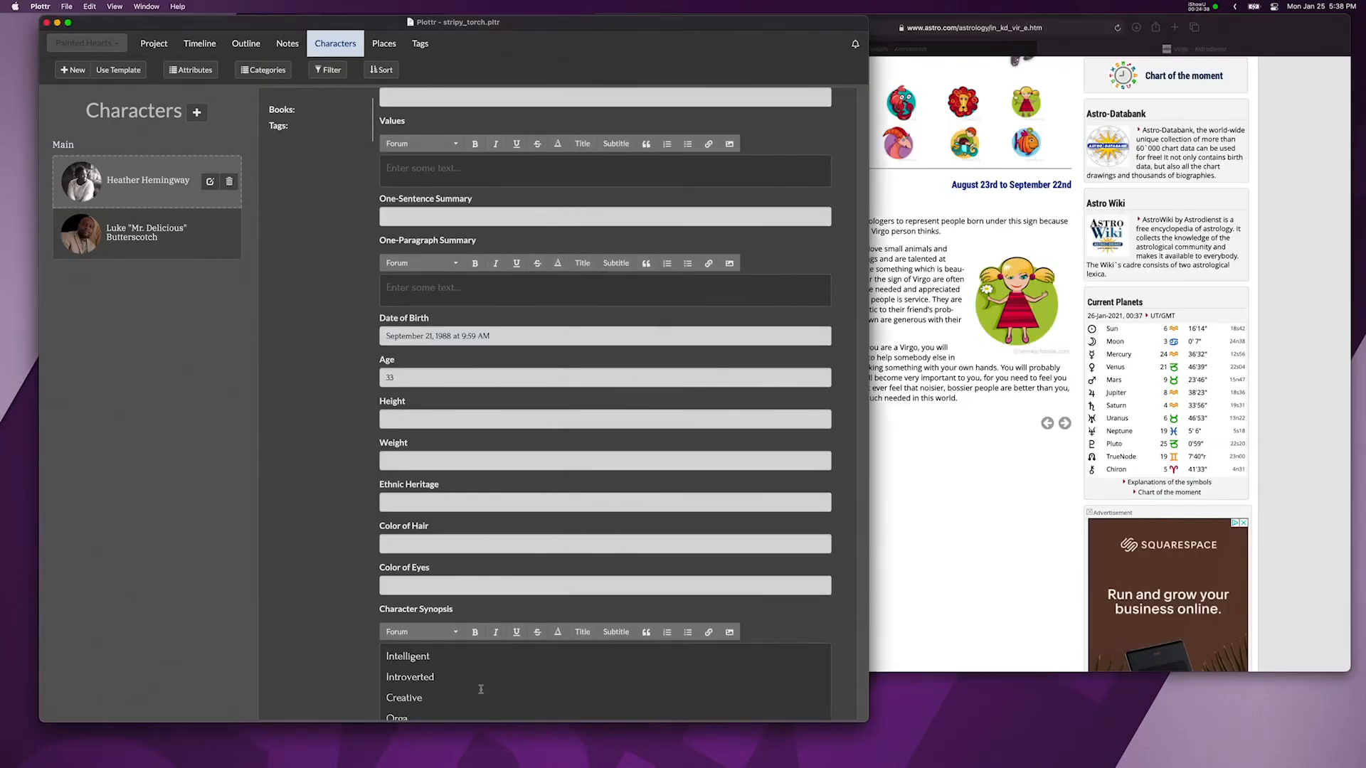
pyautogui.write('nized')
pyautogui.press('Return')
pyautogui.scroll(-3, 481, 689)
pyautogui.write('Extrovert ')
pyautogui.moveTo(436, 595)
pyautogui.mouseDown()
pyautogui.moveTo(357, 596)
pyautogui.moveTo(386, 616)
pyautogui.mouseUp()
pyautogui.write('L')
pyautogui.press('BackSpace')
pyautogui.write('Creative')
# Add the traits Perfectionist and Hard on herself to the first character's synopsis, correcting the spelling
pyautogui.click(476, 643)
pyautogui.press('Return')
pyautogui.write('Perfectionsit')
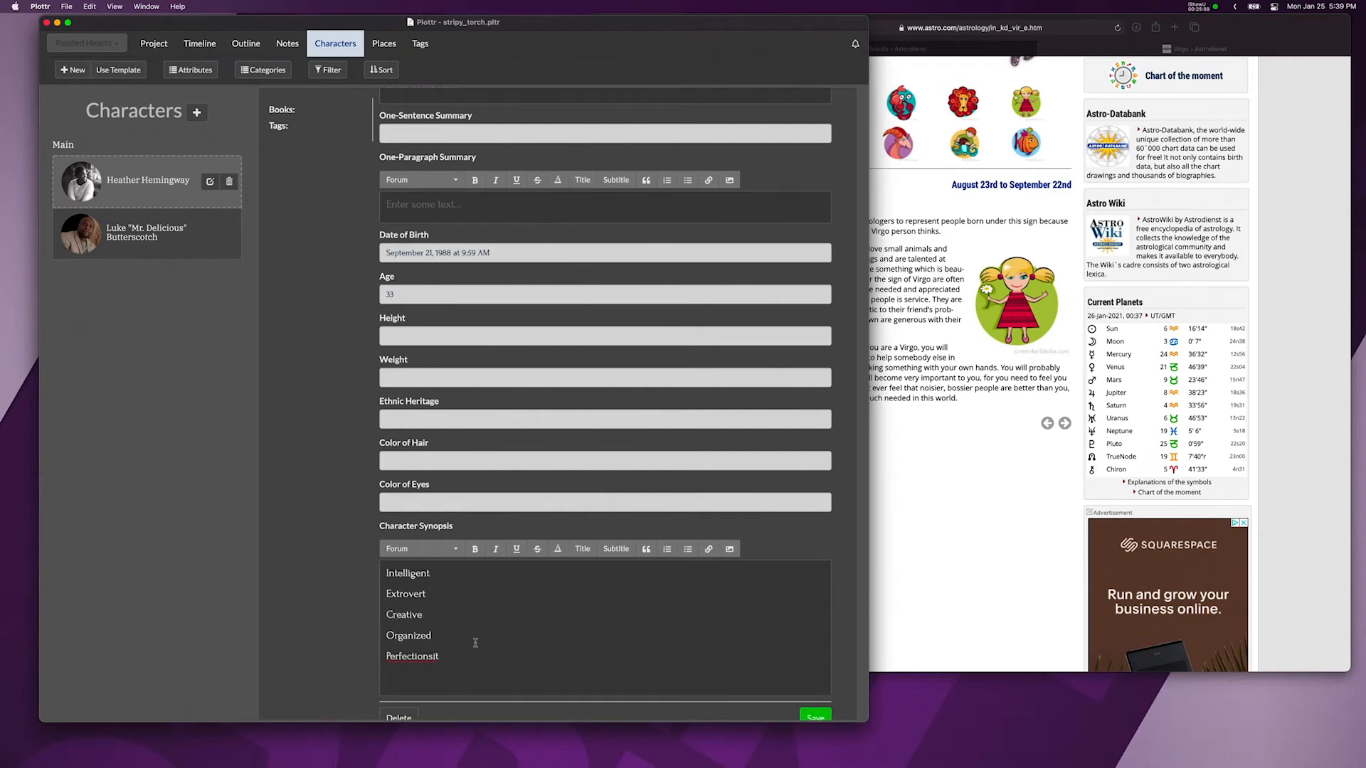
pyautogui.press('Return')
pyautogui.write('Hard on herself')
pyautogui.click(878, 483)
pyautogui.rightClick(425, 658)
pyautogui.click(443, 657)
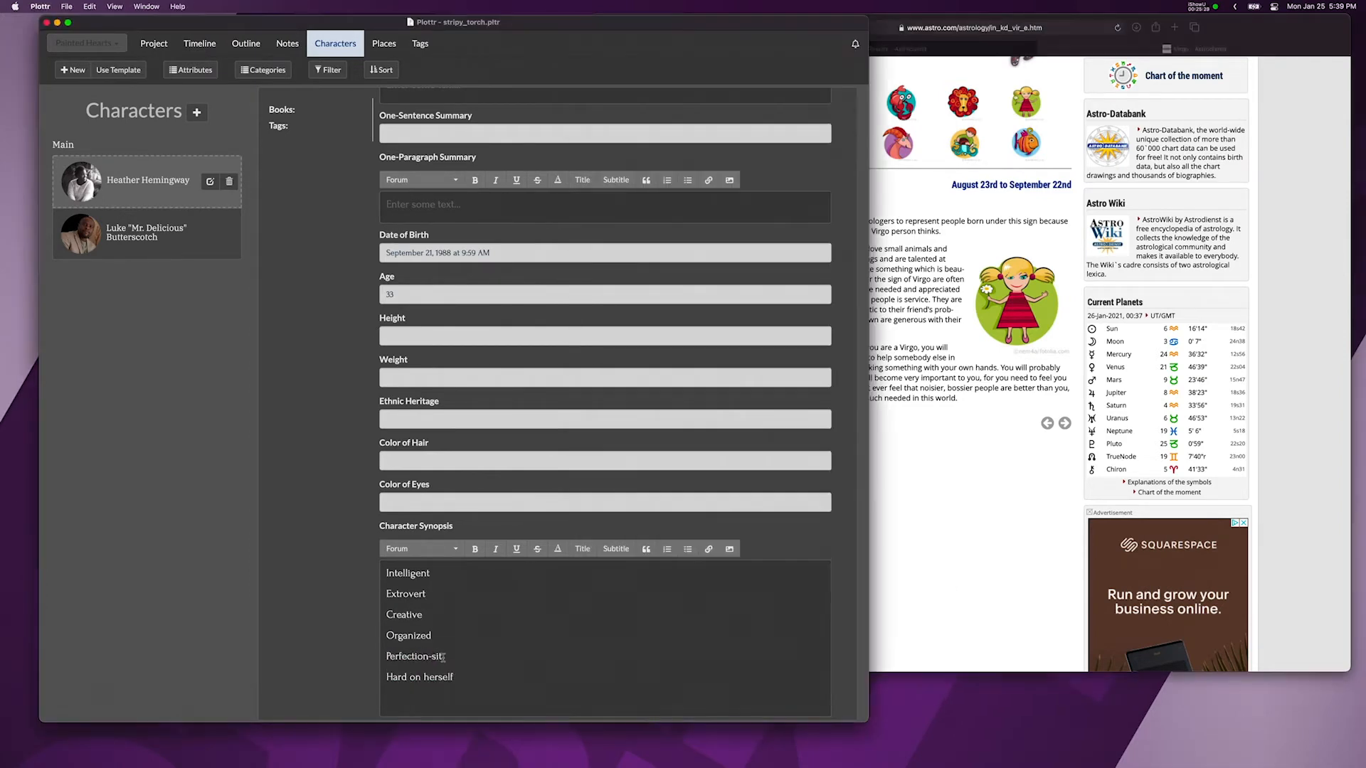
pyautogui.press('BackSpace')
pyautogui.press('BackSpace')
pyautogui.press('BackSpace')
pyautogui.write('ist')
# Format all the traits in the first character's synopsis as a bulleted list
pyautogui.moveTo(476, 673); pyautogui.dragTo(386, 569)
pyautogui.click(688, 545)
pyautogui.click(493, 646)
# Add the bullet "Thumb of death (she kills all plants, and fish. Loves dogs but scared adopt one because she thinks she will kill it)."
pyautogui.press('Return')
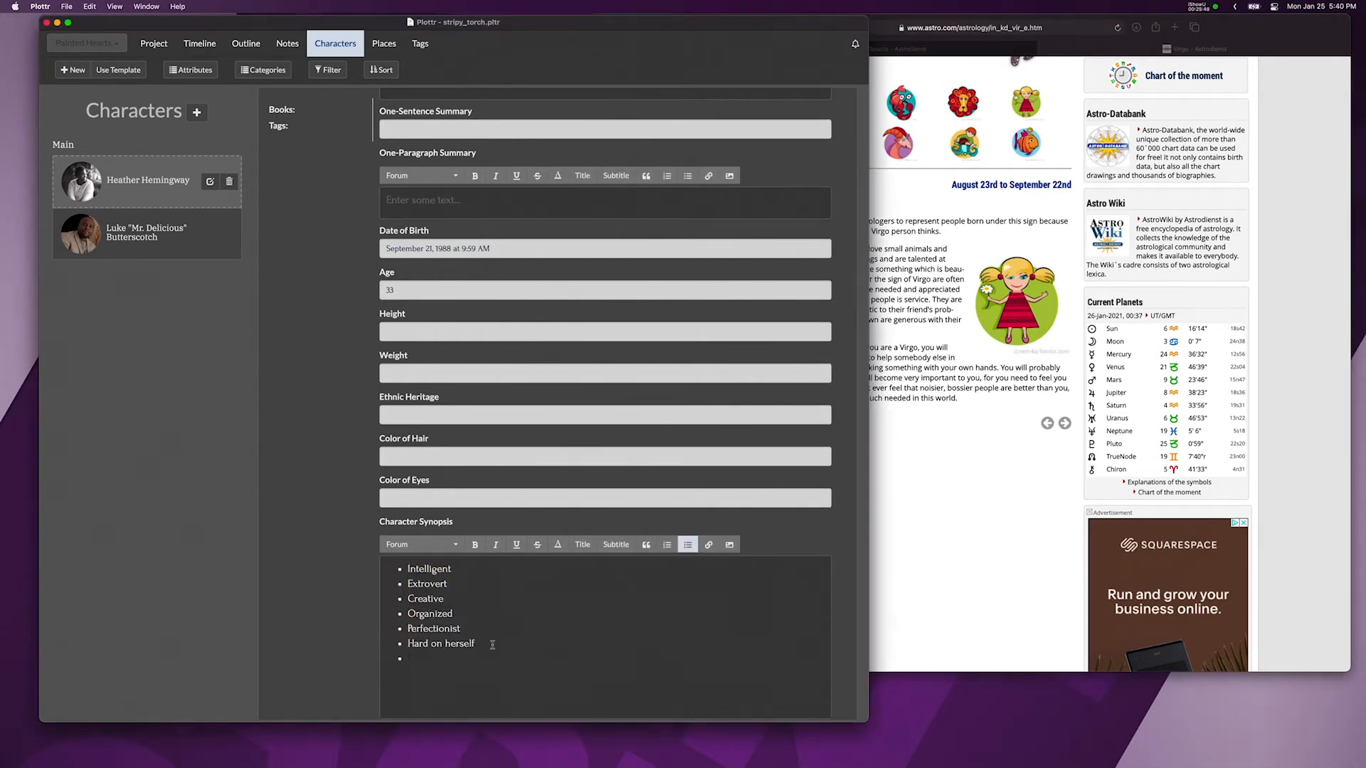
pyautogui.scroll(2, 949, 549)
pyautogui.click(948, 549)
pyautogui.scroll(-1, 918, 552)
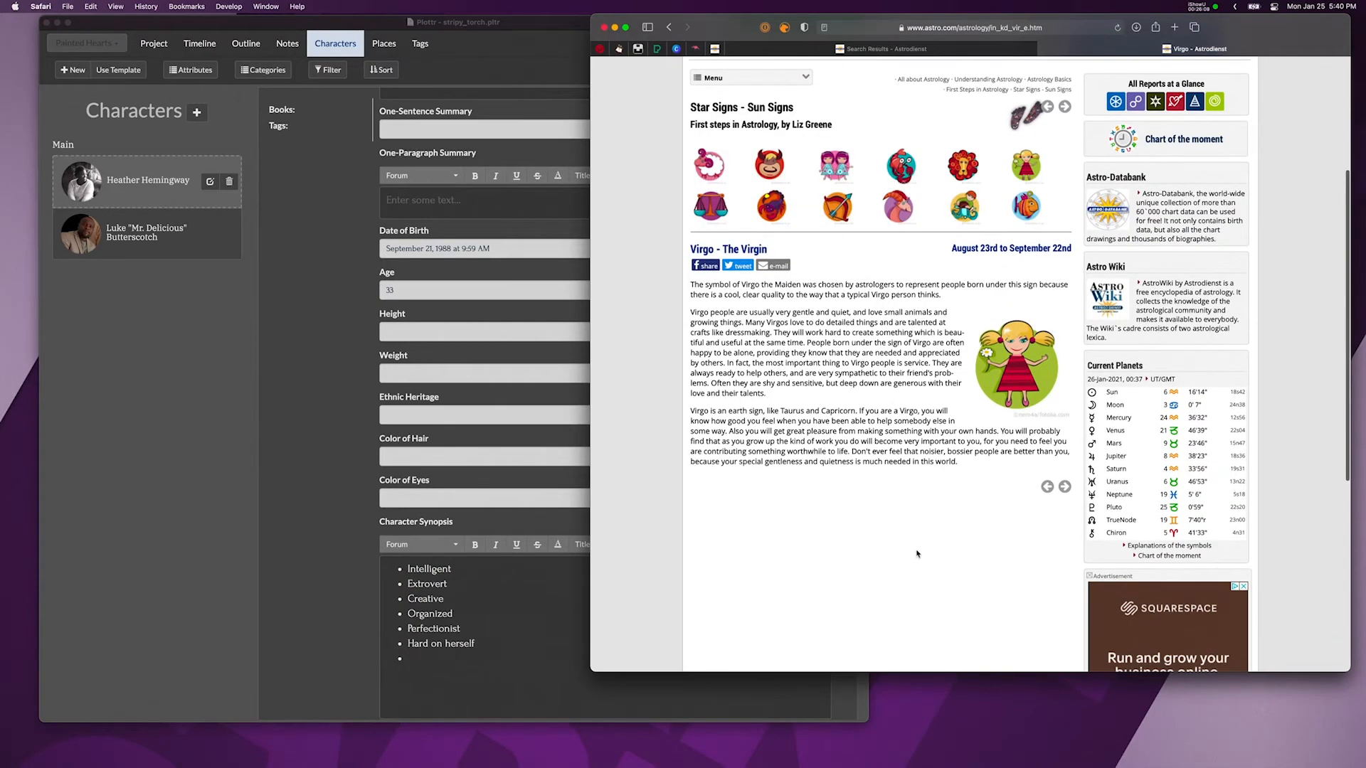
pyautogui.click(453, 660)
pyautogui.write('Thumb of death (she kill')
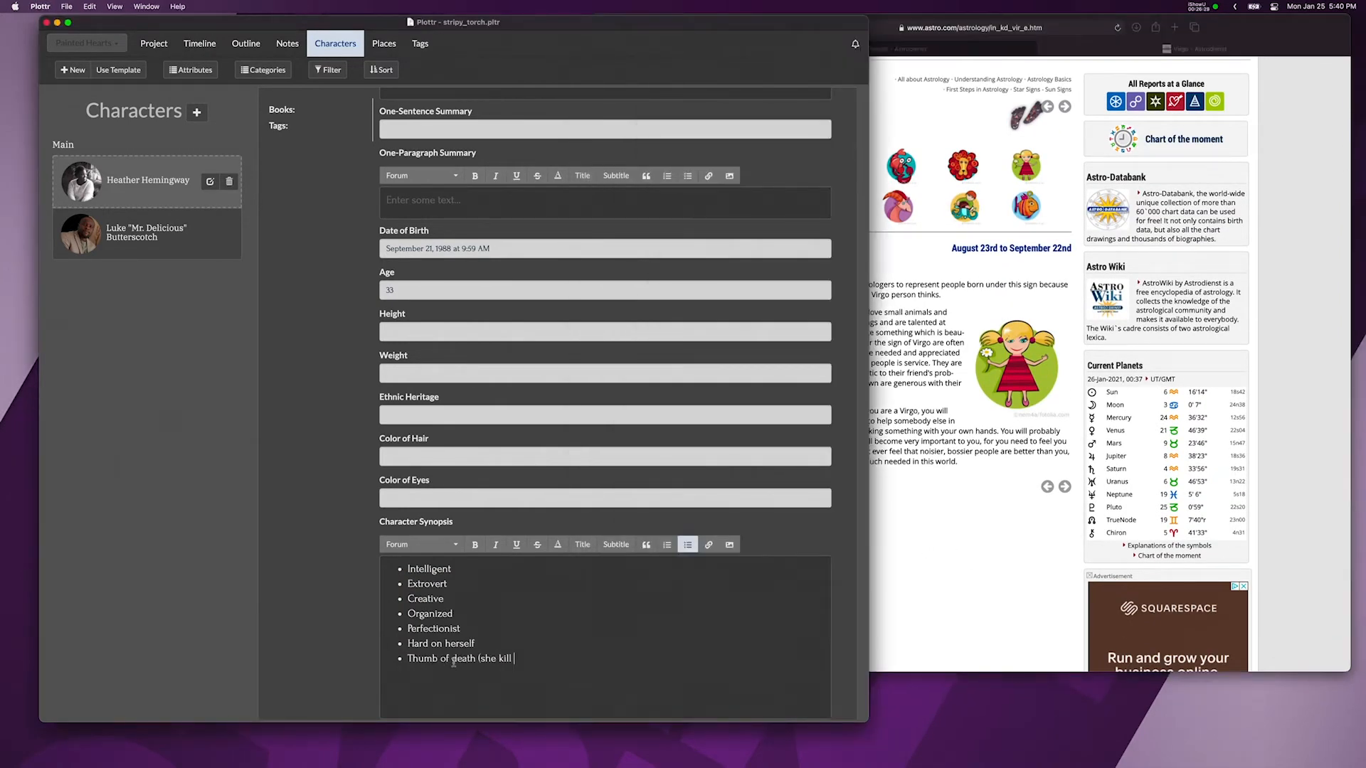
pyautogui.write('s all plants, and fish. Loves dogs but scared adopt one because she thinks she will kill it).')
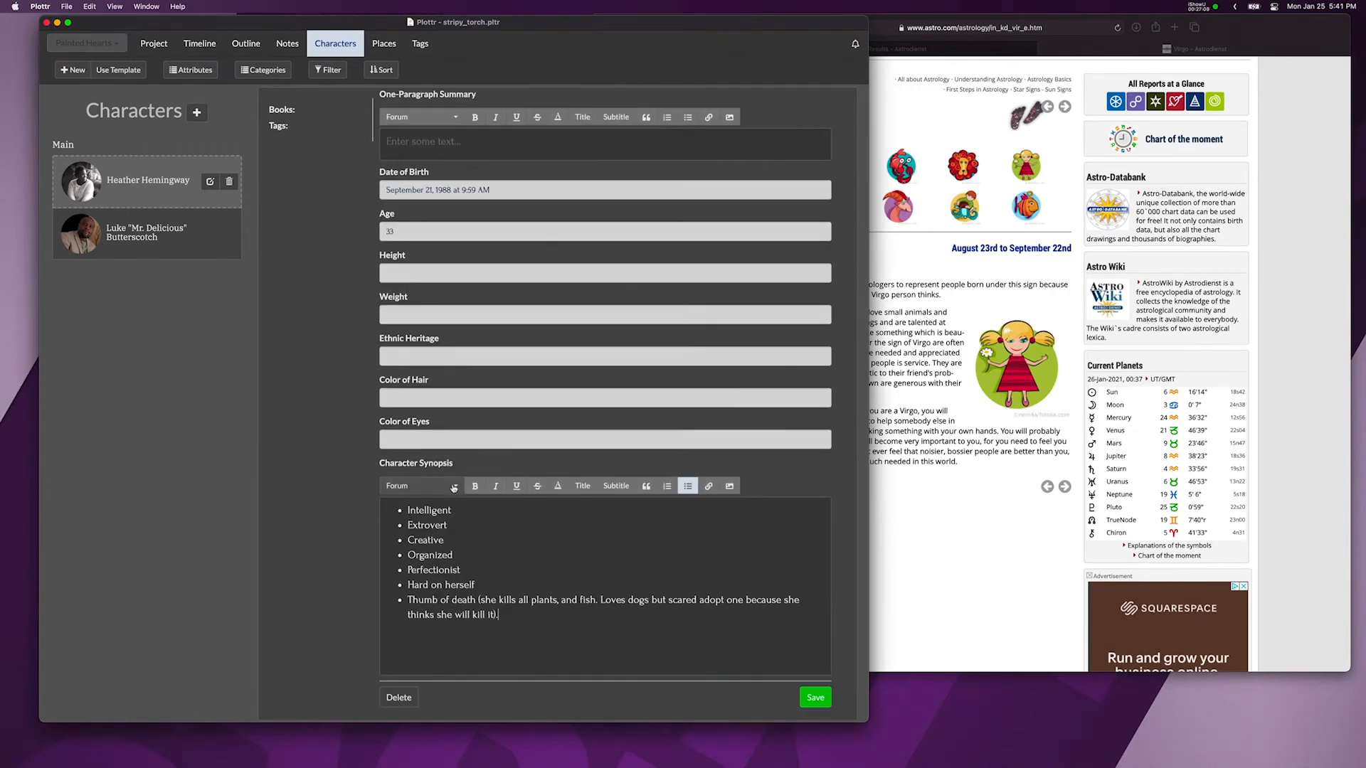
# Set the first character's height to 5'6' and calculate the BMI for 5 feet 6 inches and 150 pounds on MedicalNewsToday
pyautogui.click(422, 275)
pyautogui.click(914, 554)
pyautogui.click(716, 51)
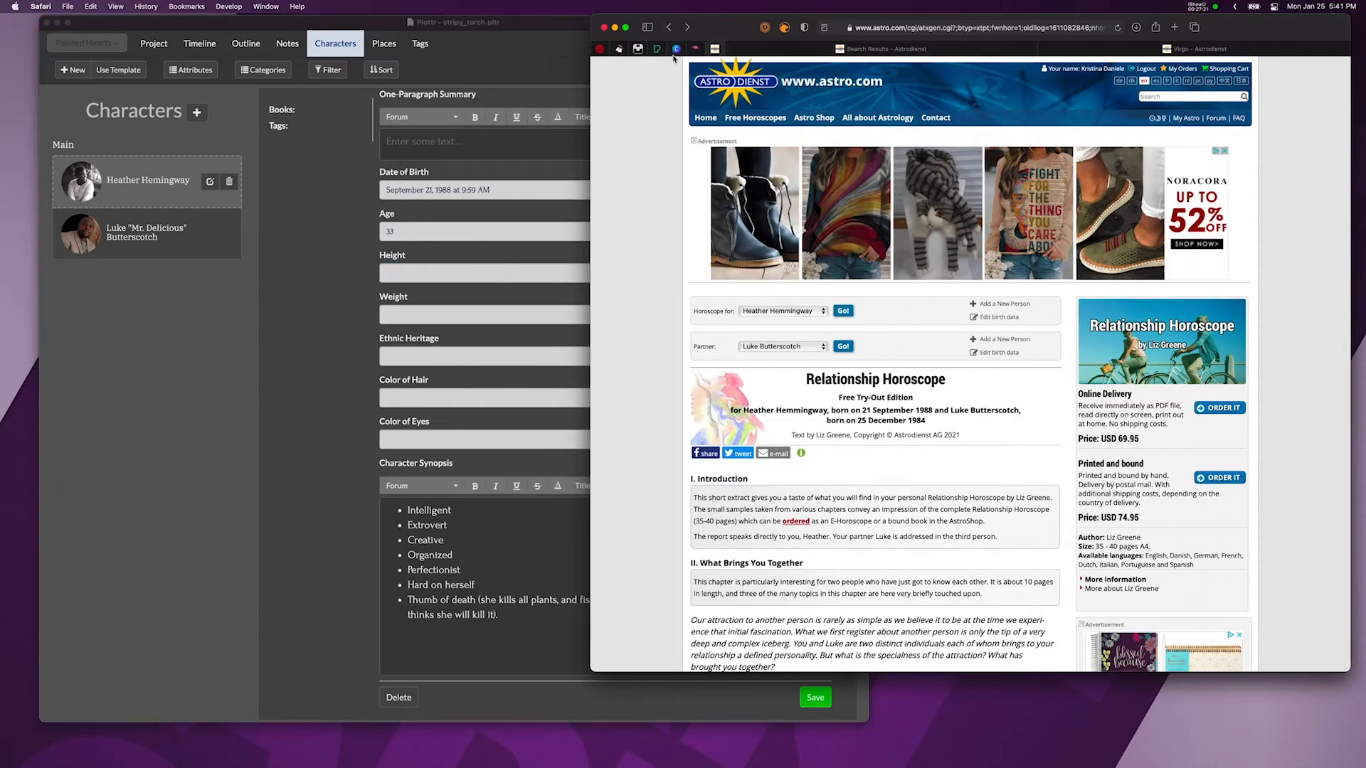
pyautogui.click(696, 50)
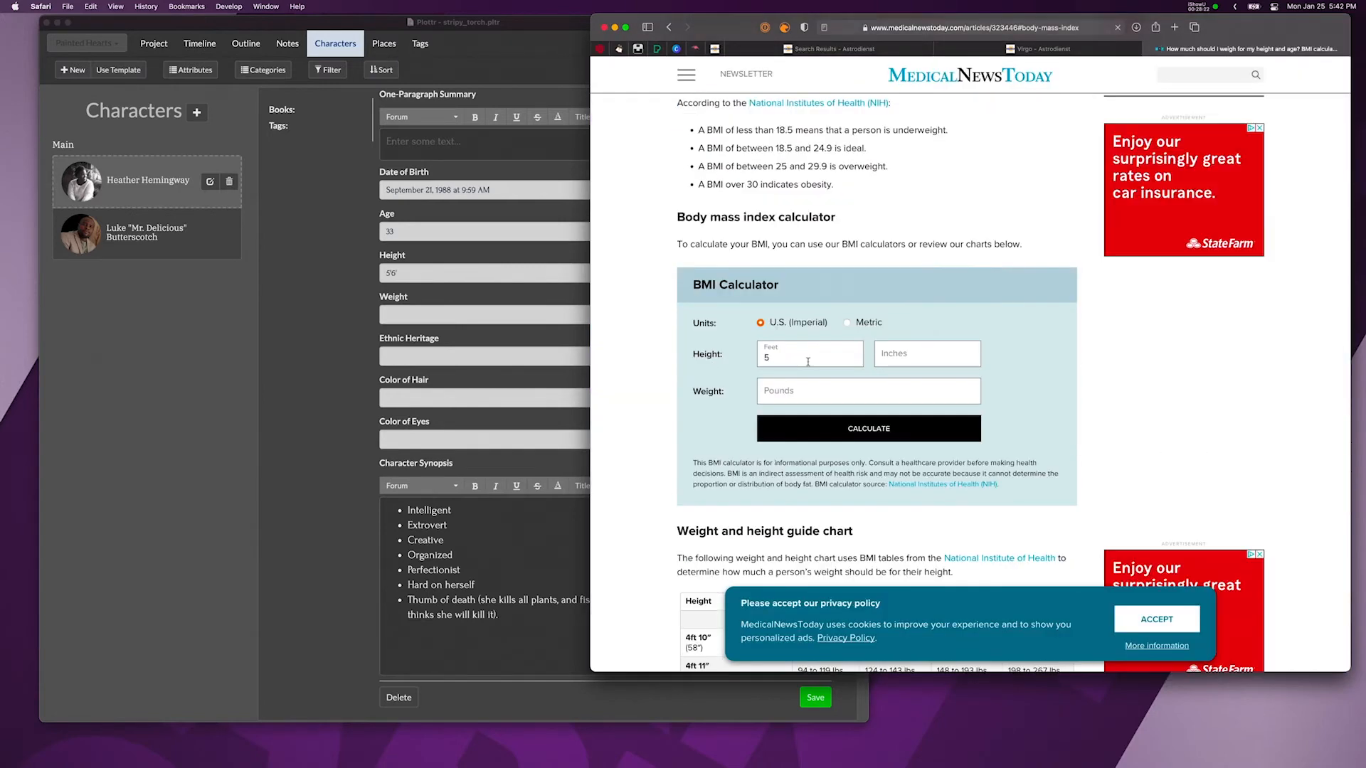
pyautogui.click(811, 390)
pyautogui.write('150')
pyautogui.press('Return')
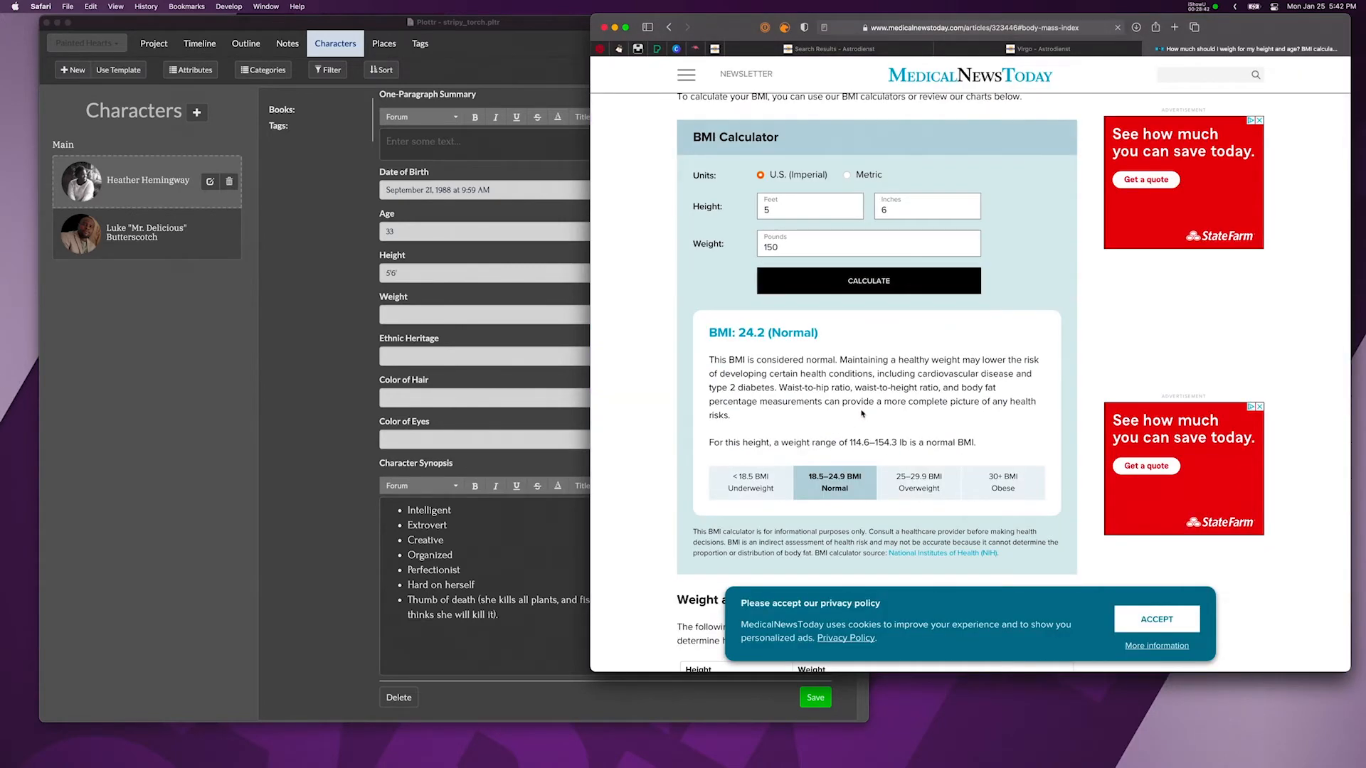
# Recalculate the BMI with a weight of 190 pounds and consult the weight and height guide chart
pyautogui.doubleClick(794, 251)
pyautogui.write('190')
pyautogui.click(786, 271)
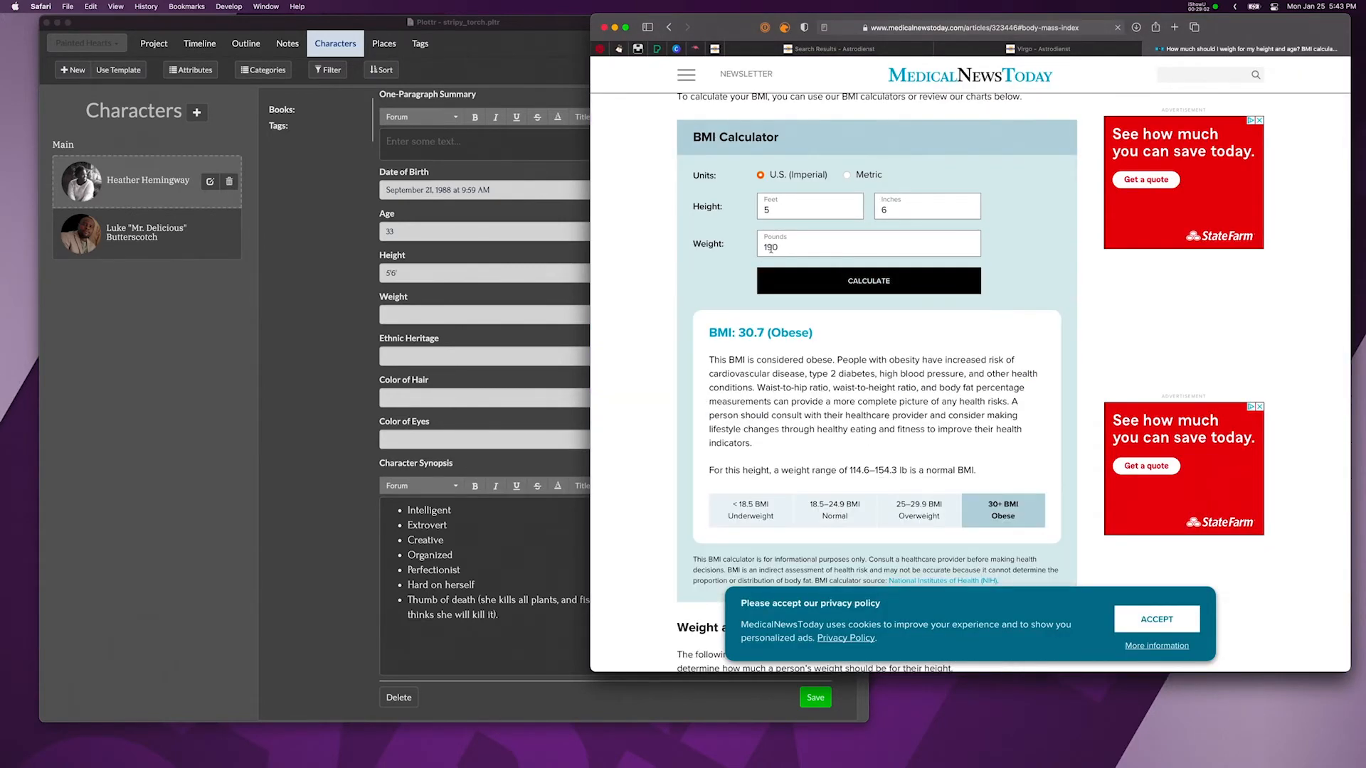
pyautogui.scroll(-8, 880, 331)
# In Plottr, set the first character's weight to 165 lbs, ethnic heritage to Black American and hair color to Black
pyautogui.click(407, 323)
pyautogui.write('165 ')
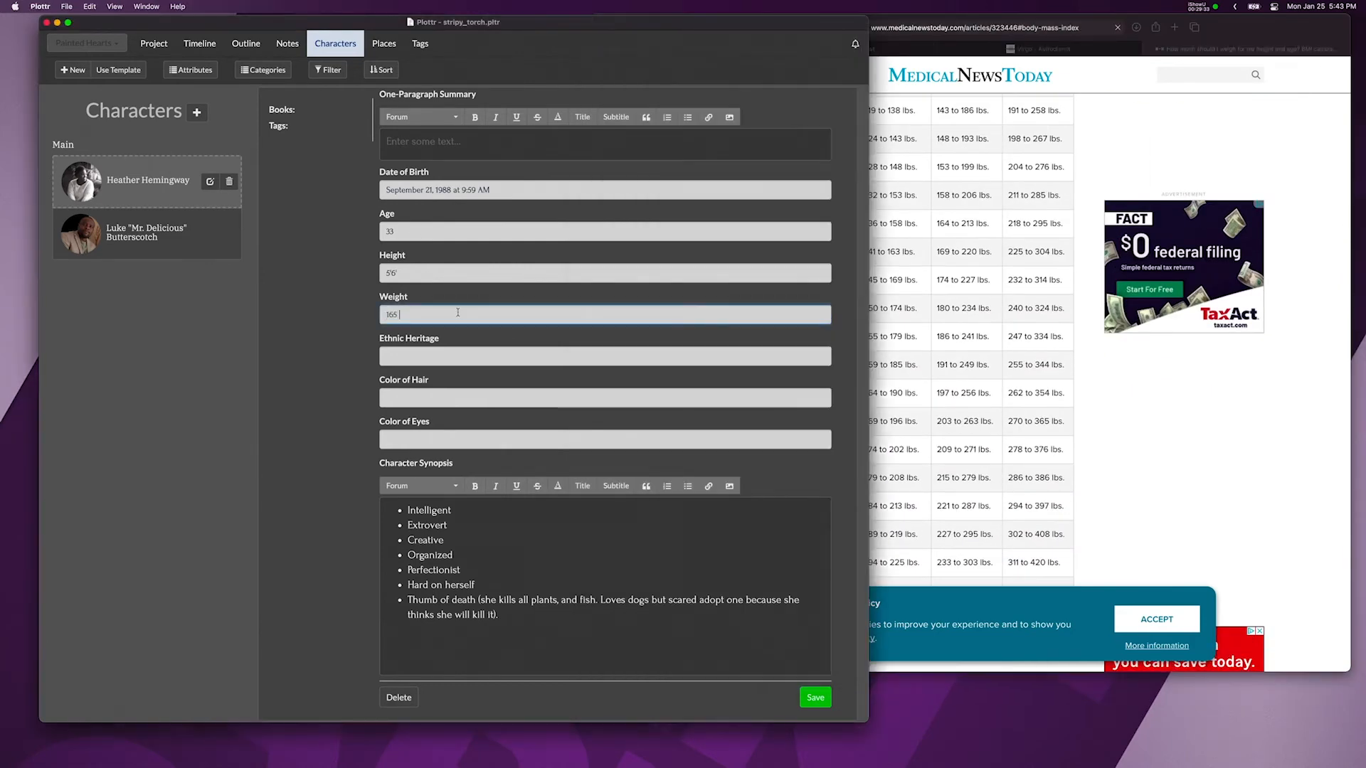
pyautogui.write('lbs')
pyautogui.press('Tab')
pyautogui.write('Black American')
pyautogui.click(589, 399)
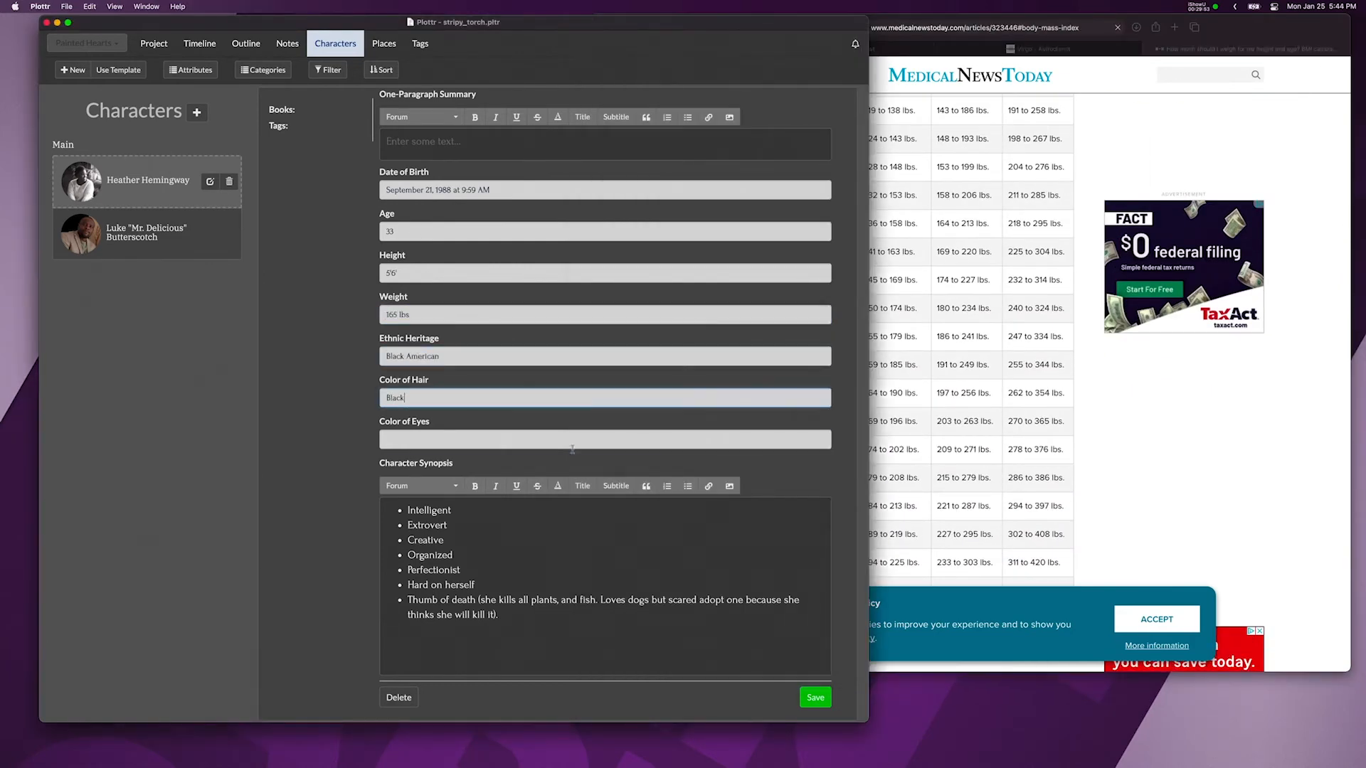
pyautogui.write('Black')
pyautogui.scroll(5, 572, 449)
pyautogui.scroll(-5, 572, 449)
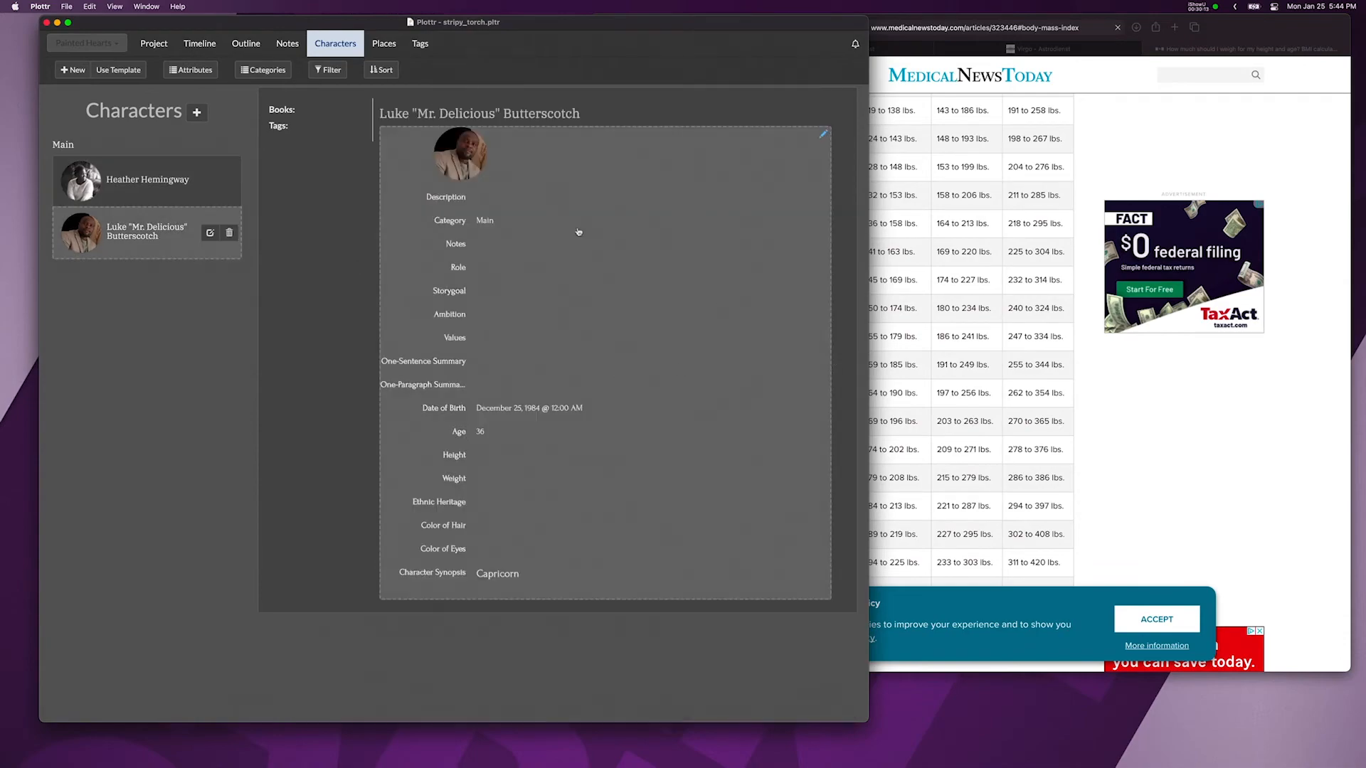
# Open the second character for editing and enter Capricorn in the notes
pyautogui.click(578, 232)
pyautogui.click(456, 276)
pyautogui.write('Capricorn')
# Search astro.com for Capricorn
pyautogui.click(967, 173)
pyautogui.scroll(20, 966, 174)
pyautogui.click(1039, 49)
pyautogui.click(1174, 97)
pyautogui.write('Capricor')
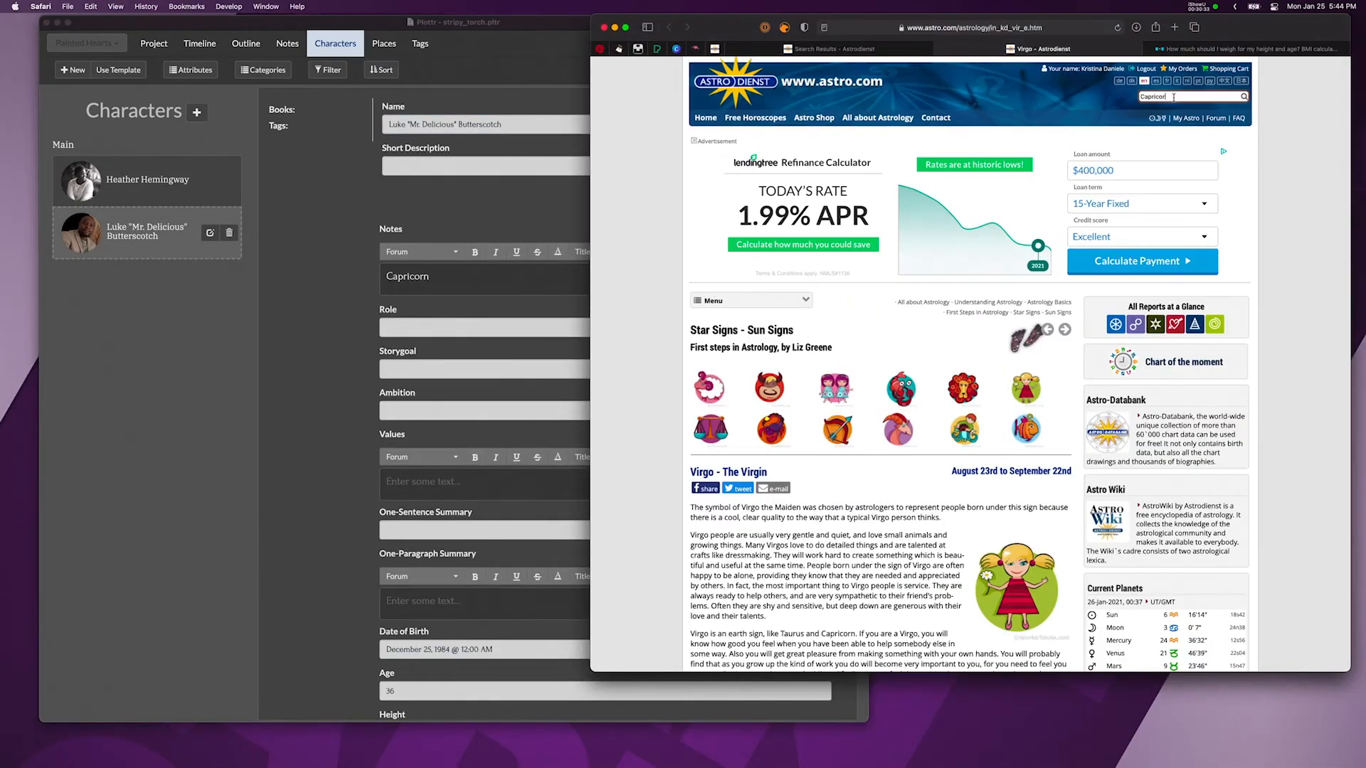
pyautogui.write('n')
pyautogui.press('Return')
# Open the Capricorn sun sign article from the search results and read its personality description
pyautogui.scroll(-4, 1013, 220)
pyautogui.click(754, 308)
pyautogui.press('super+w')
pyautogui.scroll(-3, 903, 354)
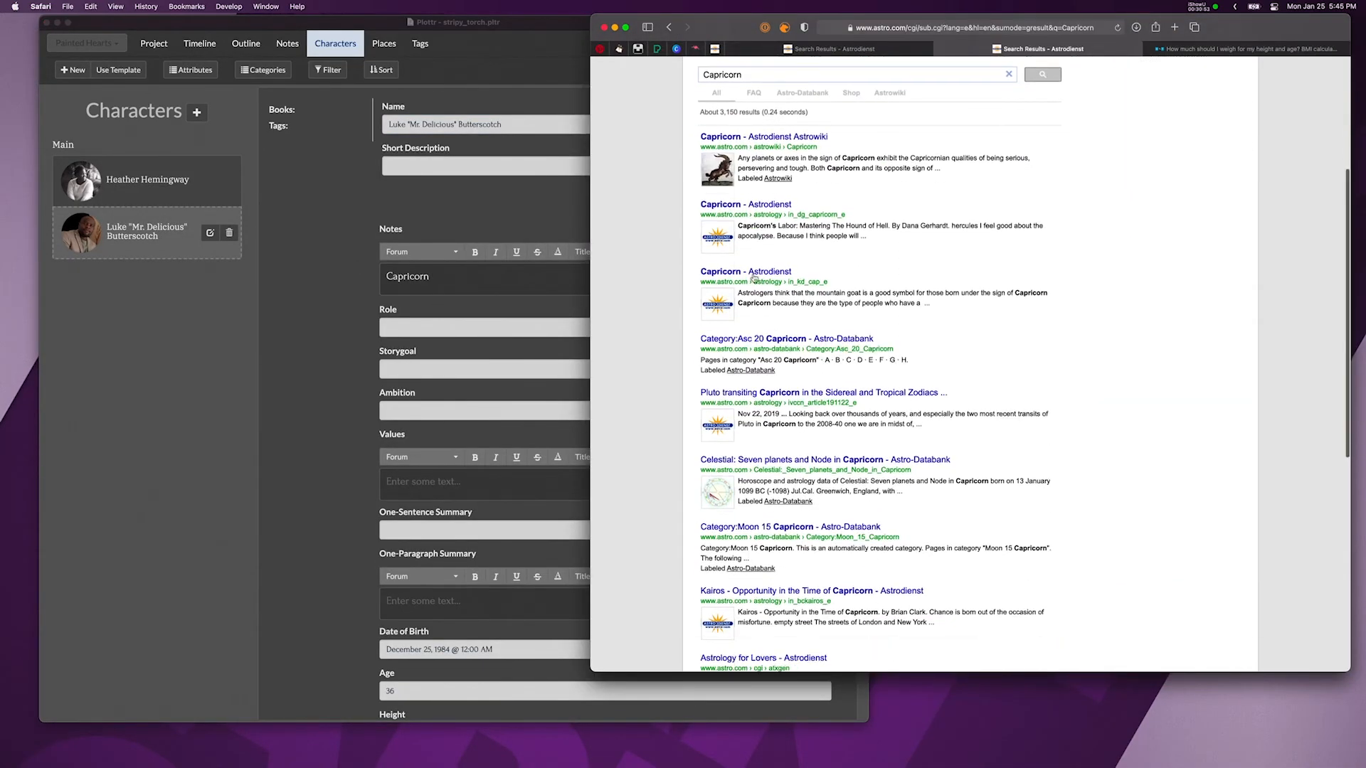
pyautogui.click(755, 276)
pyautogui.scroll(-3, 884, 382)
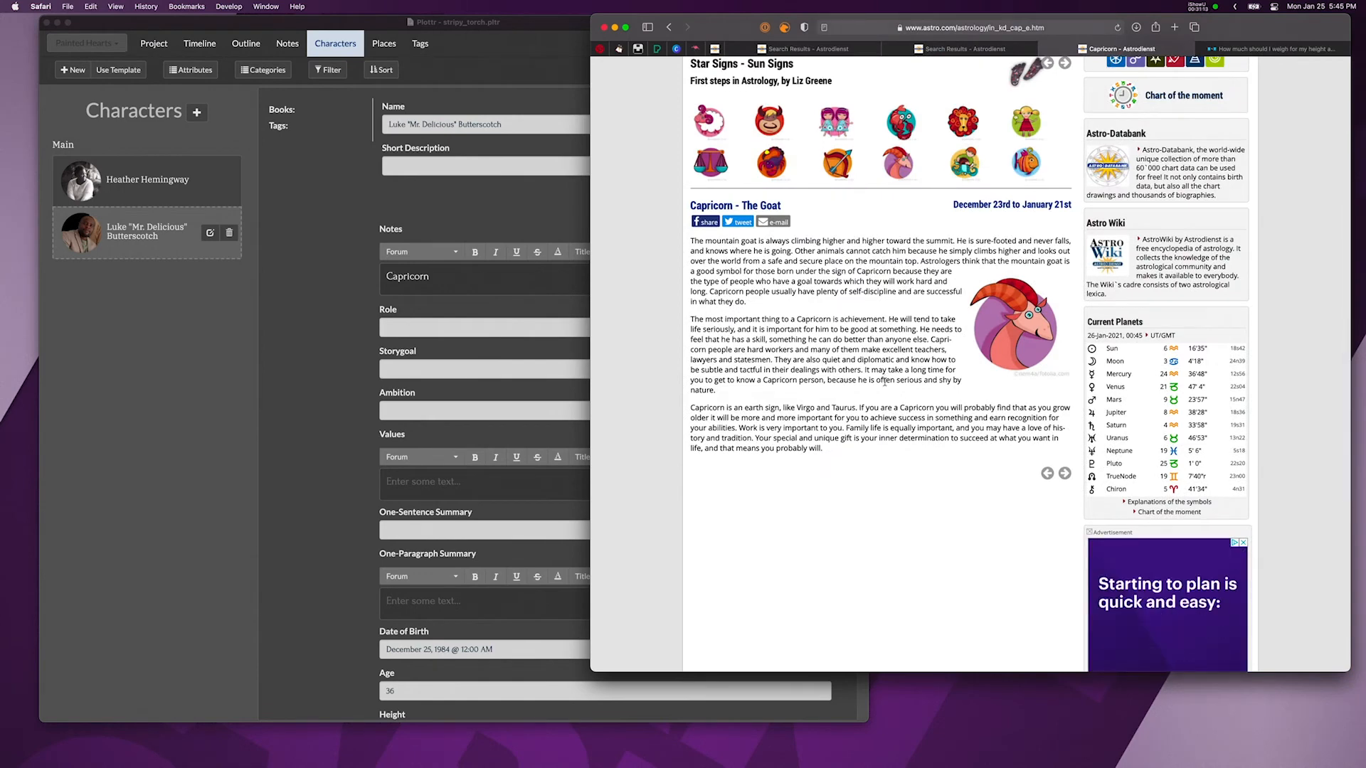
pyautogui.scroll(-1, 884, 382)
# Replace Capricorn in the second character's synopsis with the lines "- goal-oriented (borderline obsessed)" and "- never satisfied"
pyautogui.click(463, 396)
pyautogui.scroll(-8, 463, 397)
pyautogui.moveTo(431, 657); pyautogui.dragTo(383, 648)
pyautogui.press('BackSpace')
pyautogui.write('- goal-oriented (boi')
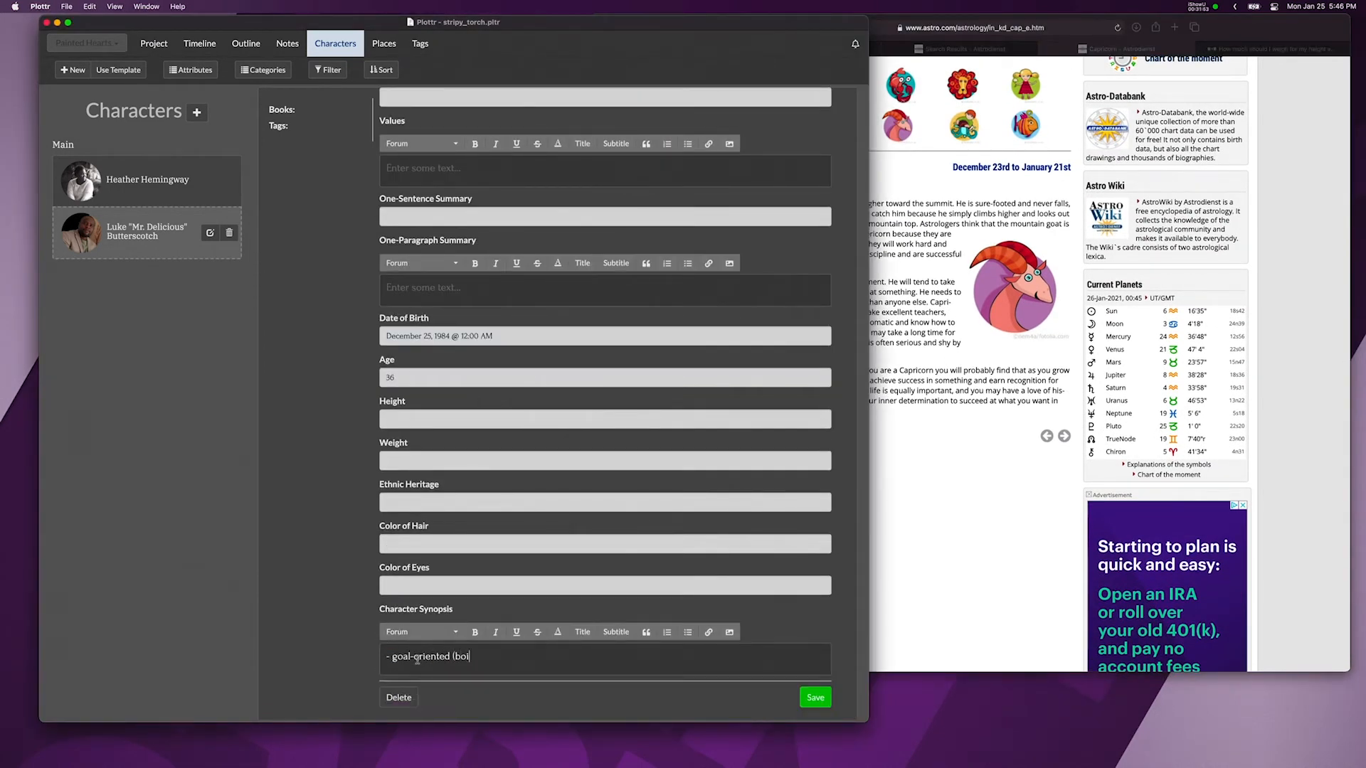
pyautogui.write('rderline obsessed)')
pyautogui.press('Return')
pyautogui.write('- never satisfied')
# Consult the Capricorn article and add the traits "- competitive", "- compassionate" and "- family-oriented" to the second character's synopsis
pyautogui.press('super+Tab')
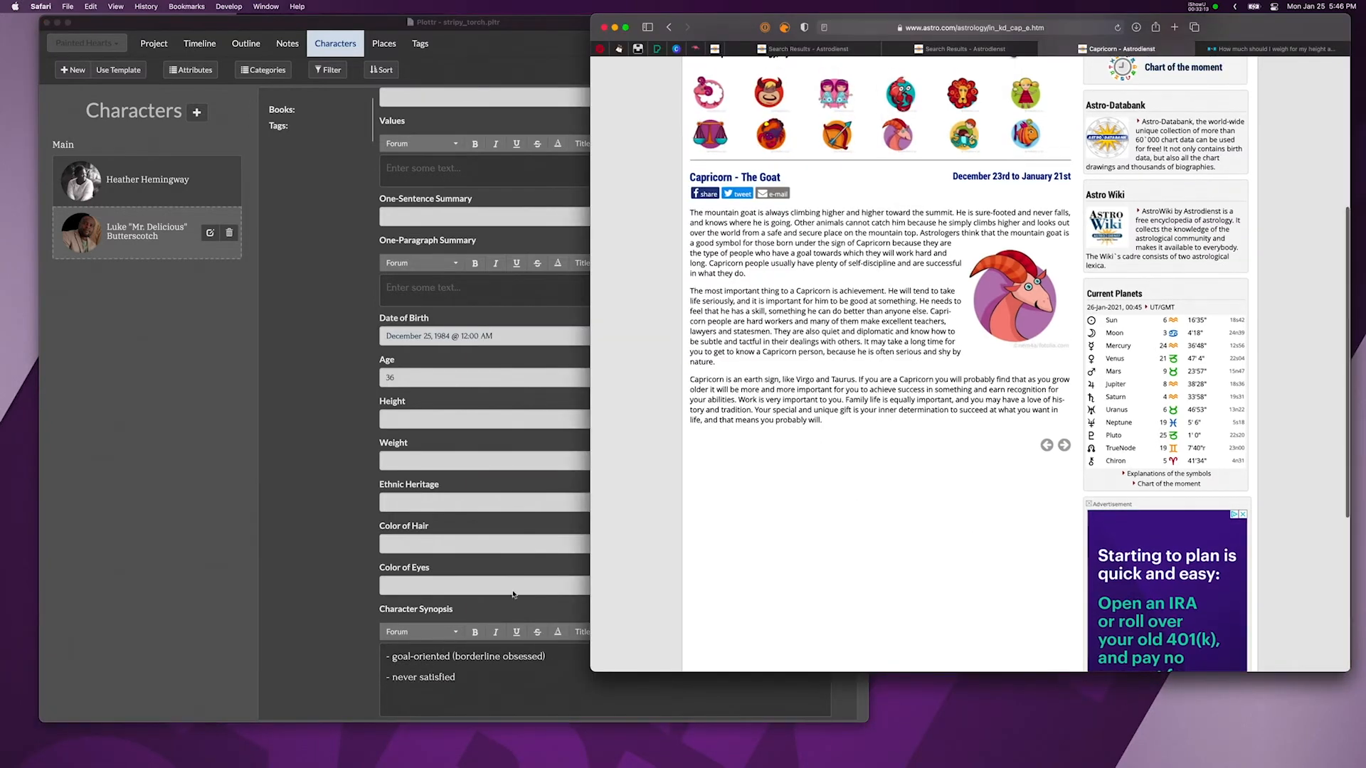
pyautogui.click(407, 696)
pyautogui.write('- competitive')
pyautogui.press('Return')
pyautogui.click(824, 497)
pyautogui.scroll(-2, 824, 497)
pyautogui.scroll(2, 823, 498)
pyautogui.click(468, 679)
pyautogui.write('- s')
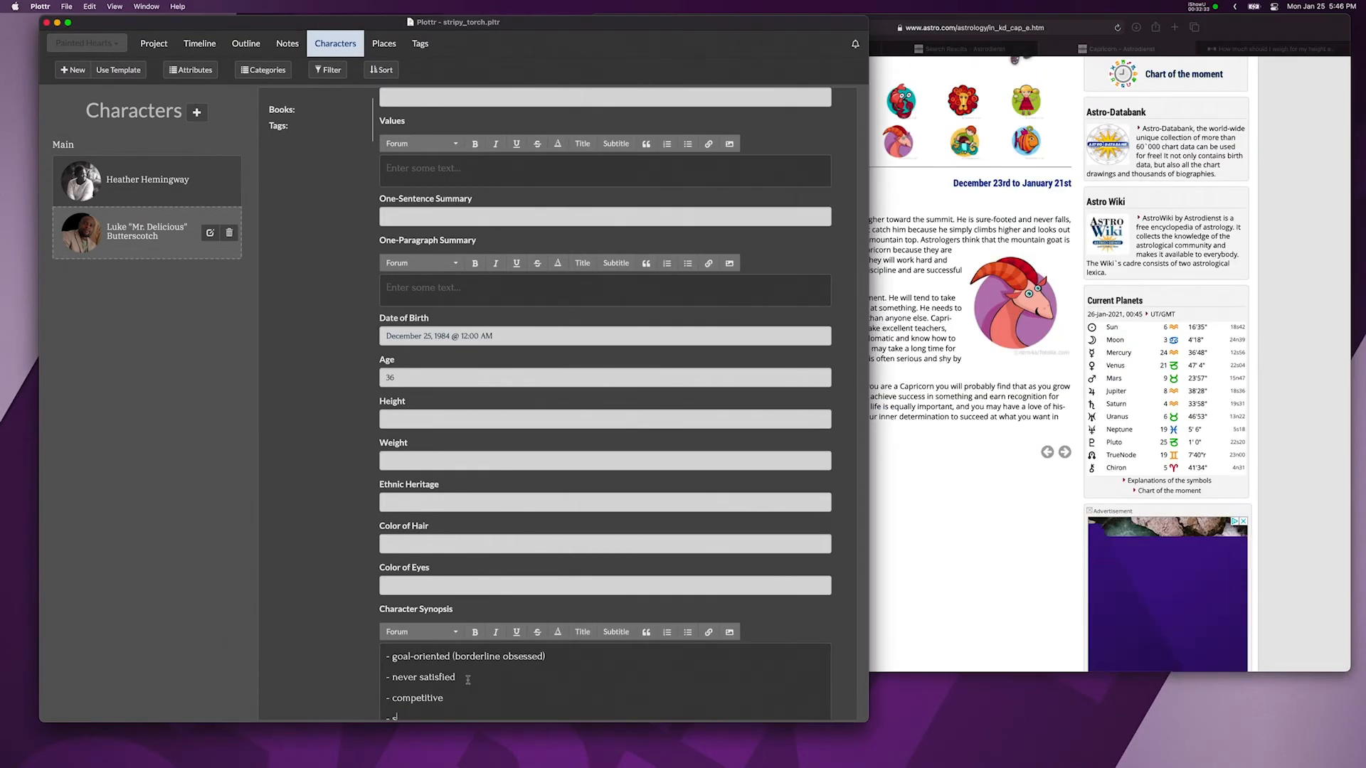
pyautogui.write('ompassionate')
pyautogui.press('Return')
pyautogui.write('- family-oriented')
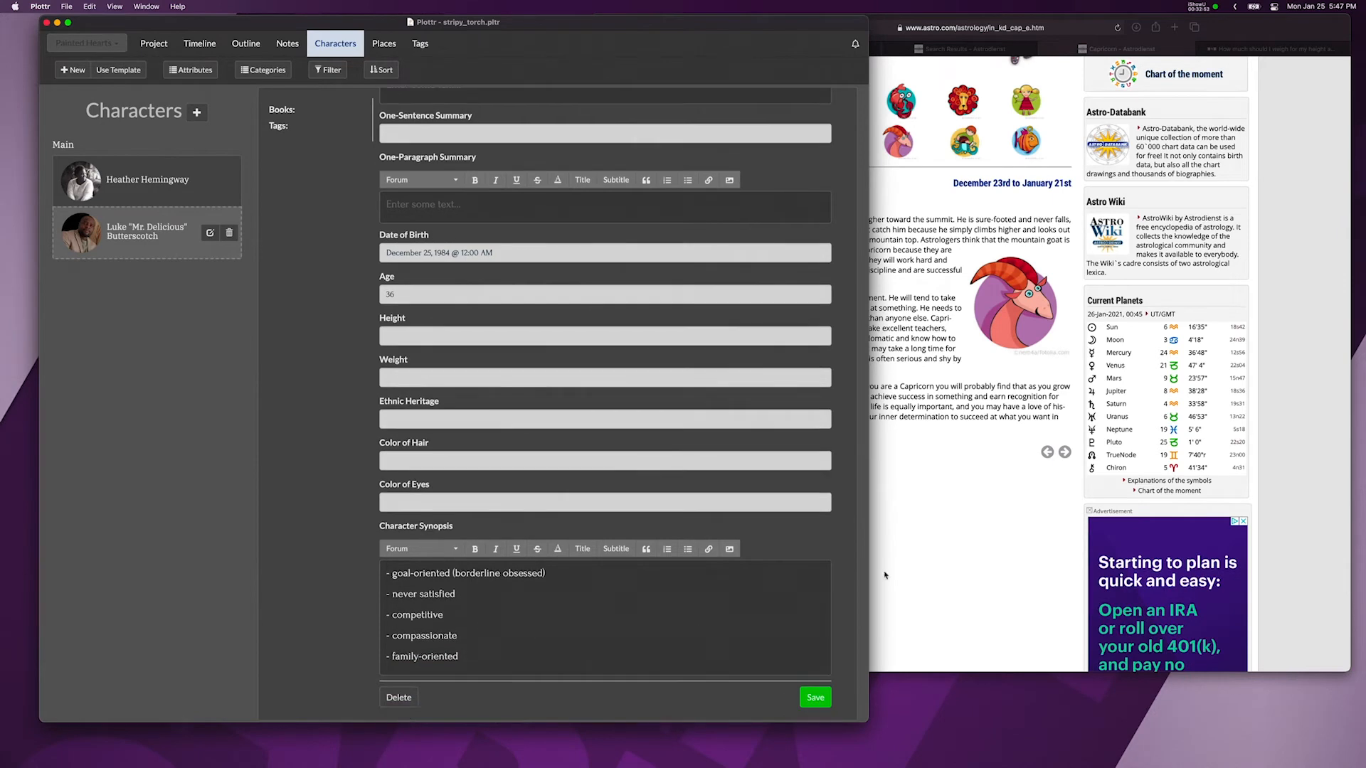
# Insert the trait "- ambivert" directly below the goal-oriented line in the second character's synopsis
pyautogui.click(885, 575)
pyautogui.click(560, 573)
pyautogui.press('Return')
pyautogui.write('- ambivert')
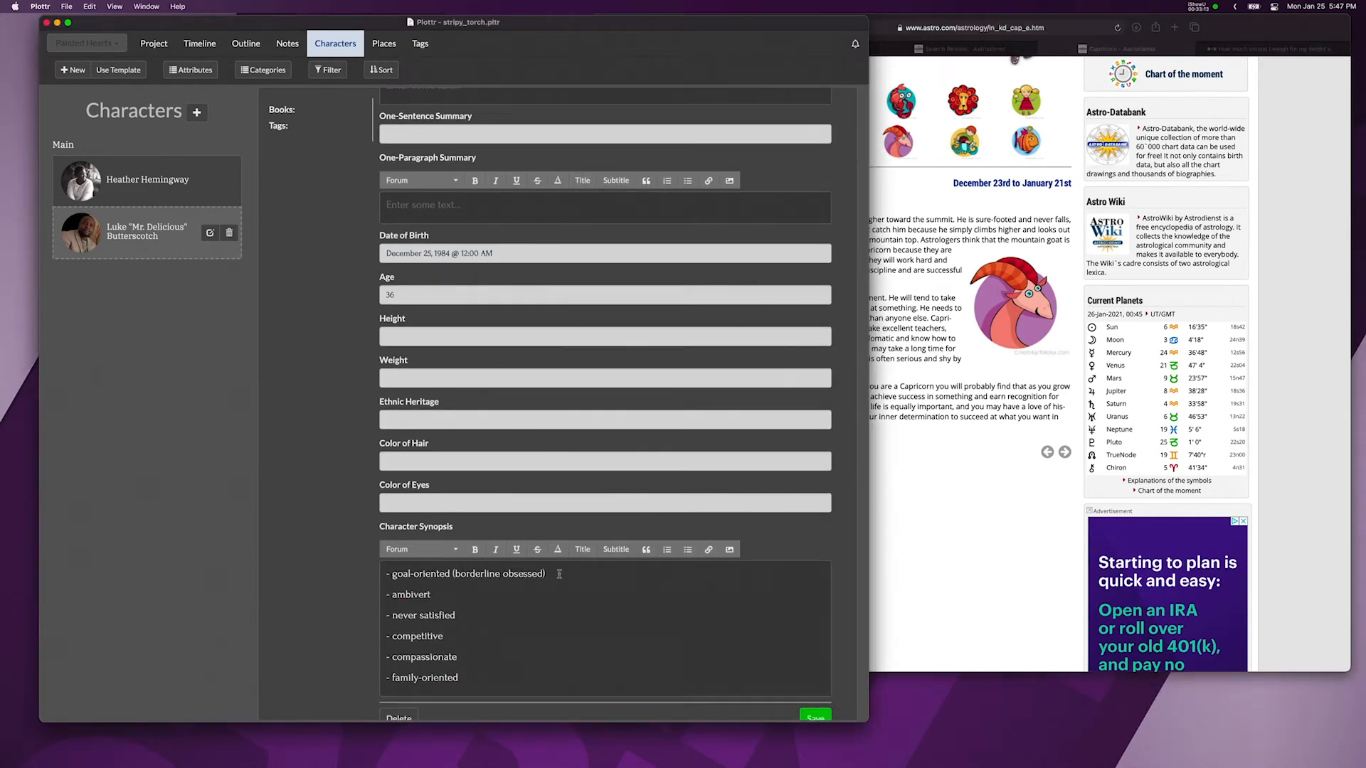
# Extend the ambivert line in the second character's synopsis with "(forward, calculating)" and add the trait "- good negotiator" below it
pyautogui.write(' (forward, calculating, and')
pyautogui.click(918, 578)
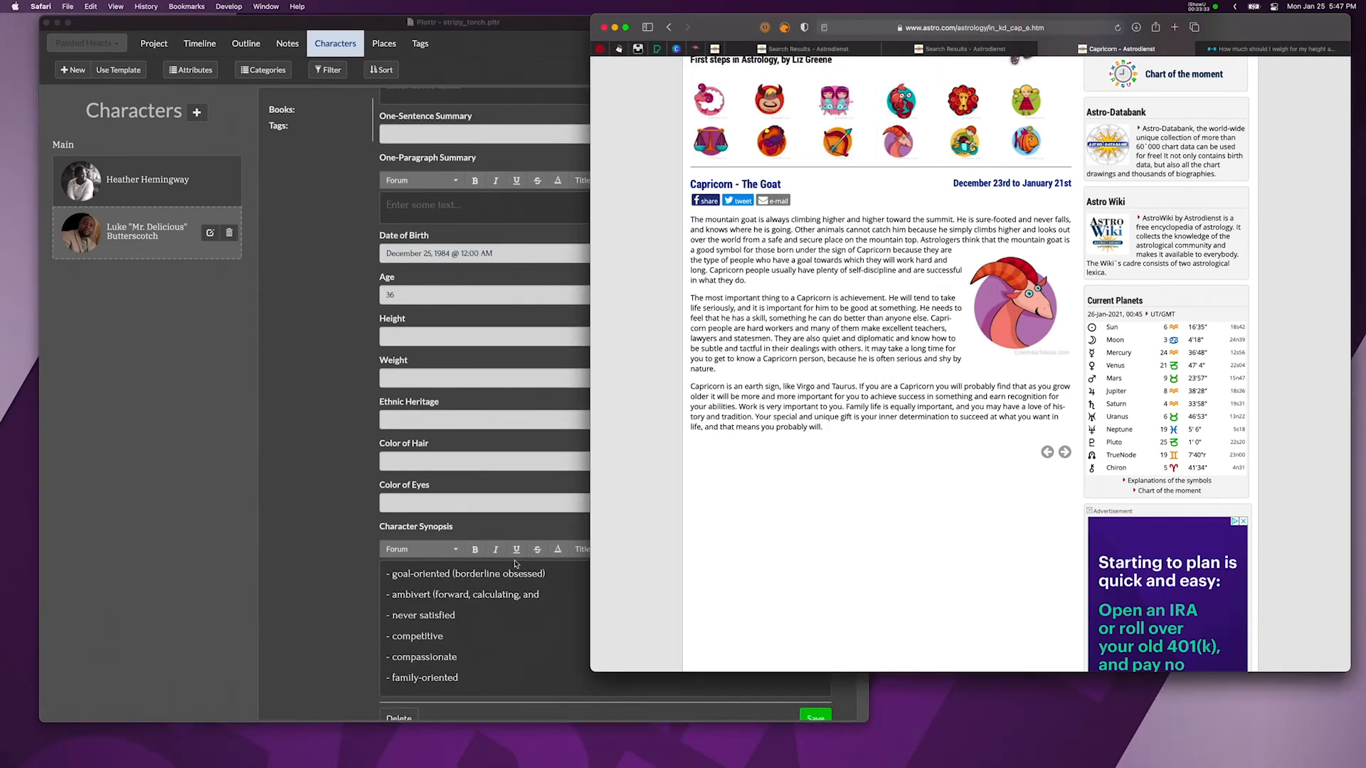
pyautogui.click(580, 576)
pyautogui.press('BackSpace')
pyautogui.press('BackSpace')
pyautogui.press('BackSpace')
pyautogui.press('BackSpace')
pyautogui.press('BackSpace')
pyautogui.write(')')
pyautogui.press('Return')
pyautogui.write('- good negotiator')
pyautogui.press('Down')
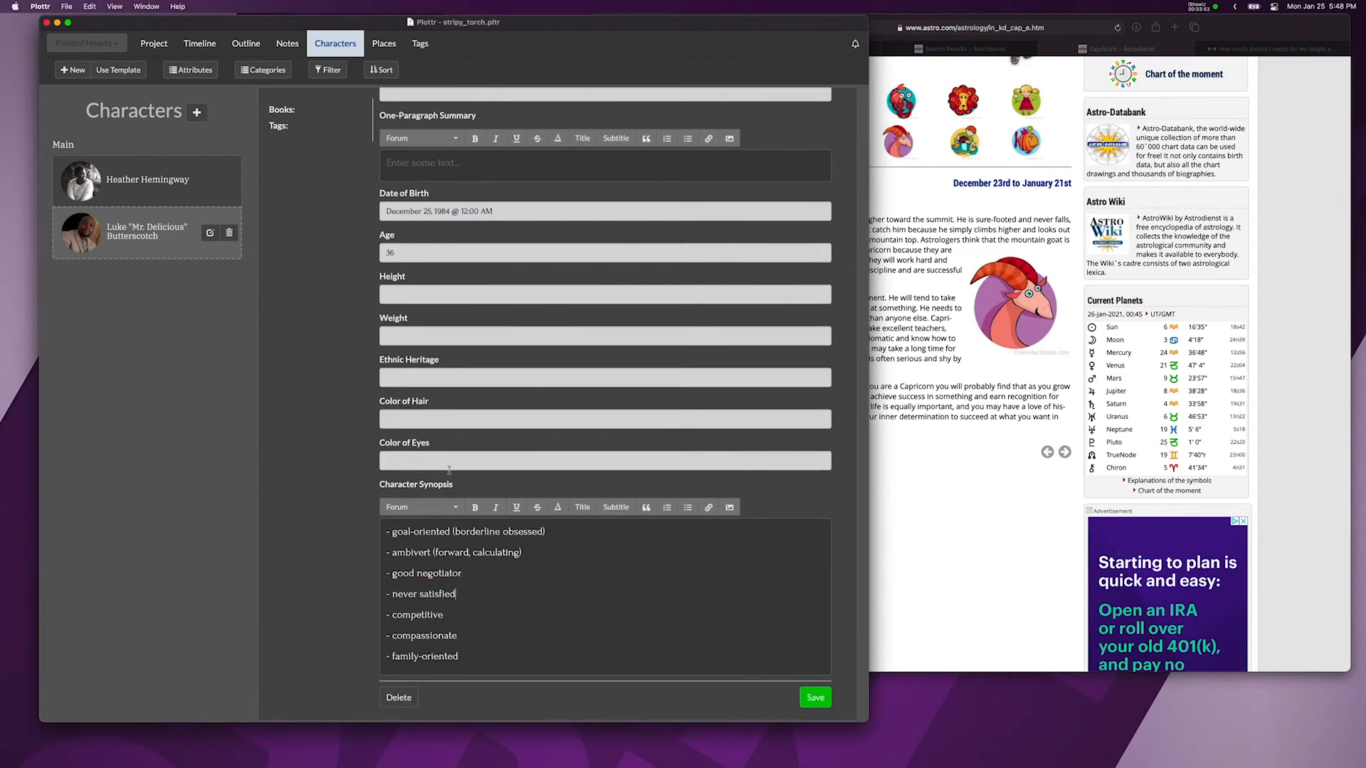
# Return to the weight charts search results in the browser, open the Medical News Today article and examine its height and weight table
pyautogui.click(882, 658)
pyautogui.click(1273, 49)
pyautogui.click(669, 27)
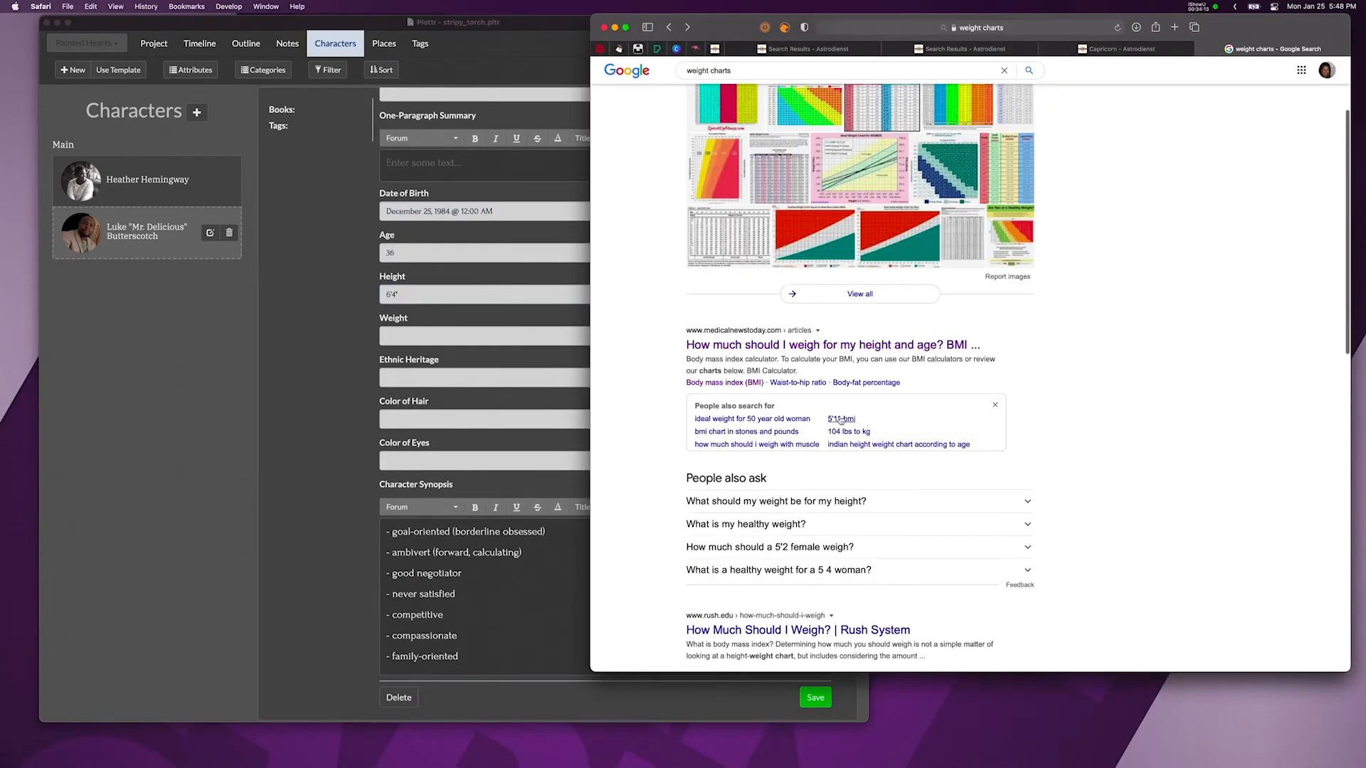
pyautogui.click(847, 345)
pyautogui.click(1136, 307)
pyautogui.click(782, 627)
pyautogui.scroll(-10, 782, 313)
pyautogui.click(668, 27)
pyautogui.scroll(-12, 772, 238)
pyautogui.scroll(-20, 786, 238)
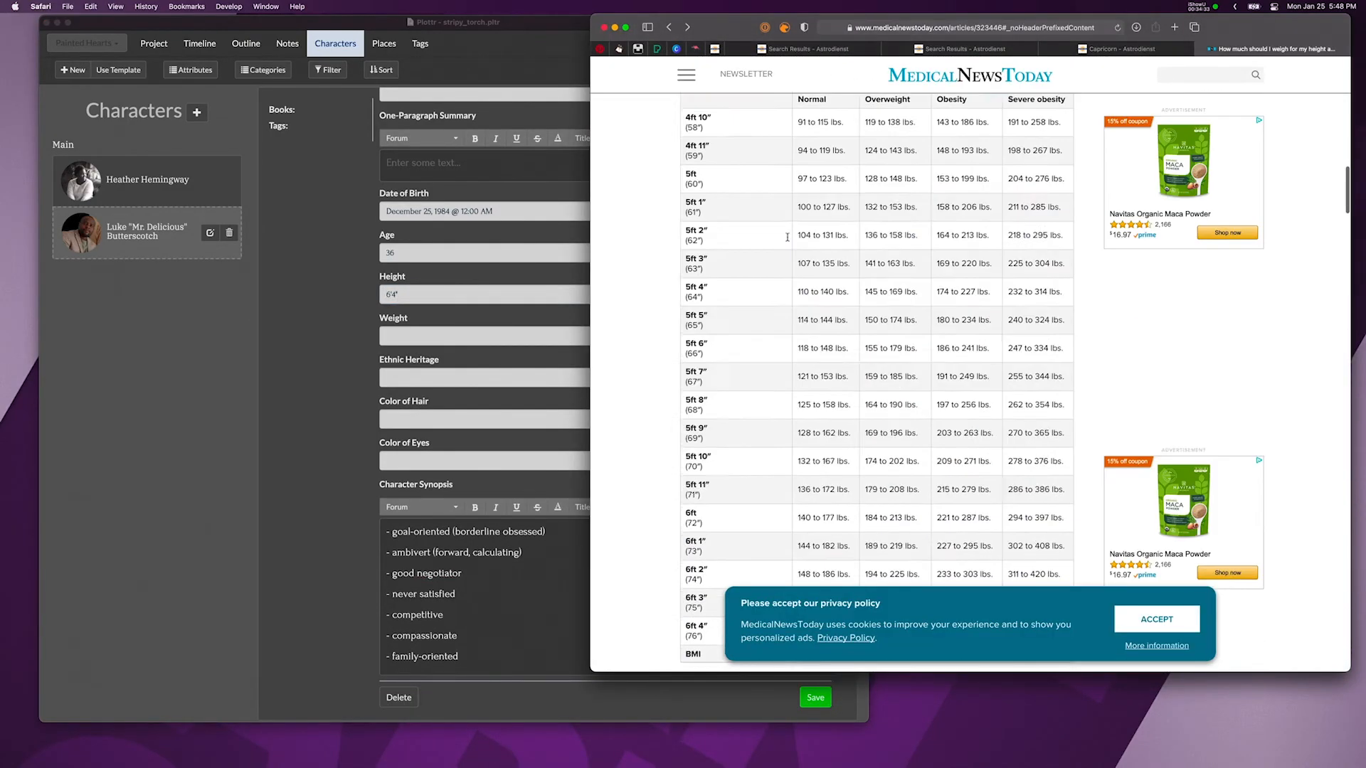
pyautogui.scroll(15, 783, 349)
pyautogui.scroll(-5, 783, 349)
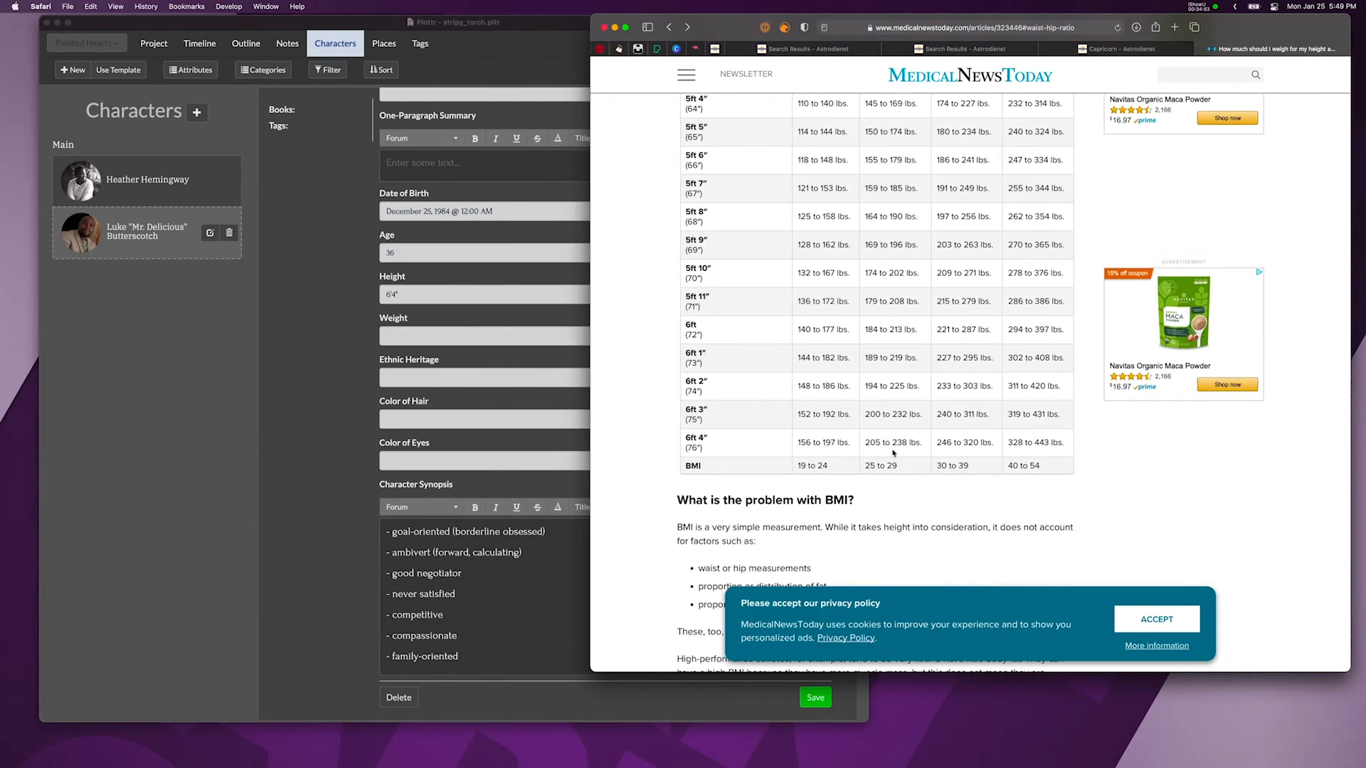
# Set the second character's weight to 207 lbs and ethnic heritage to Black American in Plottr
pyautogui.click(411, 335)
pyautogui.write('207 lbs')
pyautogui.click(549, 371)
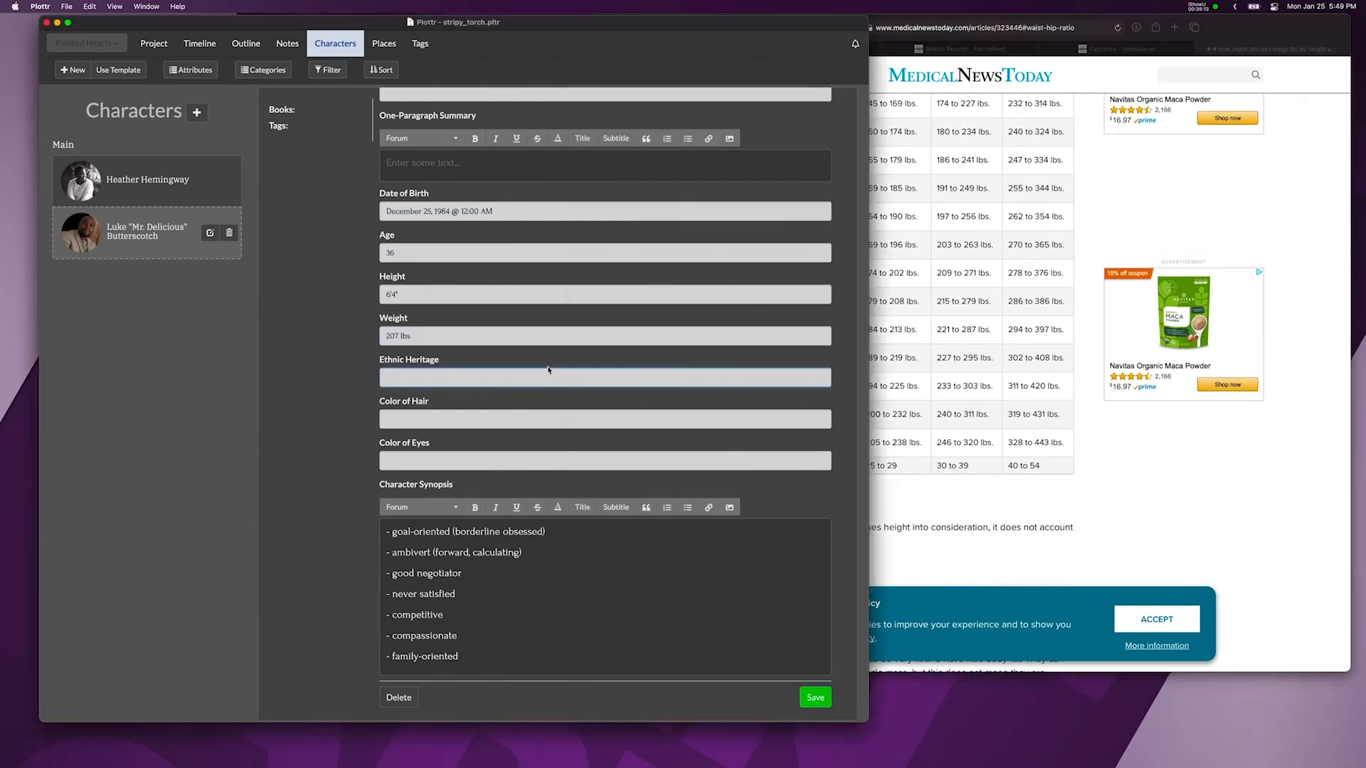
pyautogui.write('Black American')
# Enter Black hair as the second character's hair color and black as the eye color, and save the profile
pyautogui.click(445, 419)
pyautogui.write('Black hair')
pyautogui.click(428, 461)
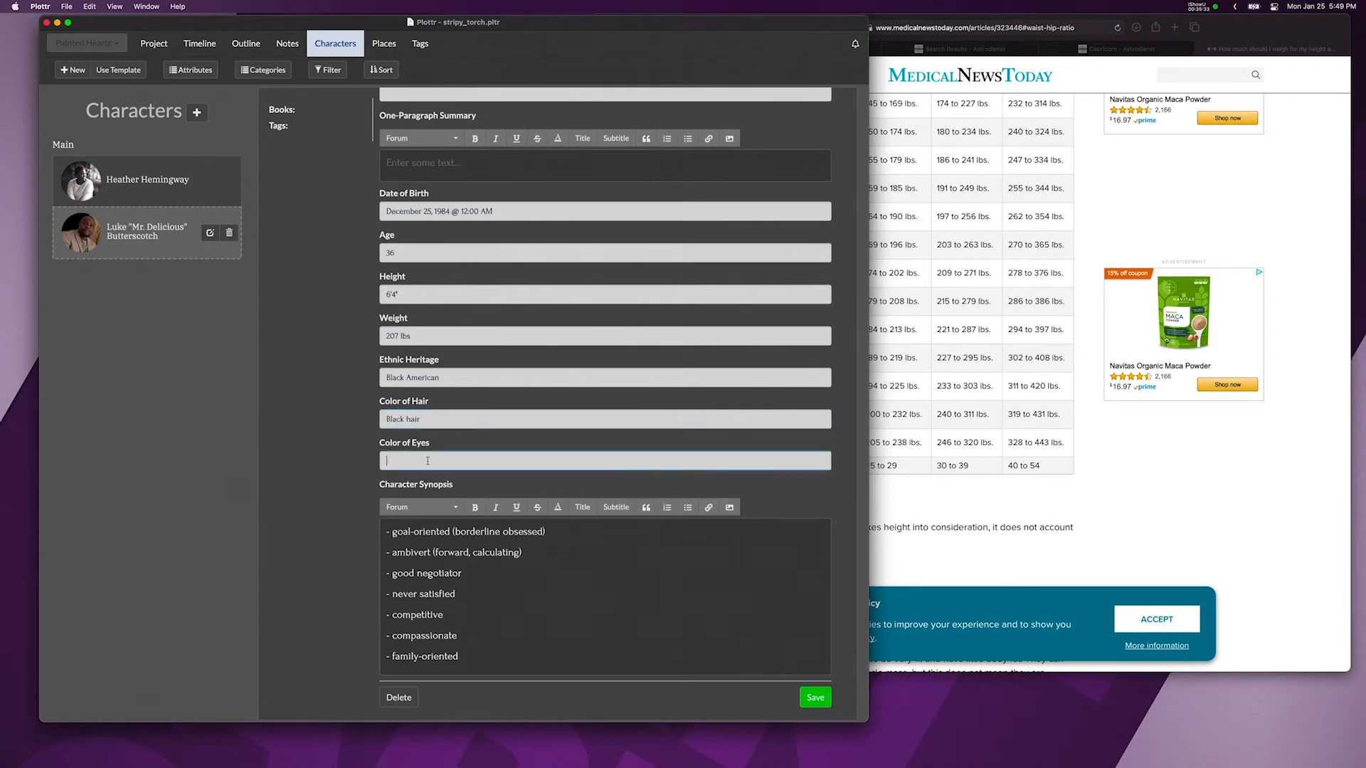
pyautogui.write('black')
pyautogui.click(816, 698)
# Open the first character's profile for editing, go through it to the synopsis and save it
pyautogui.scroll(5, 605, 398)
pyautogui.click(210, 183)
pyautogui.scroll(-10, 605, 427)
pyautogui.click(815, 698)
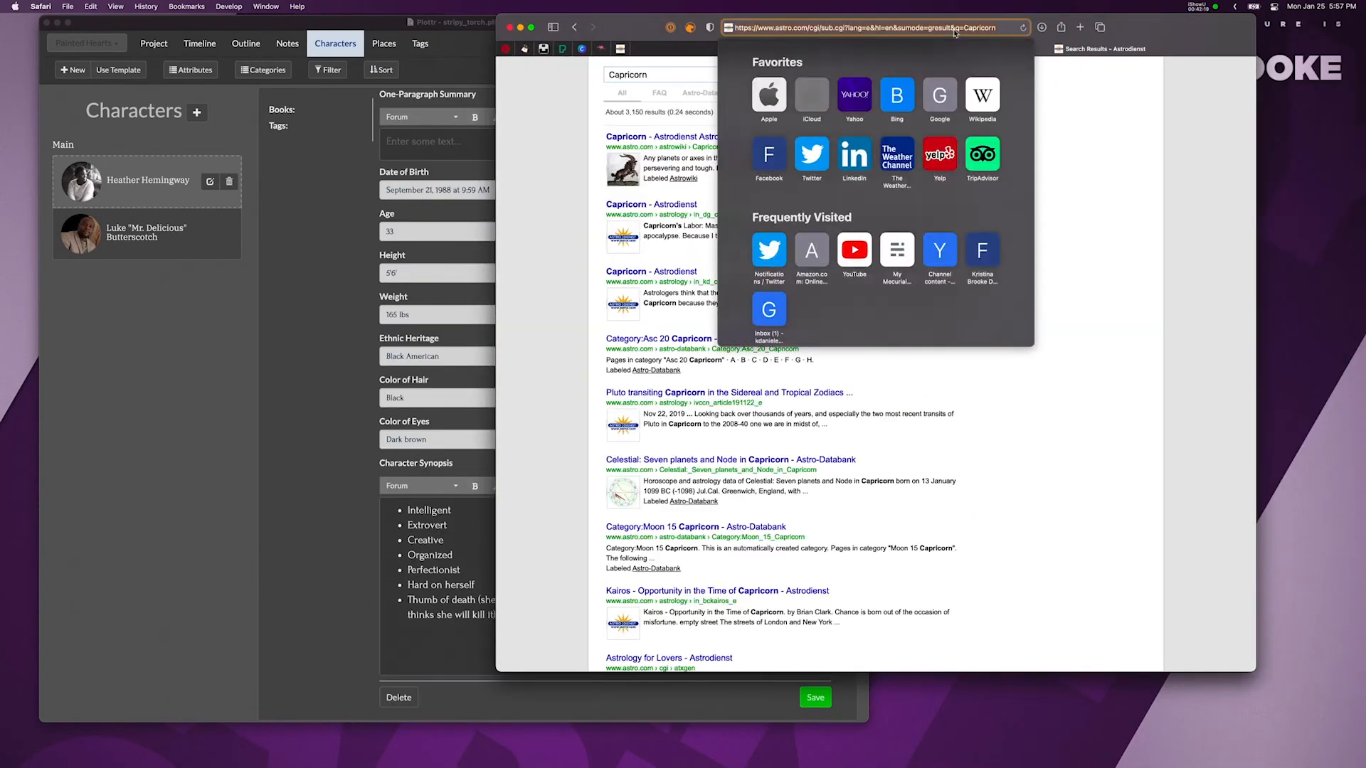
# Search the web for picking a random number between 1 and 4
pyautogui.click(878, 32)
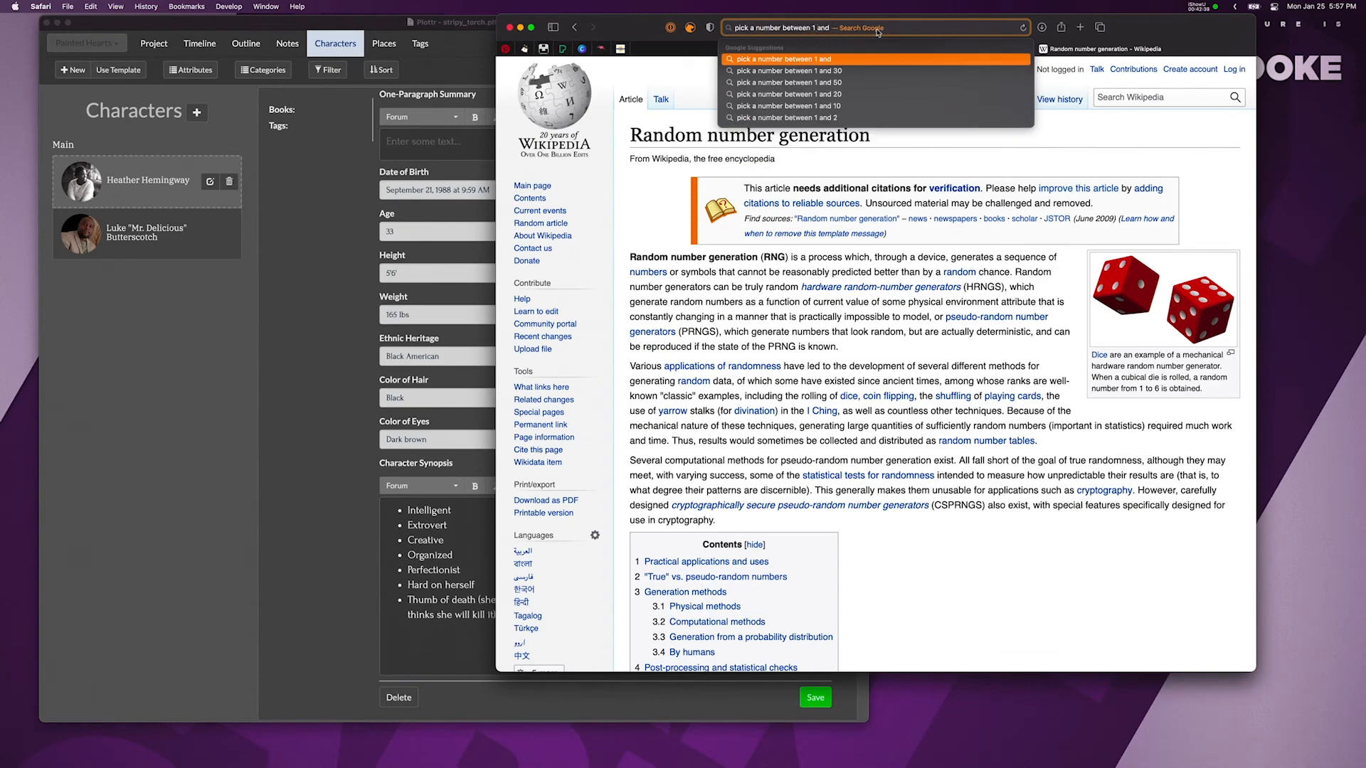
pyautogui.press('Return')
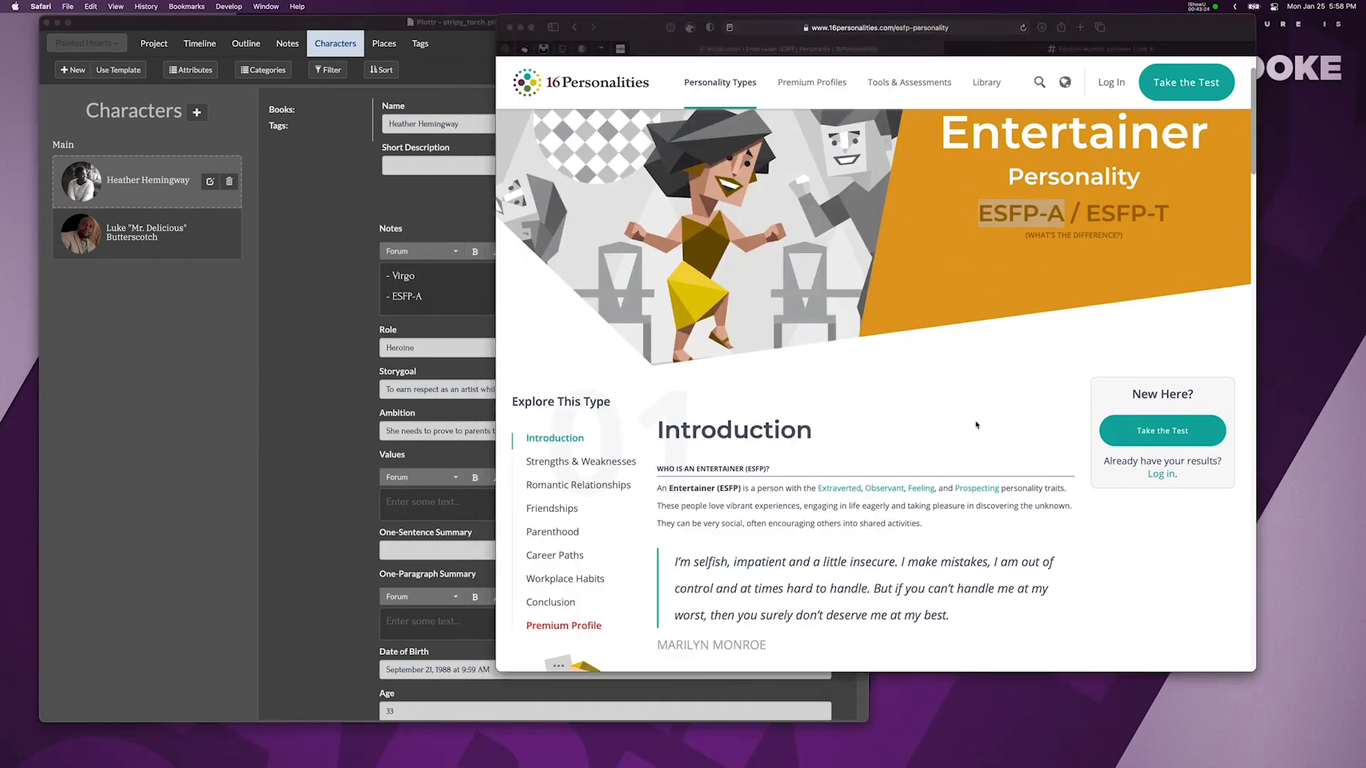
# Copy the Entertainer traits "Extraverted, Observant, Feeling, and Prospecting" from the 16Personalities introduction into an opening parenthesis after ESFP-A in the first character's notes
pyautogui.scroll(-4, 802, 328)
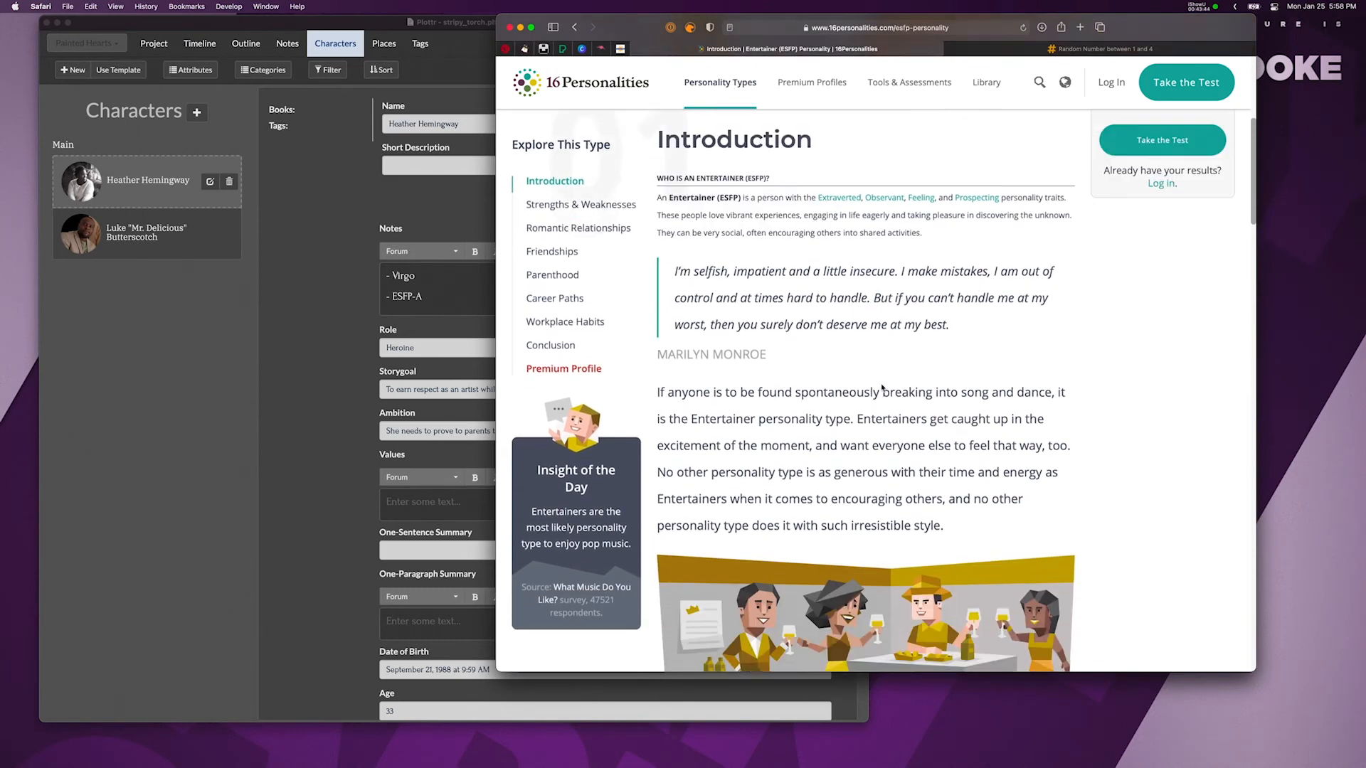
pyautogui.scroll(2, 883, 389)
pyautogui.moveTo(1001, 264); pyautogui.dragTo(861, 263)
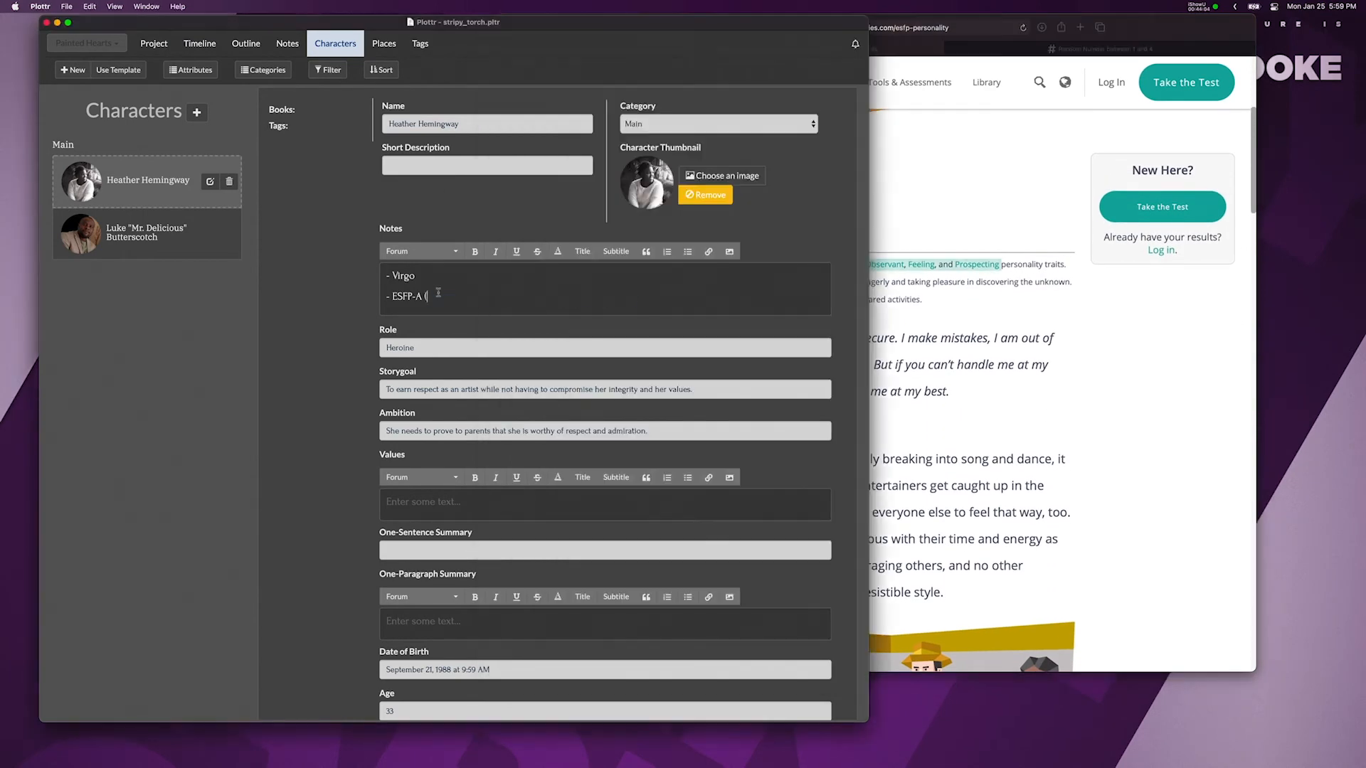
pyautogui.write('(')
pyautogui.write('Extraverted, Observant, Feeling, and Prospecting')
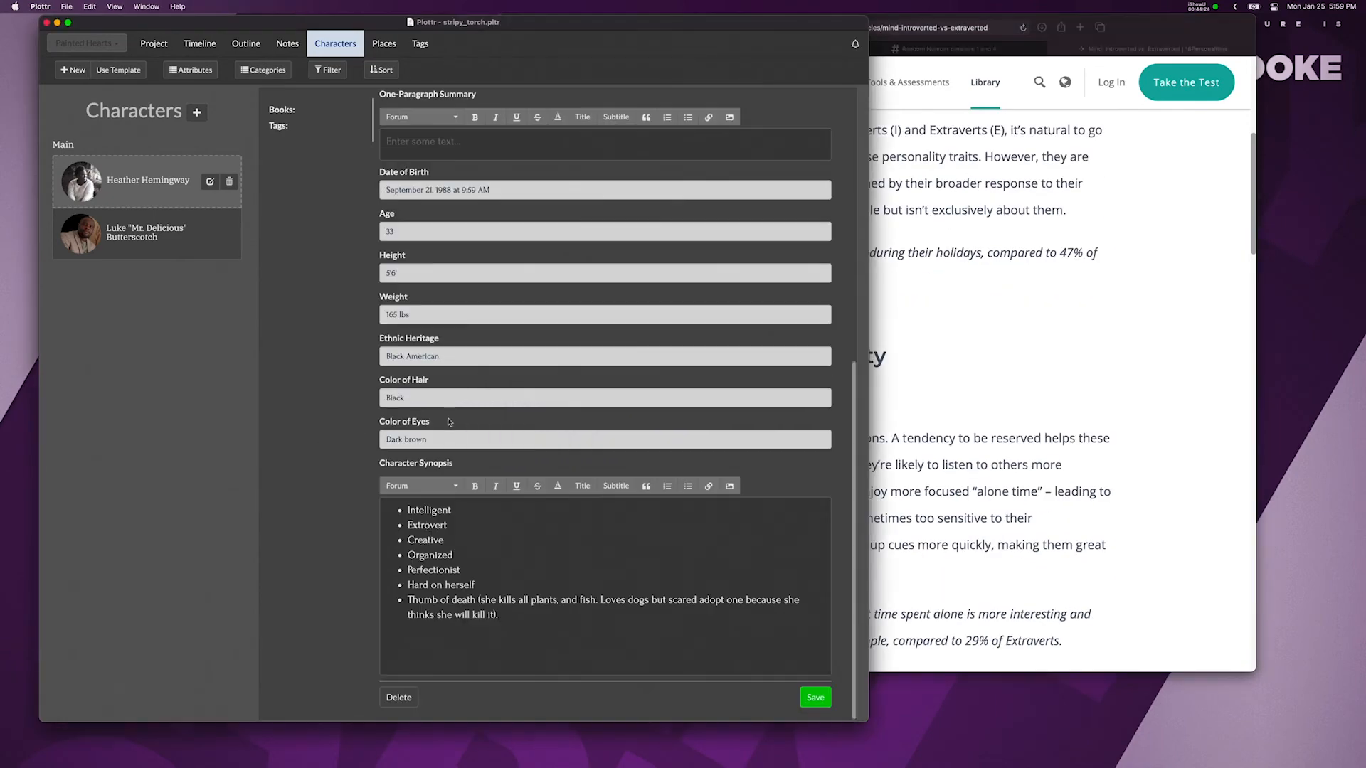
# Read the 16Personalities article on introverted versus extraverted minds, focusing on the Extravert (E) Personality section
pyautogui.scroll(5, 605, 399)
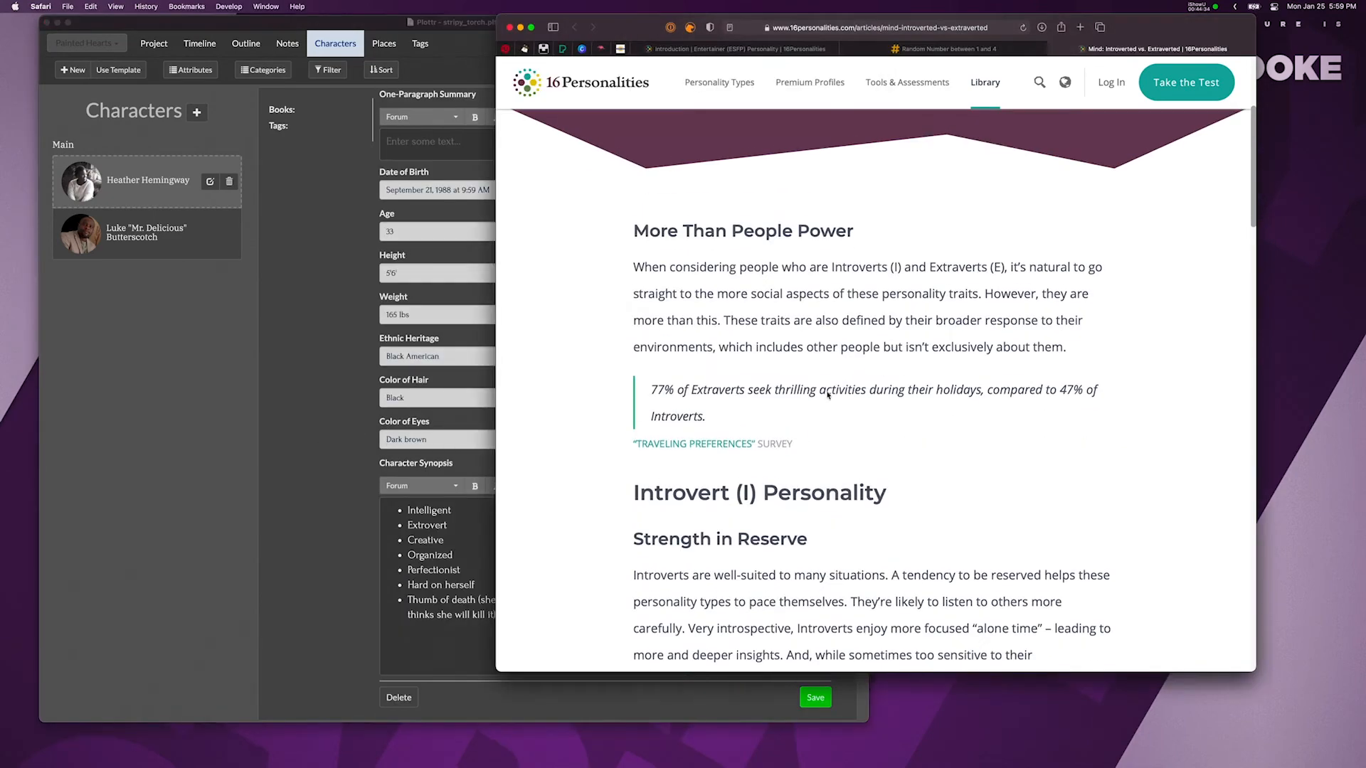
pyautogui.scroll(1, 696, 392)
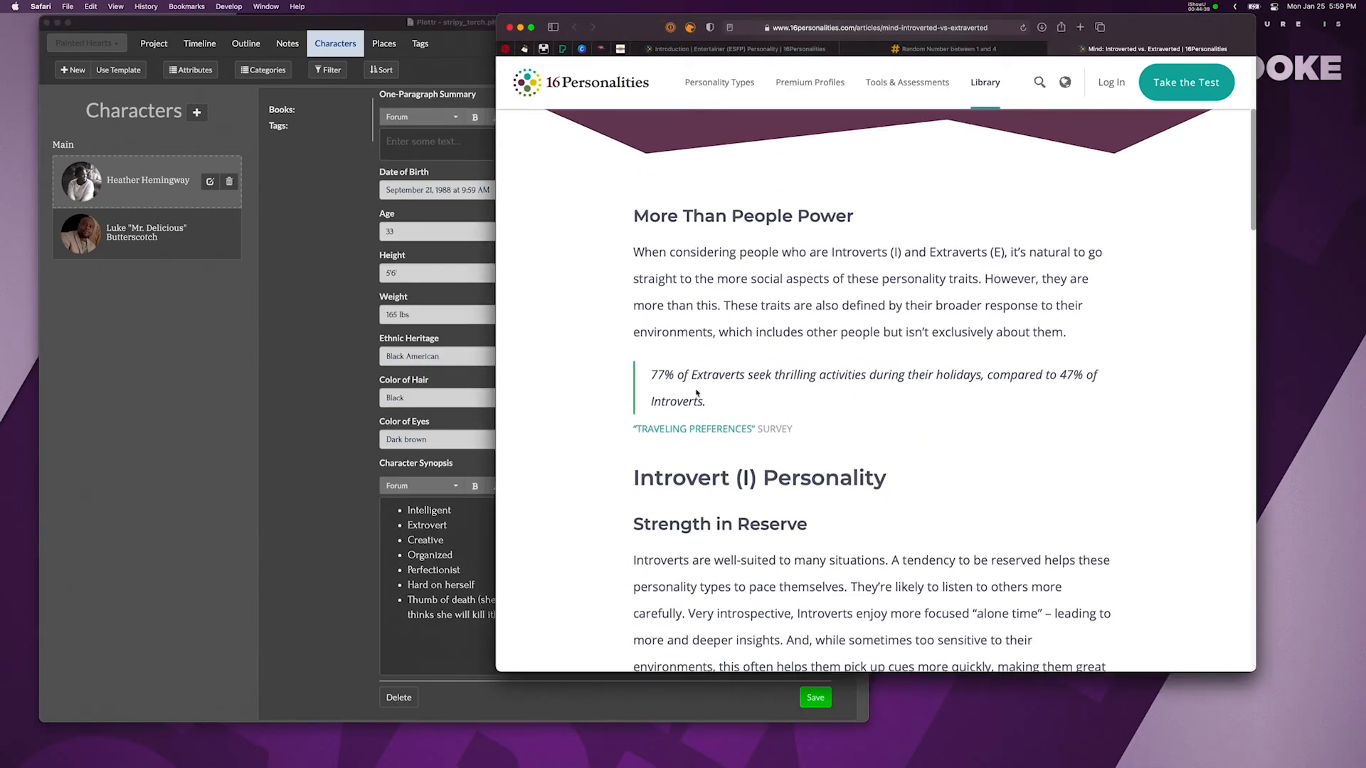
pyautogui.scroll(-5, 865, 383)
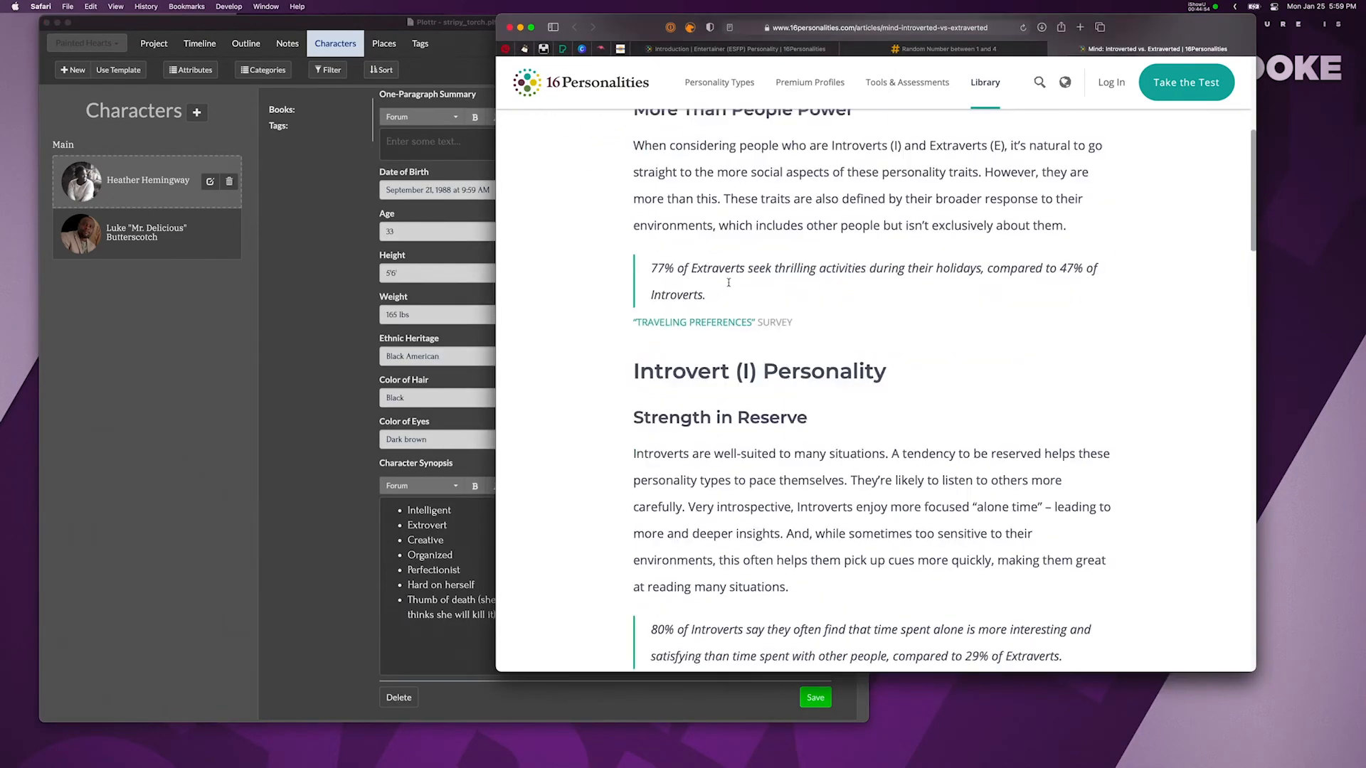
pyautogui.scroll(-10, 975, 370)
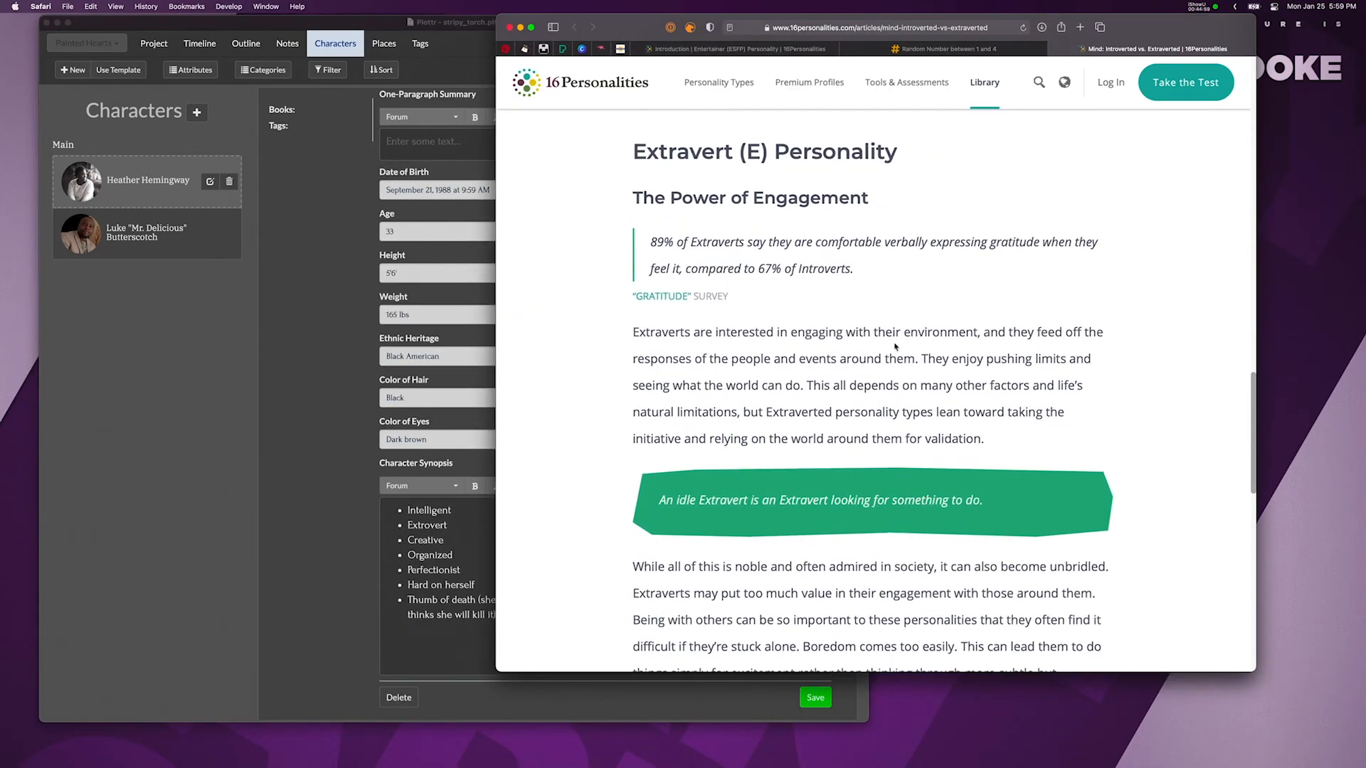
pyautogui.scroll(-1, 989, 384)
pyautogui.scroll(-2, 936, 429)
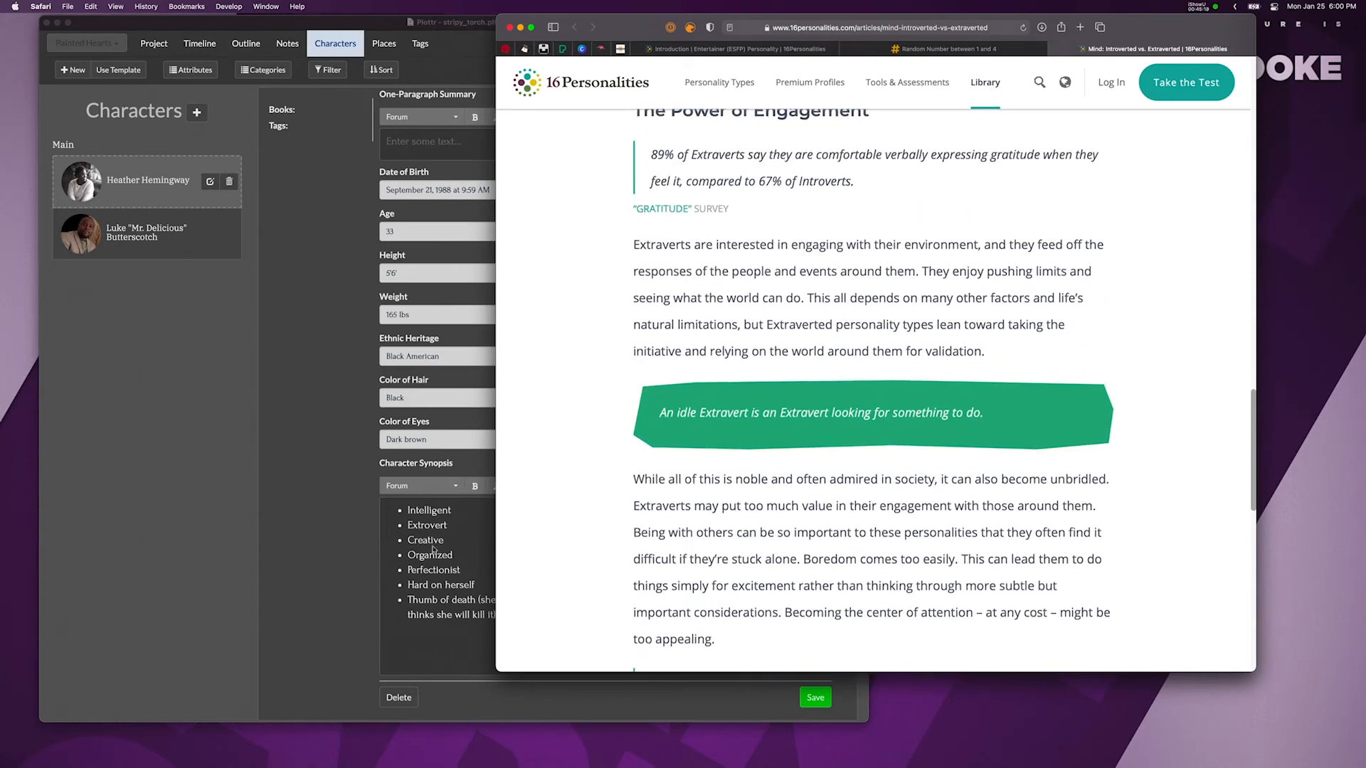
# Insert empty lines above the trait bullets in the first character's synopsis
pyautogui.click(385, 508)
pyautogui.press('Return')
pyautogui.press('Return')
pyautogui.press('Return')
pyautogui.press('Return')
pyautogui.click(385, 508)
# Begin a synopsis paragraph above the bullets with the character's first name and "has a desperate need to be liked and"
pyautogui.write('Heath')
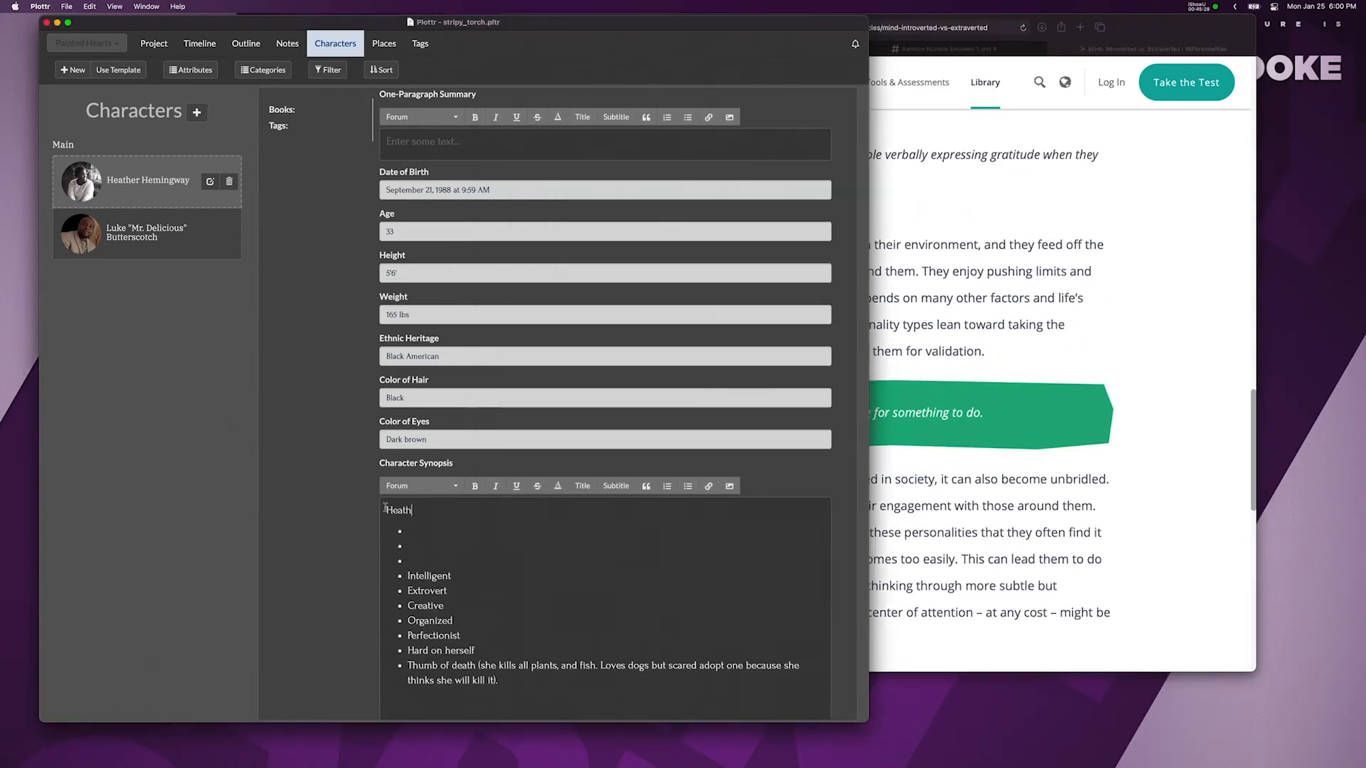
pyautogui.write('er is')
pyautogui.press('BackSpace')
pyautogui.press('BackSpace')
pyautogui.press('BackSpace')
pyautogui.write('has a deperate need to be liked and does not like to rock the')
pyautogui.click(1337, 53)
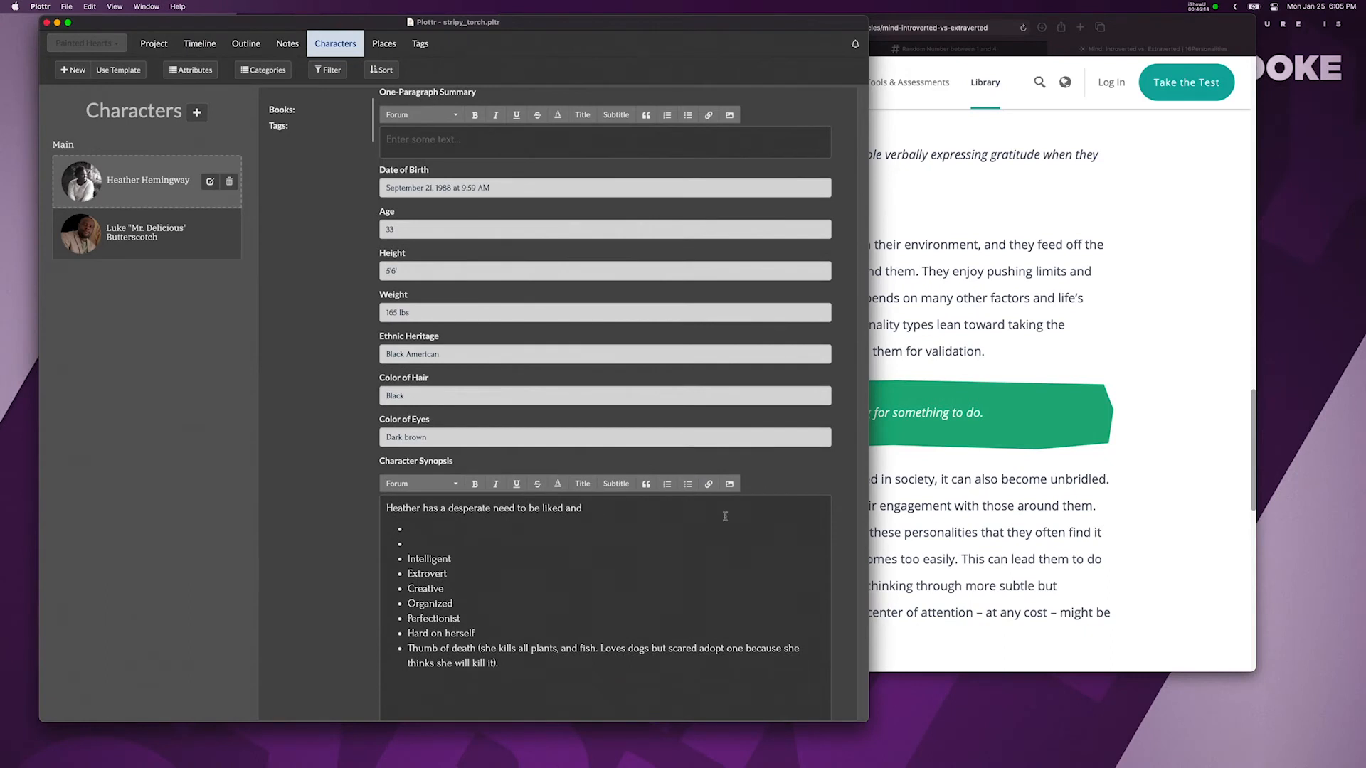
# Add that she attempts to maintain peace even if it means losing a piece of herself, is intelligent, has a passion for reading and enjoys creative arts
pyautogui.write('attempts to maintain peace even if it means losing a piece of herself in the end. She is  ul')
pyautogui.press('BackSpace')
pyautogui.press('BackSpace')
pyautogui.write('intelligent')
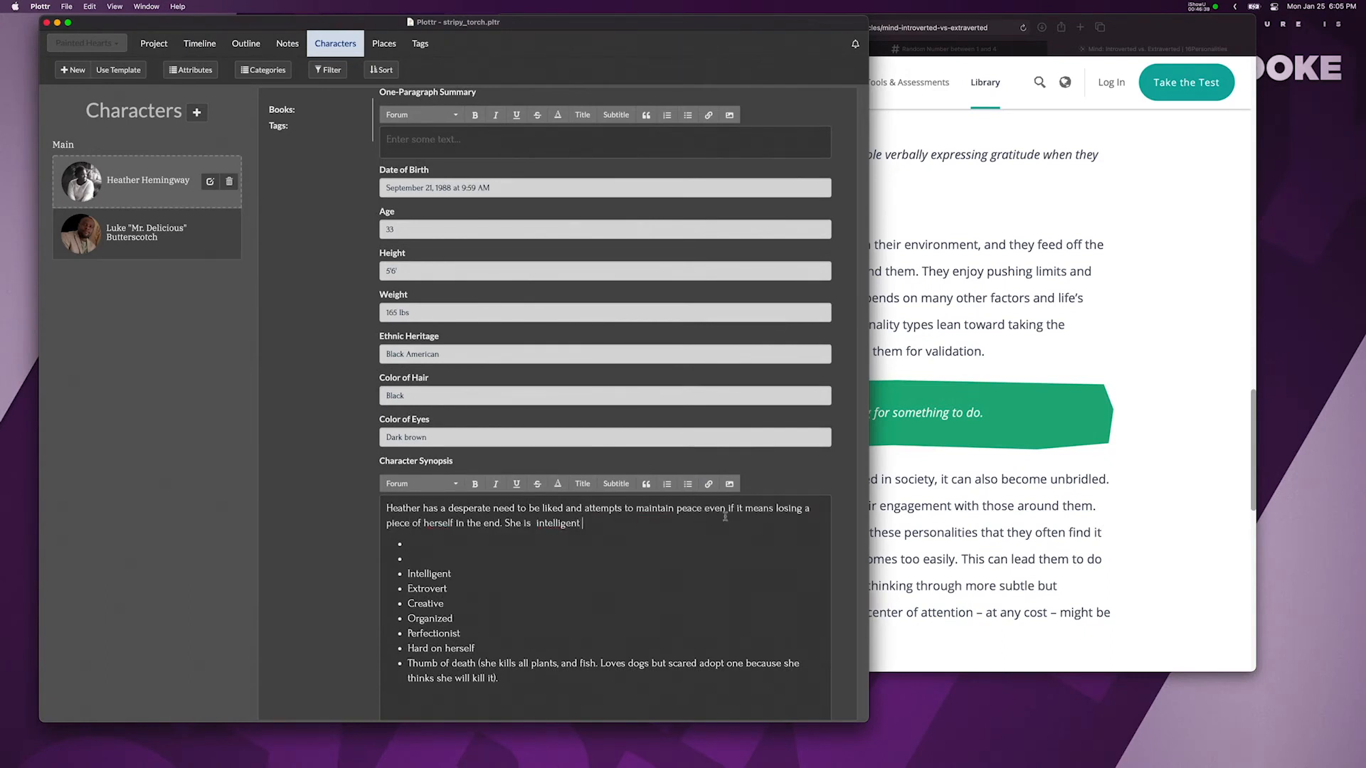
pyautogui.write(', has a passion for reading, and enjoys creative arts of')
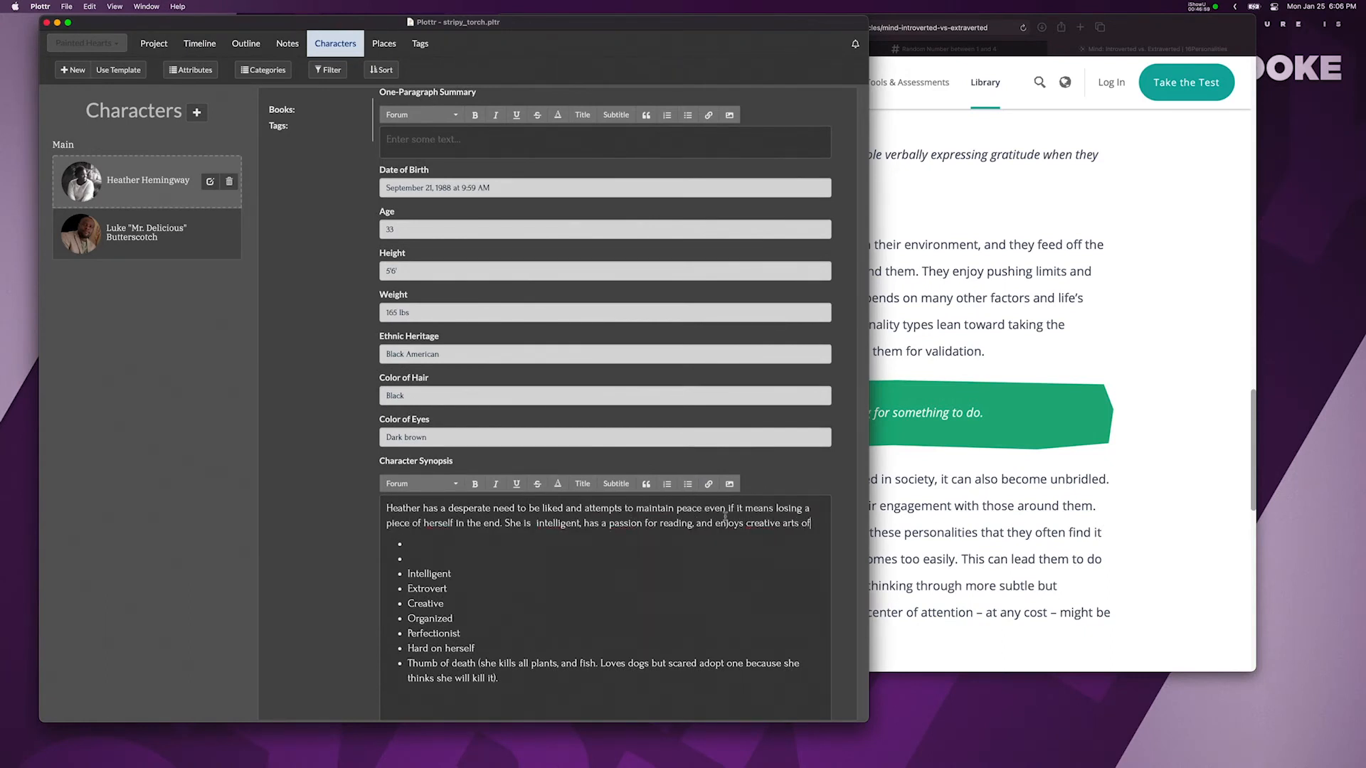
# Continue the synopsis with "most kinds. When not painting or taking pictures, she can be found hanging with her small close-knit group"
pyautogui.write(' most kinds. When not painting or photographing, s')
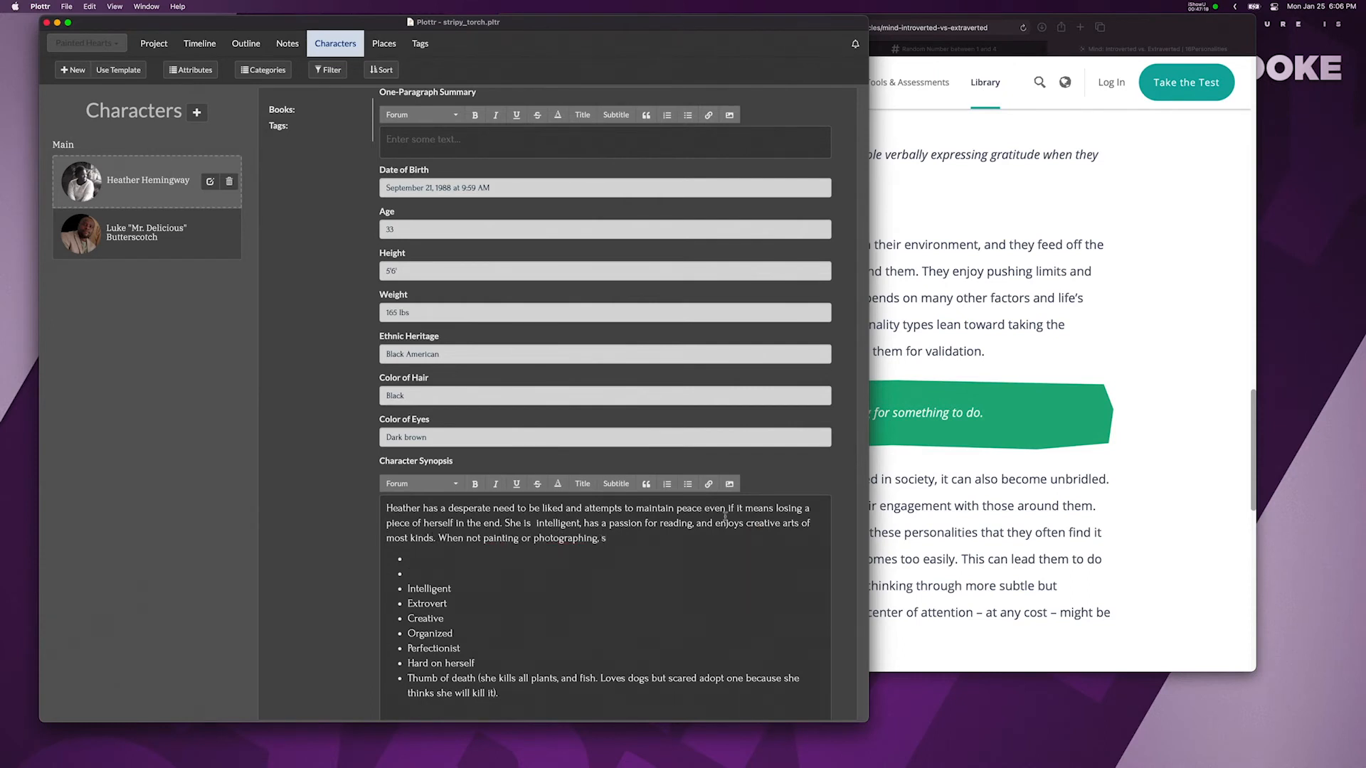
pyautogui.hotkey('alt', 'BackSpace')
pyautogui.hotkey('alt', 'BackSpace')
pyautogui.write('taking pictures, she can be found hanging with her small close-knit gro')
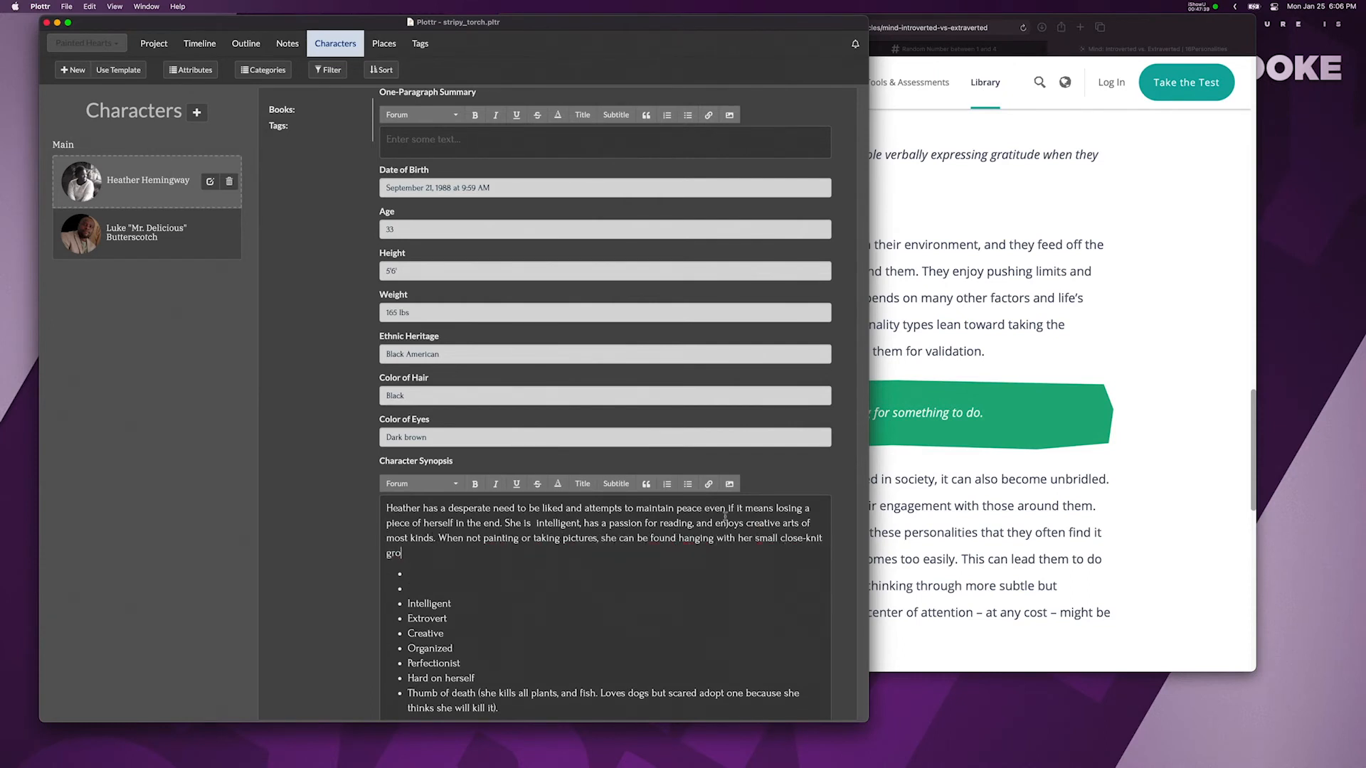
# Complete the paragraph with her friends, crocheting and community help, and that she is kind, very nice, agreeable, never wanting to rock the boat
pyautogui.write('up of friends, knittout in the community. While she is a kind person, she is known for being very nice-')
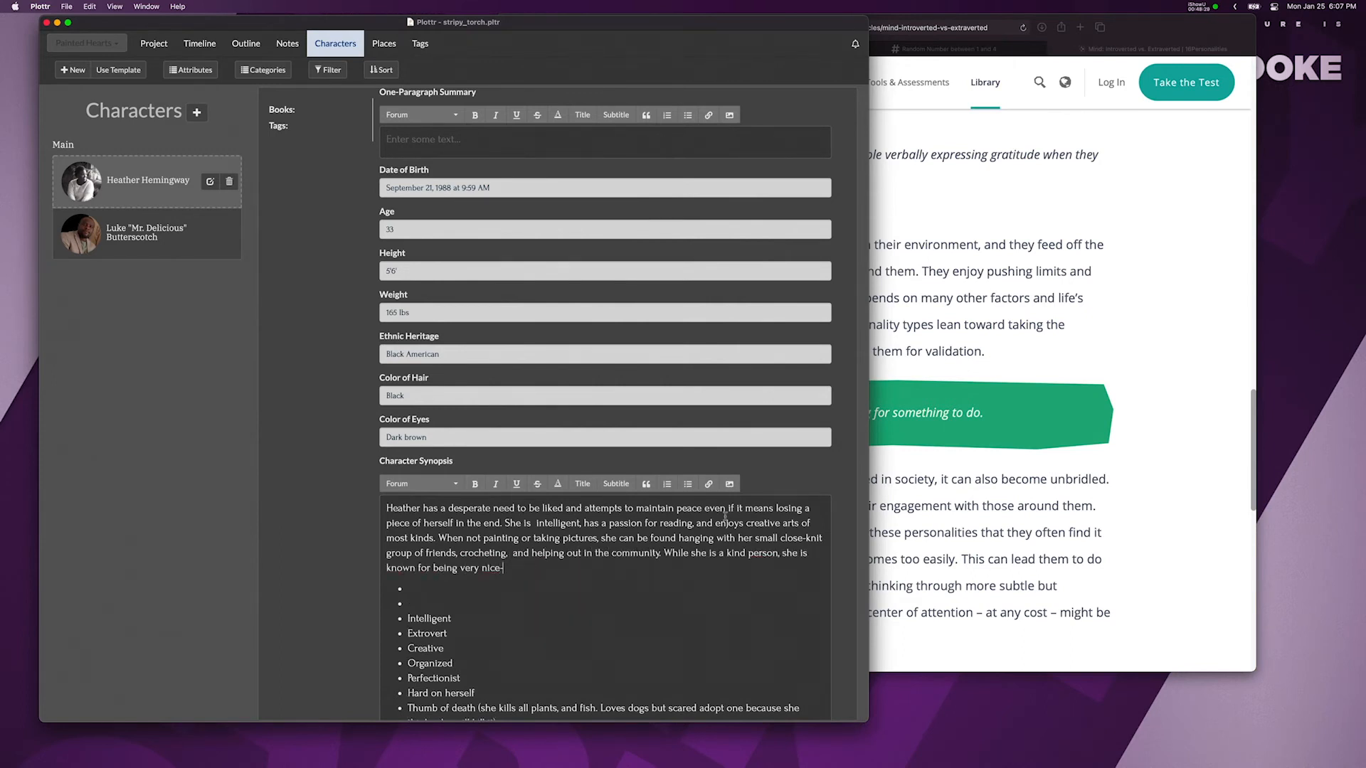
pyautogui.press('BackSpace')
pyautogui.write('in that she is agreeable, never wanting to rock the boat.')
# Start a second synopsis paragraph with the character's first name and "is self-aware but struggles to believe in her own brilliance."
pyautogui.press('Return')
pyautogui.press('Return')
pyautogui.write('Heather is self-aware b')
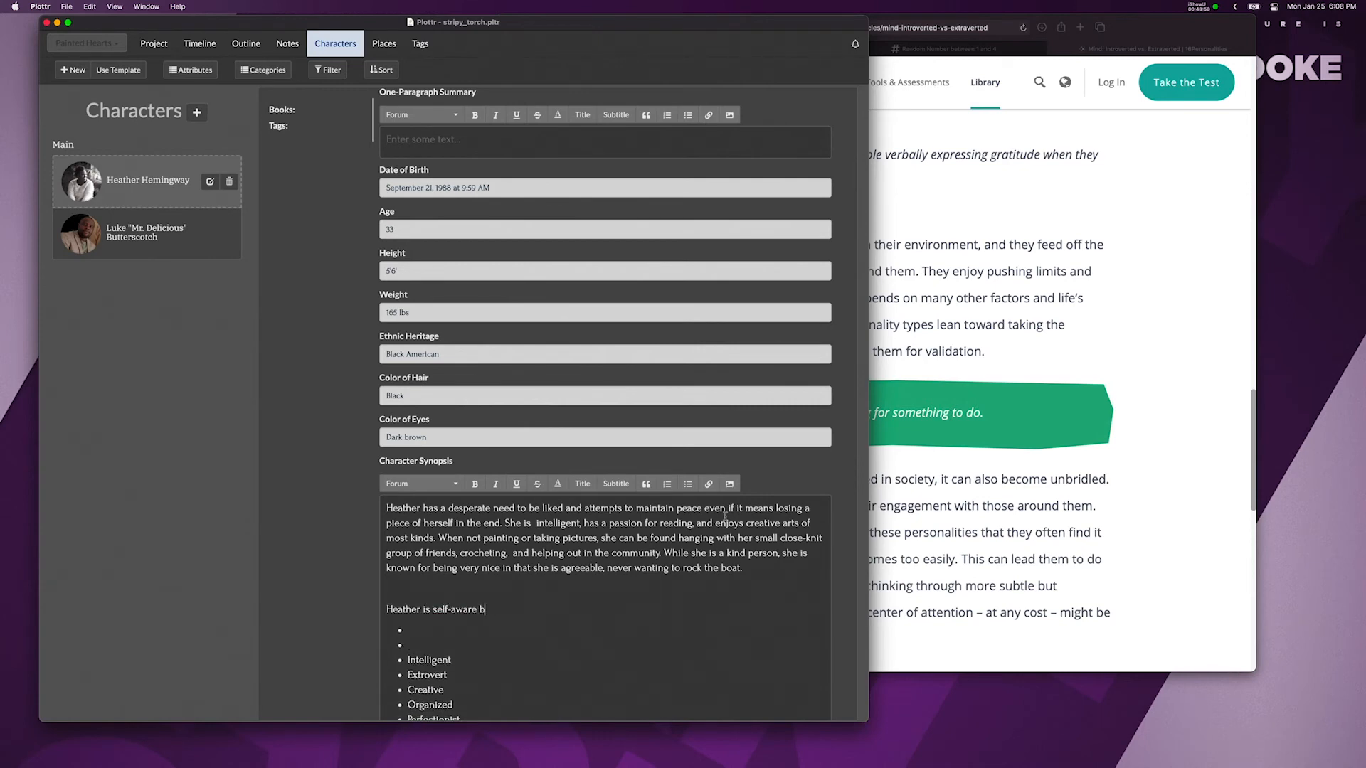
pyautogui.write('ut struggles to believe in her own brilliance. She')
pyautogui.scroll(-2, 723, 526)
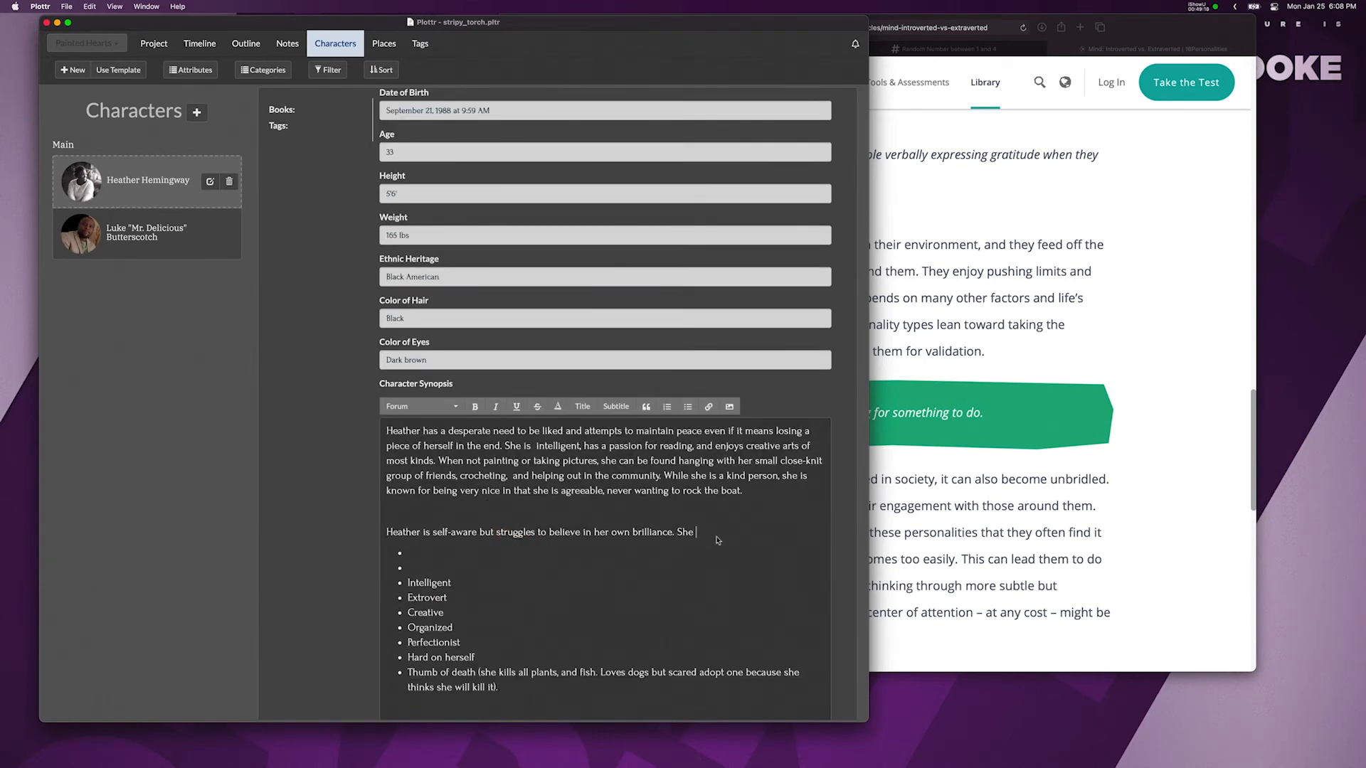
pyautogui.press('BackSpace')
pyautogui.press('BackSpace')
pyautogui.press('BackSpace')
pyautogui.press('BackSpace')
# Write that strict parents reject her choice to forgo Law School for art, she overcompensates, and start "In truth, she was unable to get into Law School because"
pyautogui.write('Raised by very strict parents who dont')
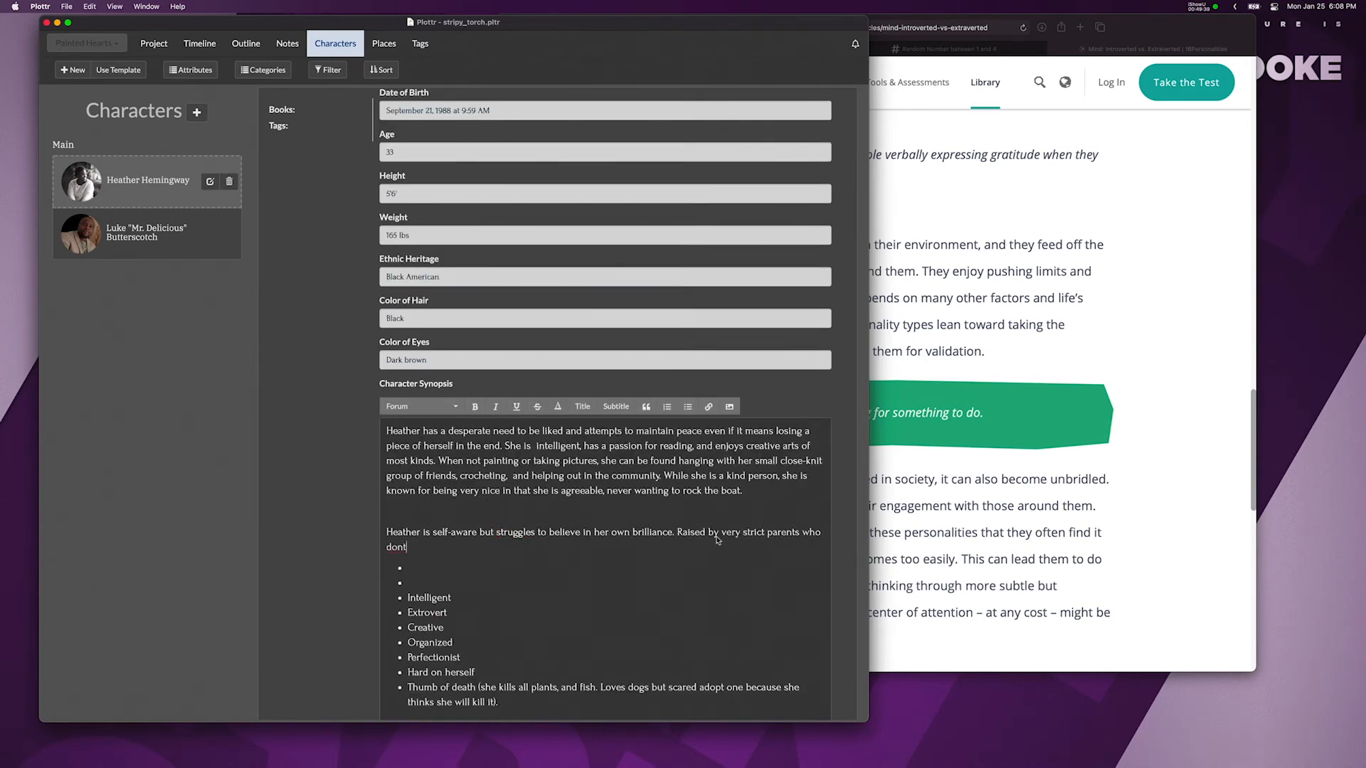
pyautogui.write(' accept her choicesto forgo Law School for art, she tries to over compa')
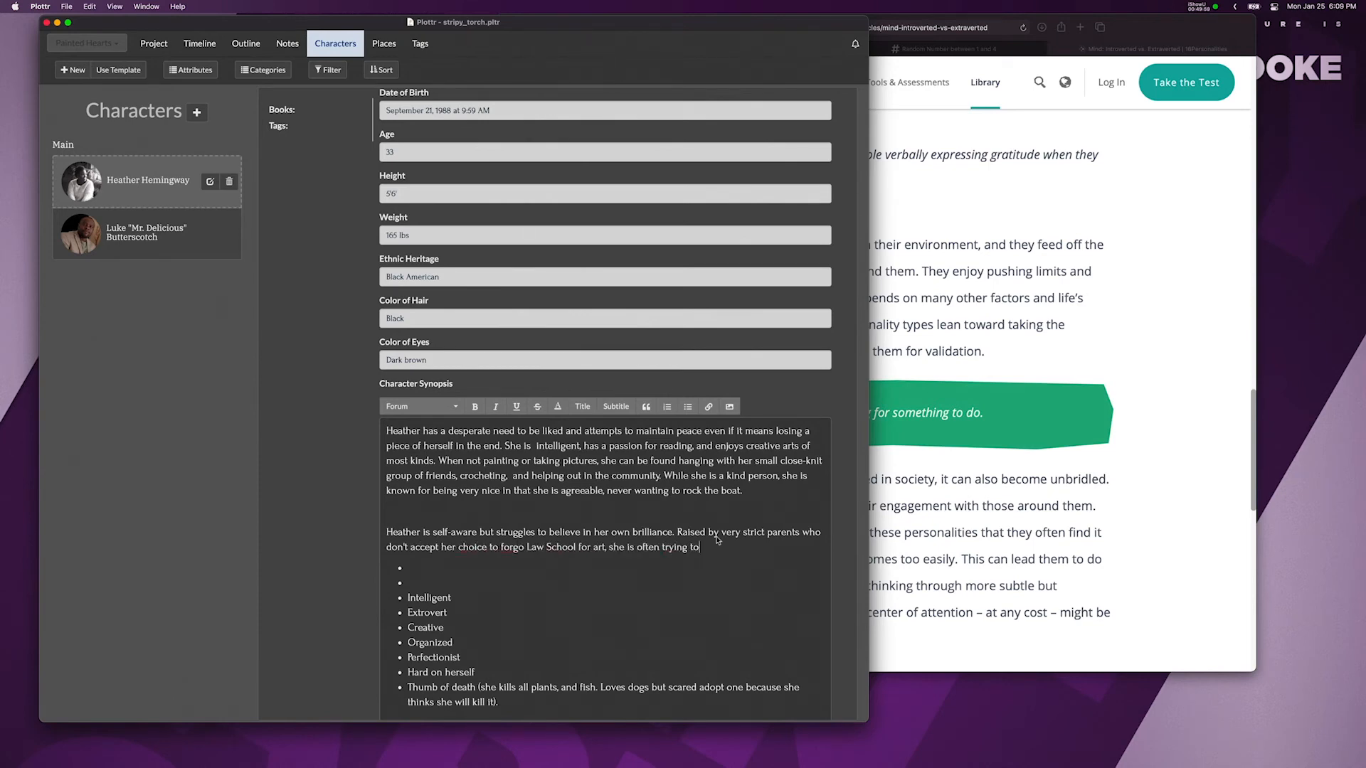
pyautogui.write('nsate for the disappointment she believes she has cau')
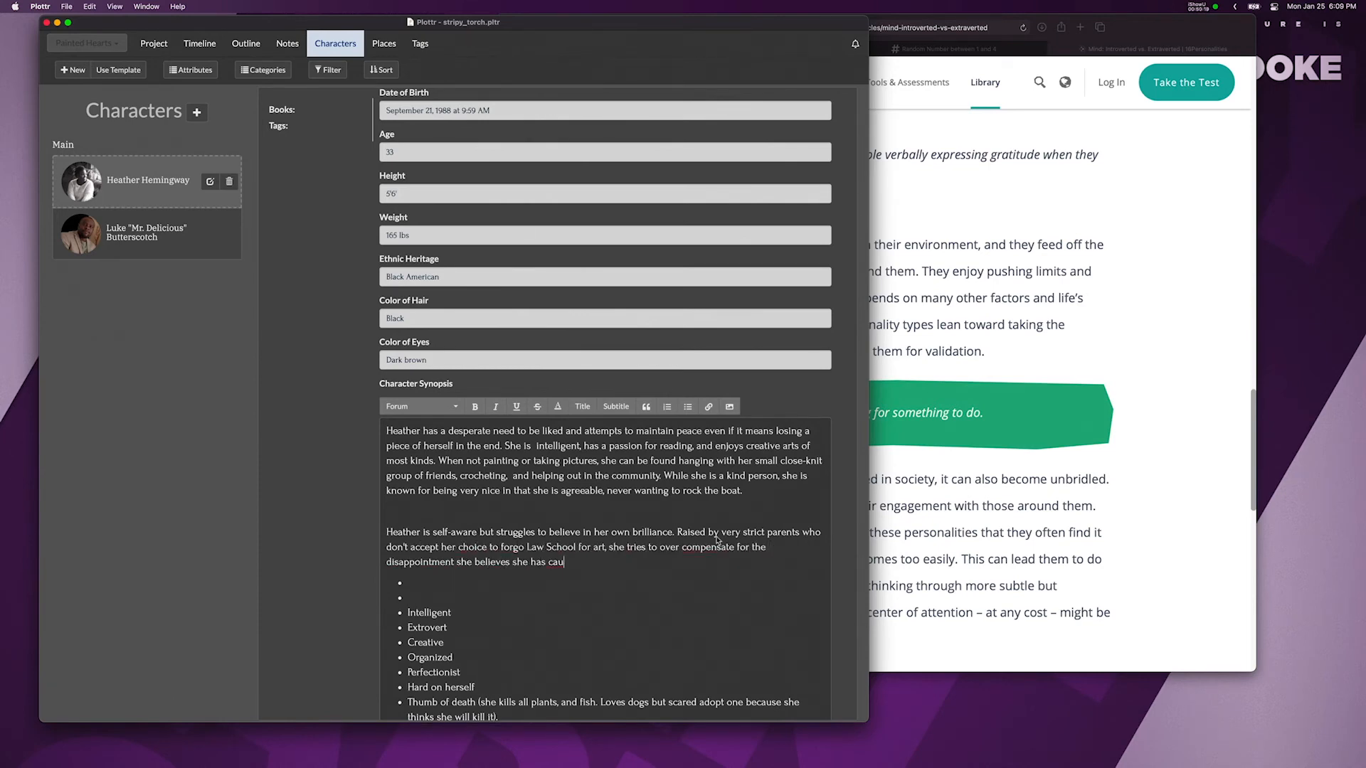
pyautogui.write('sed them. In truth, she was unable to get into Law School because')
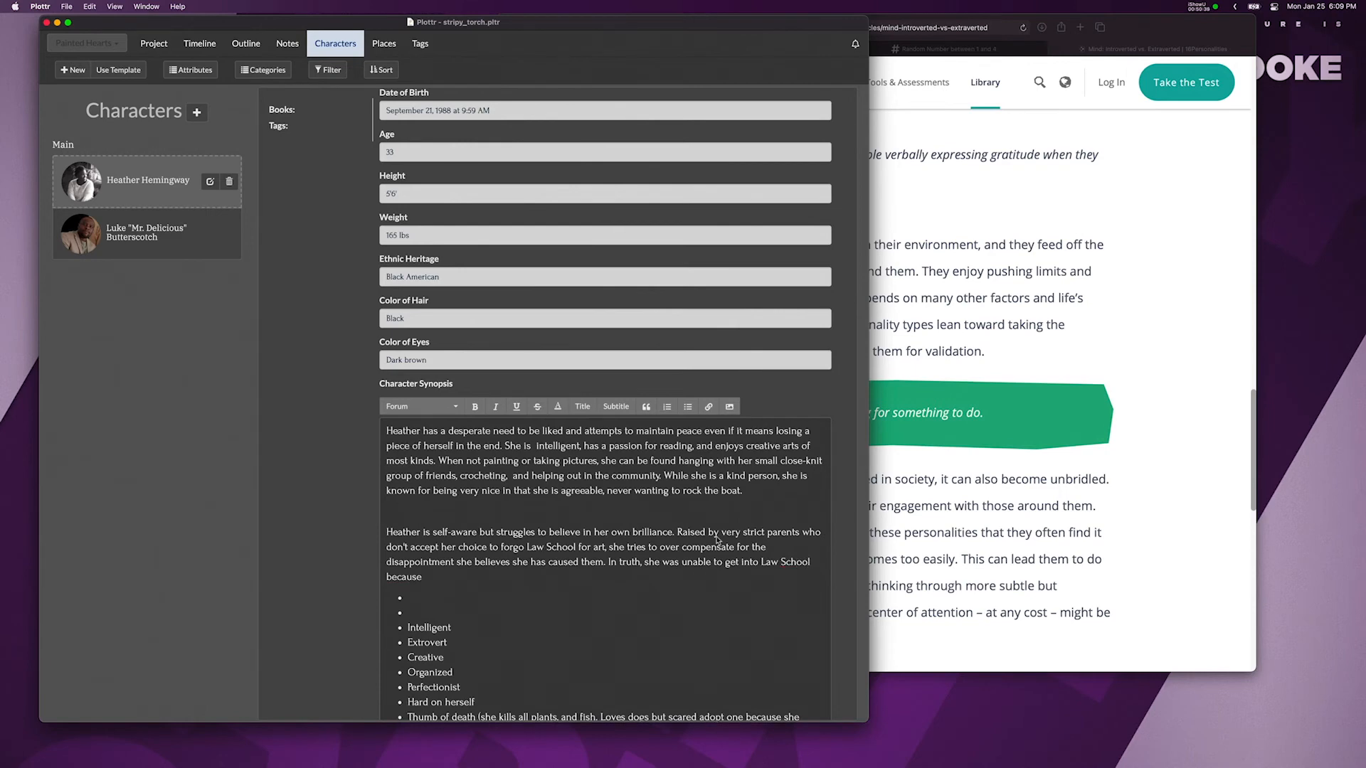
# Replace the unfinished "In truth" sentence with "Severe anxiety, and disordered eating has plagued her since childhood but she", correcting the spelling of plagued
pyautogui.press('BackSpace')
pyautogui.press('BackSpace')
pyautogui.press('BackSpace')
pyautogui.press('BackSpace')
pyautogui.press('BackSpace')
pyautogui.press('BackSpace')
pyautogui.press('BackSpace')
pyautogui.press('BackSpace')
pyautogui.press('BackSpace')
pyautogui.press('BackSpace')
pyautogui.press('BackSpace')
pyautogui.press('BackSpace')
pyautogui.press('BackSpace')
pyautogui.press('BackSpace')
pyautogui.press('BackSpace')
pyautogui.press('BackSpace')
pyautogui.press('BackSpace')
pyautogui.press('BackSpace')
pyautogui.press('BackSpace')
pyautogui.press('BackSpace')
pyautogui.write('Severe anxiety, and disordered eating has plauged her since childhood but she')
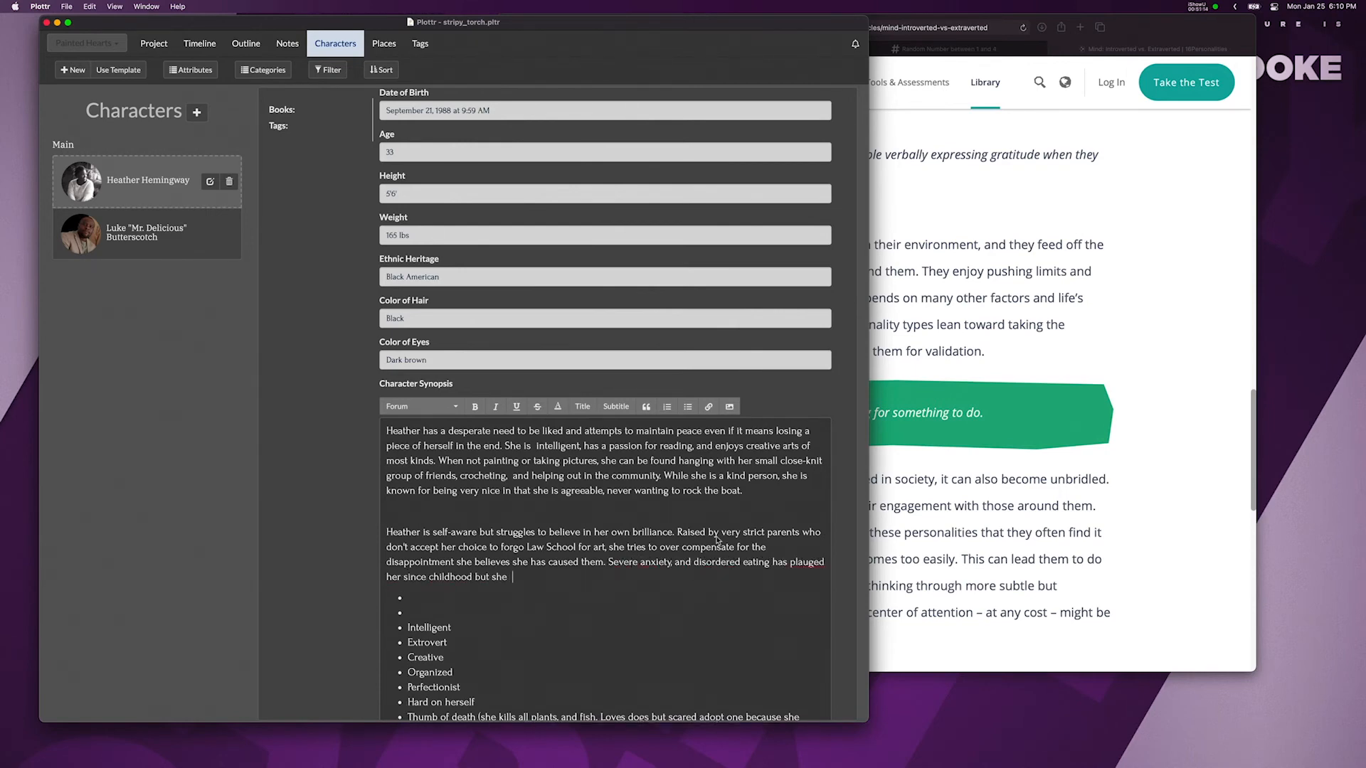
pyautogui.rightClick(793, 560)
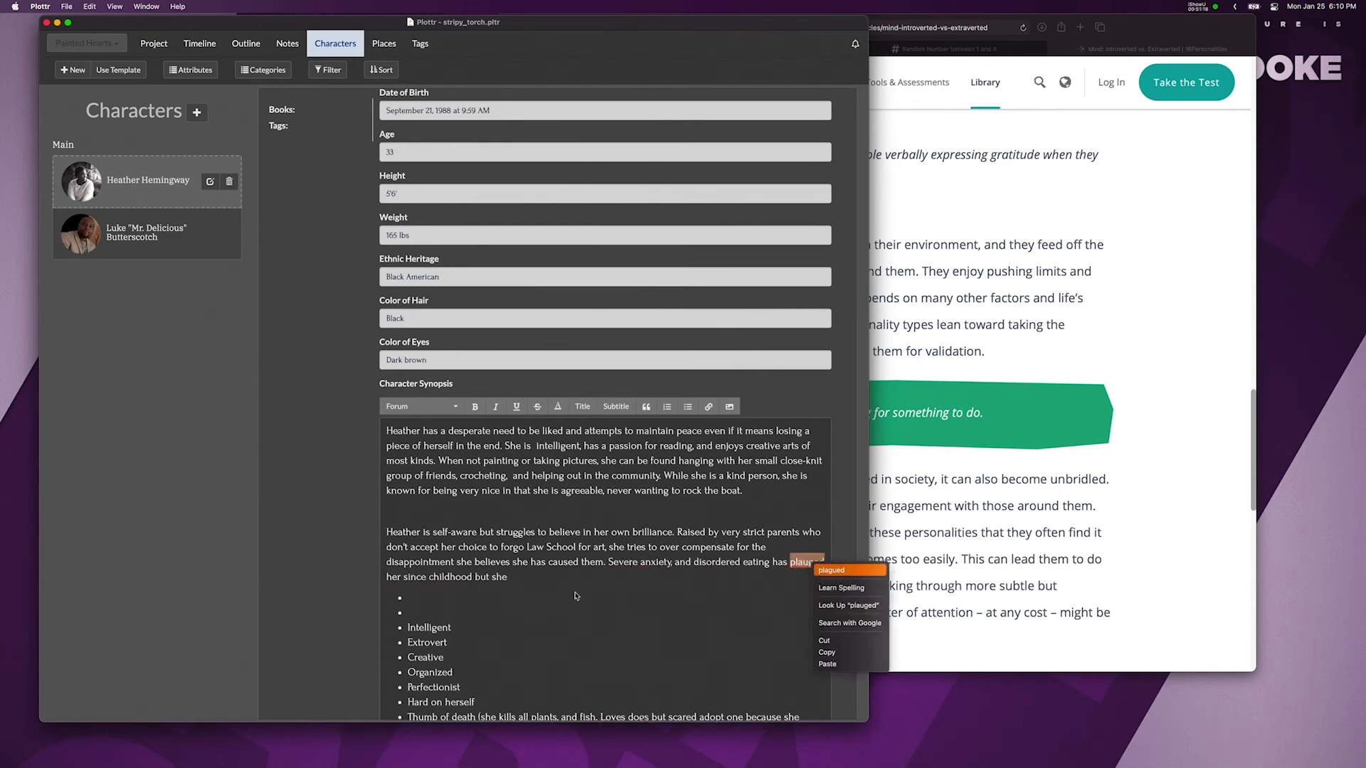
pyautogui.click(818, 567)
# Finish the anxiety sentence with "refuses to admit that these things have caused issues."
pyautogui.write('refuses to admit that these things have causes')
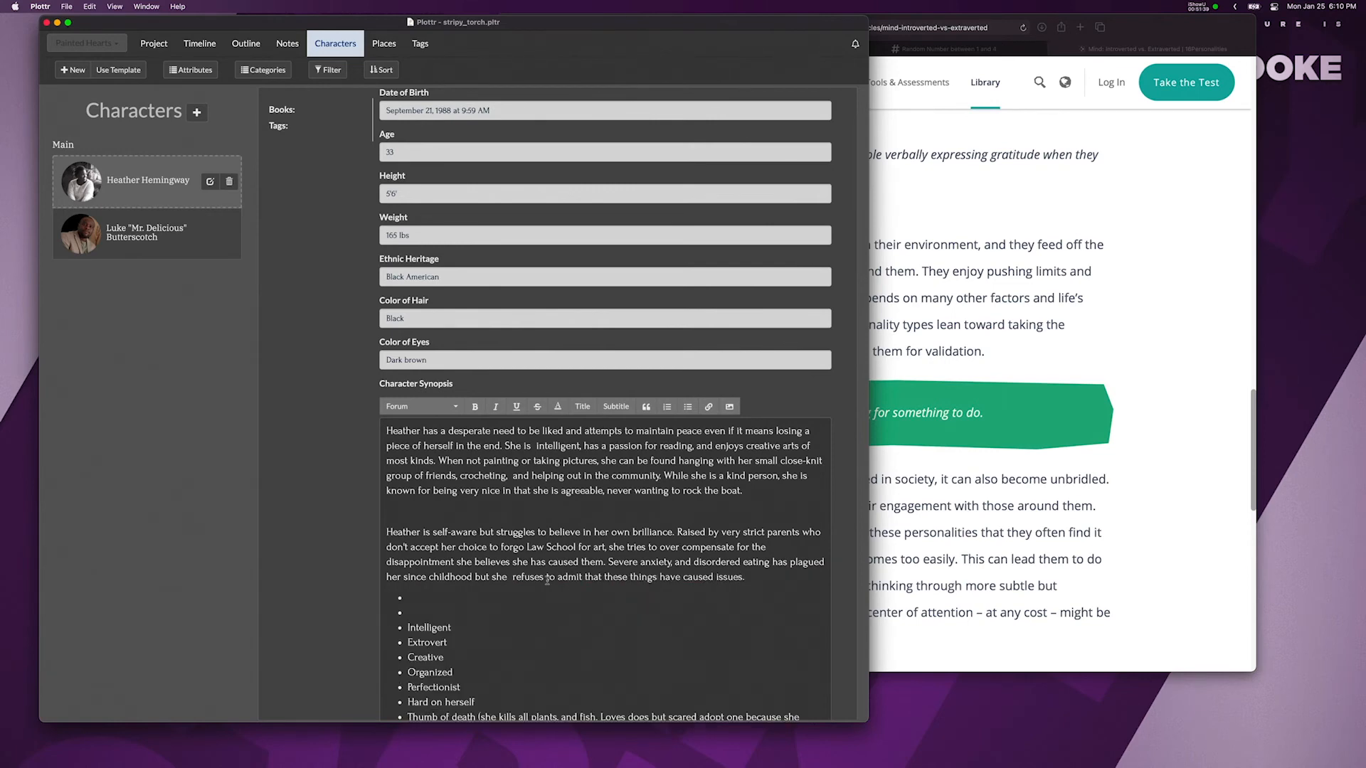
pyautogui.press('BackSpace')
pyautogui.press('BackSpace')
pyautogui.write('d issues.')
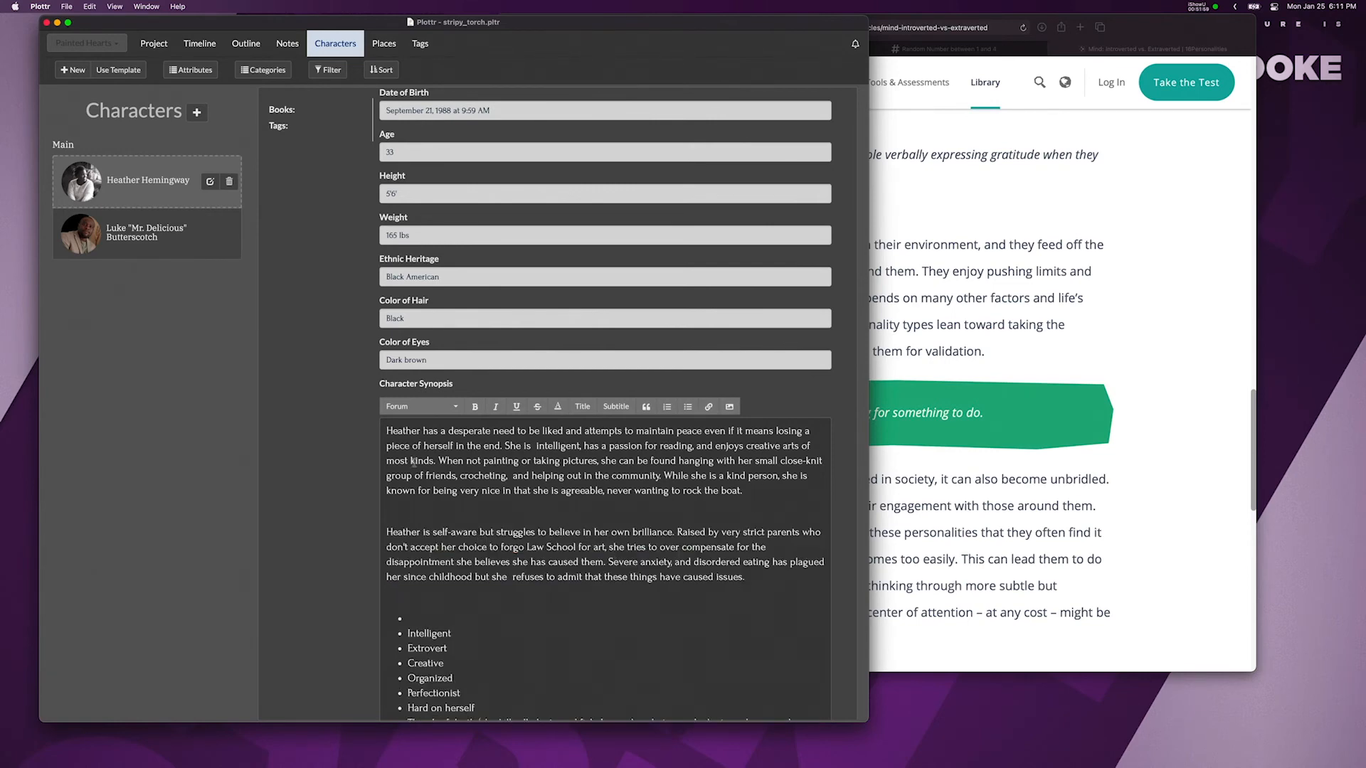
# Revise the synopsis's kind-person sentence to end "she is also very nice, a trait that causes her to never wanting to rock the boat."
pyautogui.click(433, 461)
pyautogui.press('BackSpace')
pyautogui.write('also')
pyautogui.moveTo(458, 491); pyautogui.dragTo(554, 489)
pyautogui.press('BackSpace')
pyautogui.press('BackSpace')
pyautogui.write(', a trait that causes her to')
# Merge the two synopsis paragraphs, revising the wording to "self-aware to an extent, but struggles" and "don't accept her choices"
pyautogui.click(386, 532)
pyautogui.press('BackSpace')
pyautogui.press('BackSpace')
pyautogui.press('BackSpace')
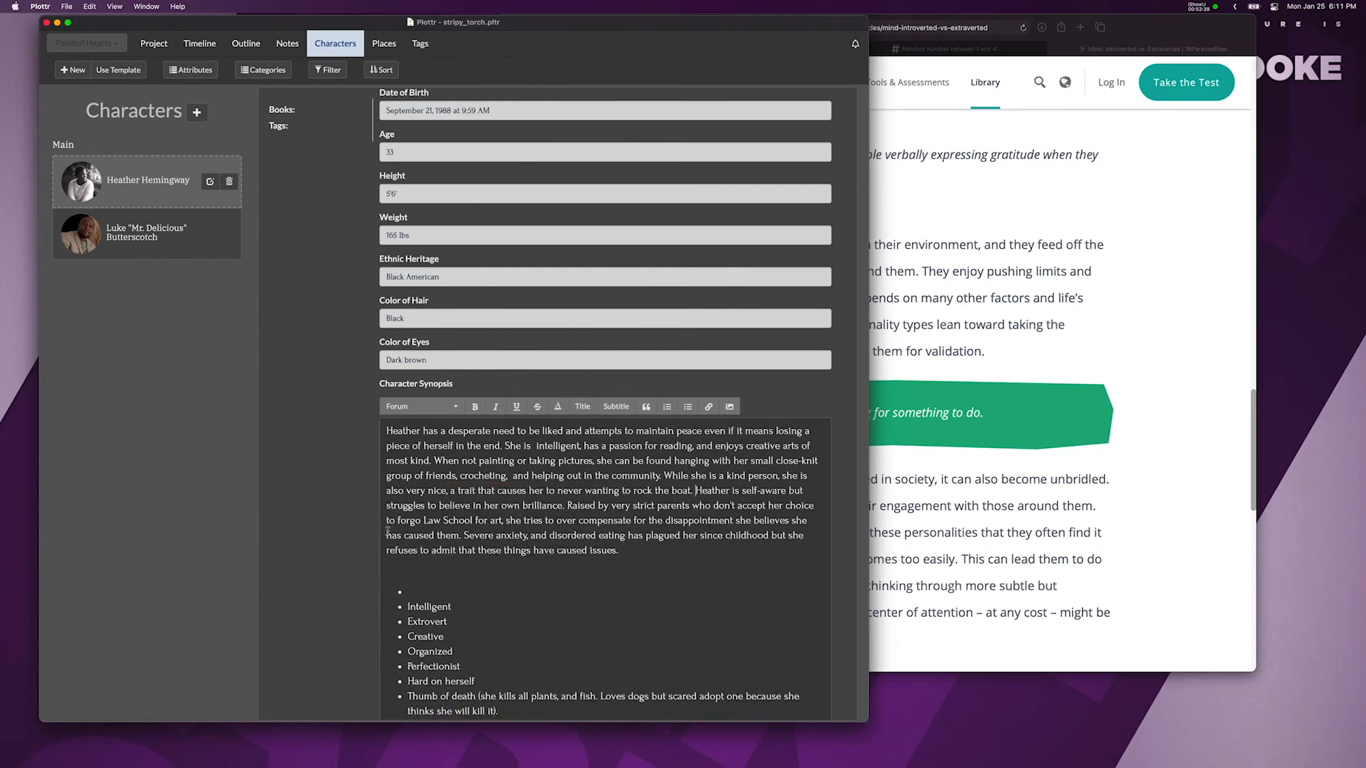
pyautogui.moveTo(433, 520); pyautogui.dragTo(550, 521)
pyautogui.write('s')
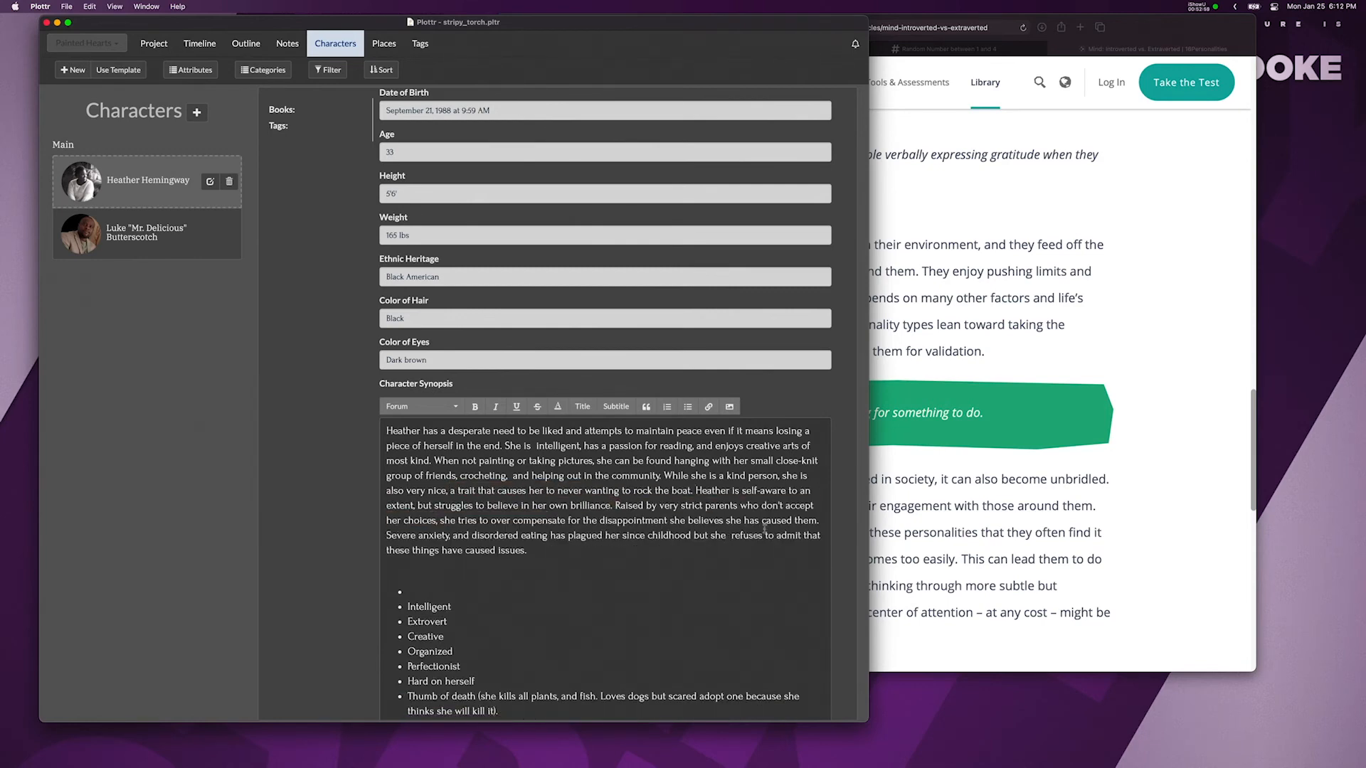
# Reword the disappointment clause to "she believes she is always causing them" and remove the extra space before "refuses"
pyautogui.moveTo(760, 523); pyautogui.dragTo(743, 522)
pyautogui.write('is always')
pyautogui.click(815, 522)
pyautogui.press('BackSpace')
pyautogui.press('BackSpace')
pyautogui.write('ing')
pyautogui.click(755, 535)
pyautogui.press('BackSpace')
# Extend the synopsis ending with "in her life" and a sentence about feeling unworthy of love and living through friends and siblings, and save
pyautogui.click(597, 550)
pyautogui.press('BackSpace')
pyautogui.write('in')
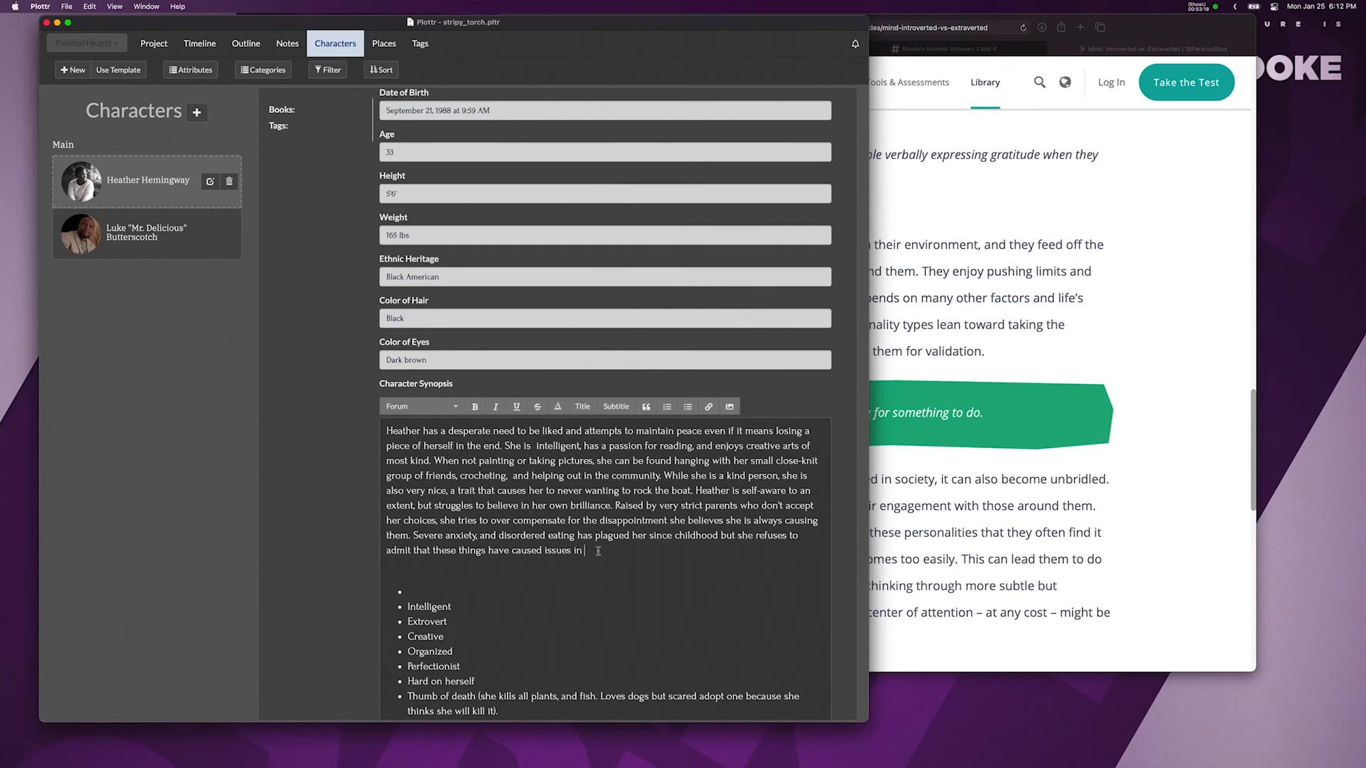
pyautogui.write(' her life. Believing that she is unworthy of love, she has resigned herself to liv')
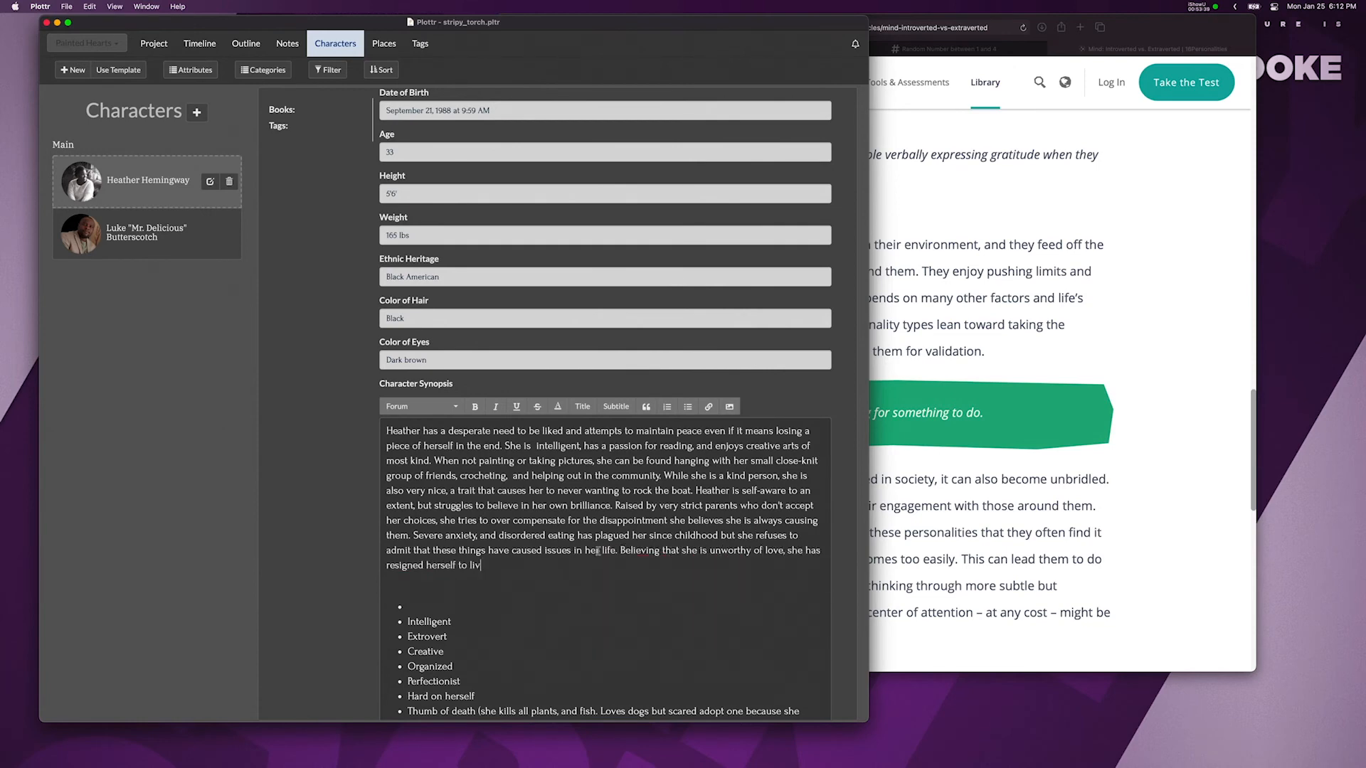
pyautogui.write('ing alone and experiencing life through the lives of the characters in books.')
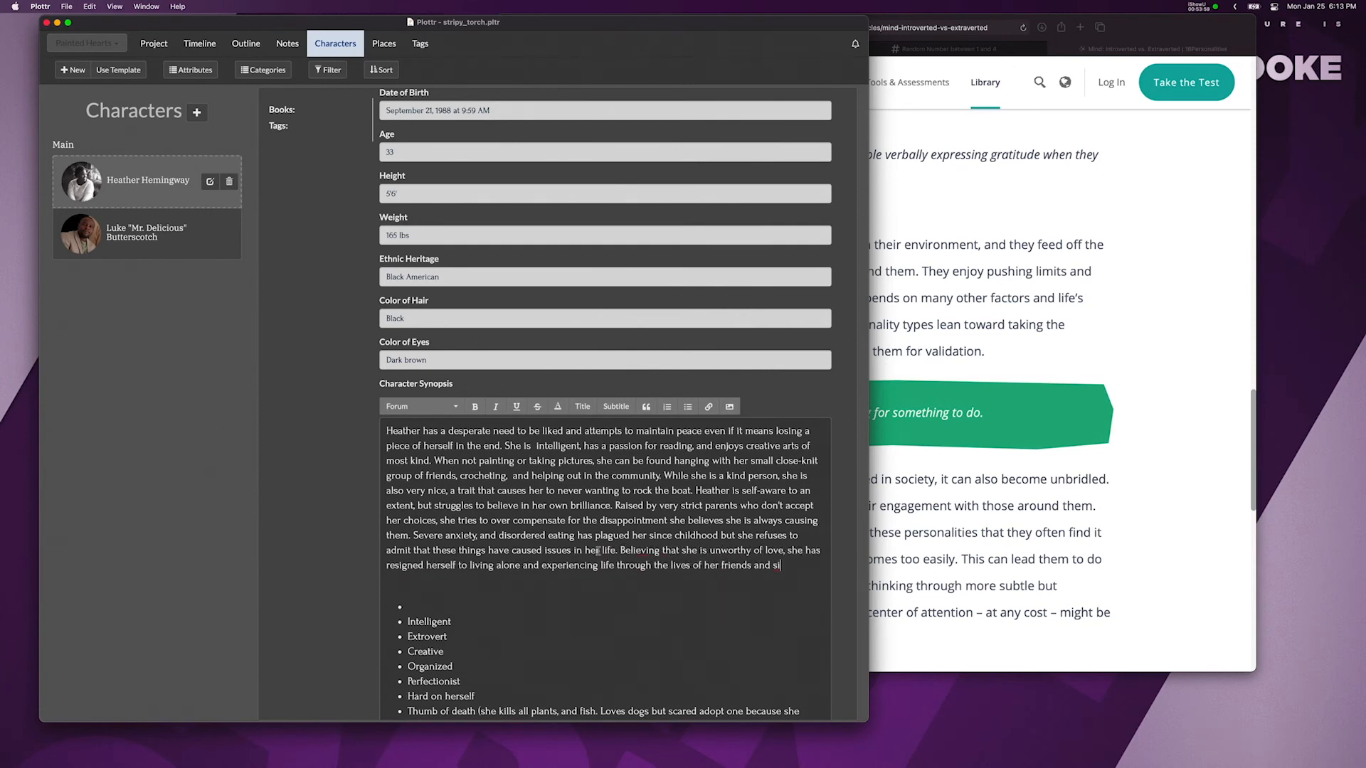
pyautogui.scroll(-5, 598, 551)
pyautogui.click(815, 704)
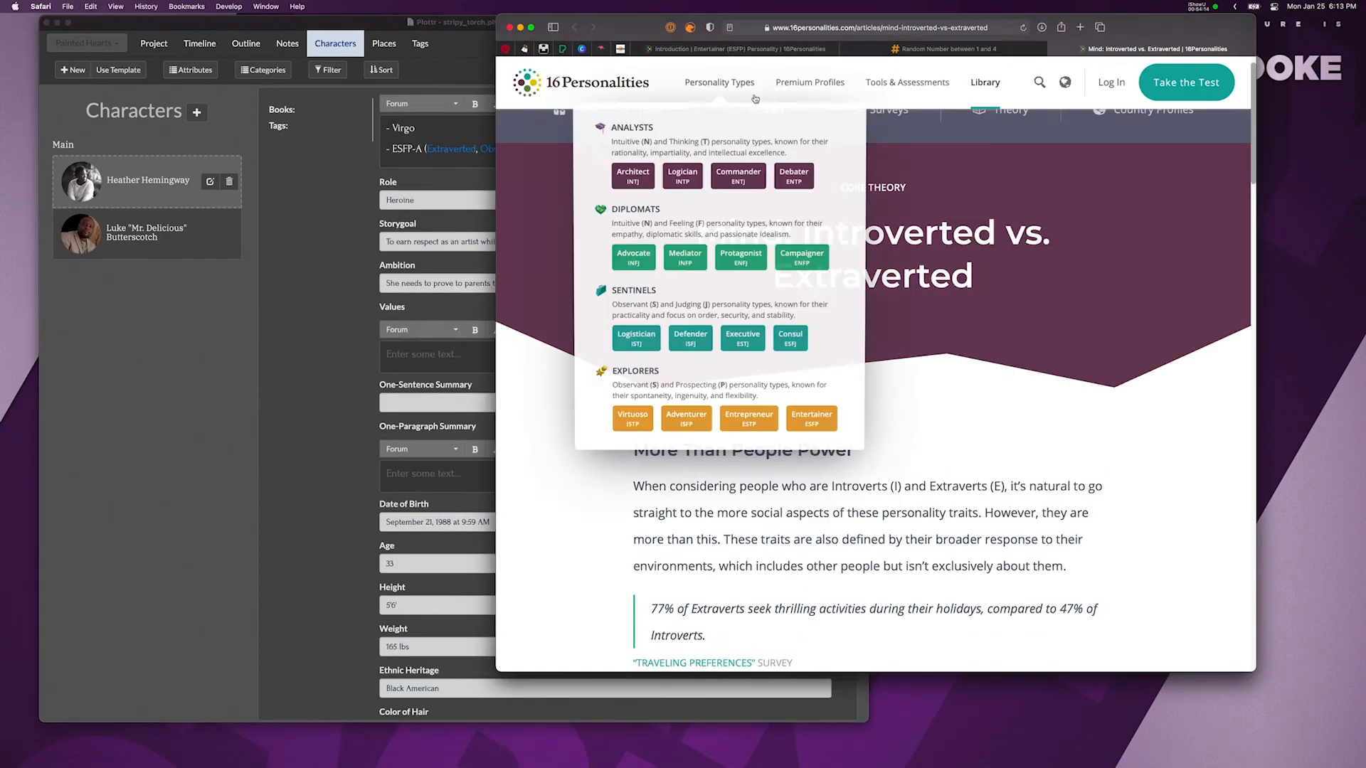
# Consult the Entertainer (ESFP) strengths and weaknesses on 16Personalities in Safari, and add "Not Bold" and "Original" to the character's trait list in Plottr
pyautogui.click(812, 419)
pyautogui.scroll(-10, 804, 356)
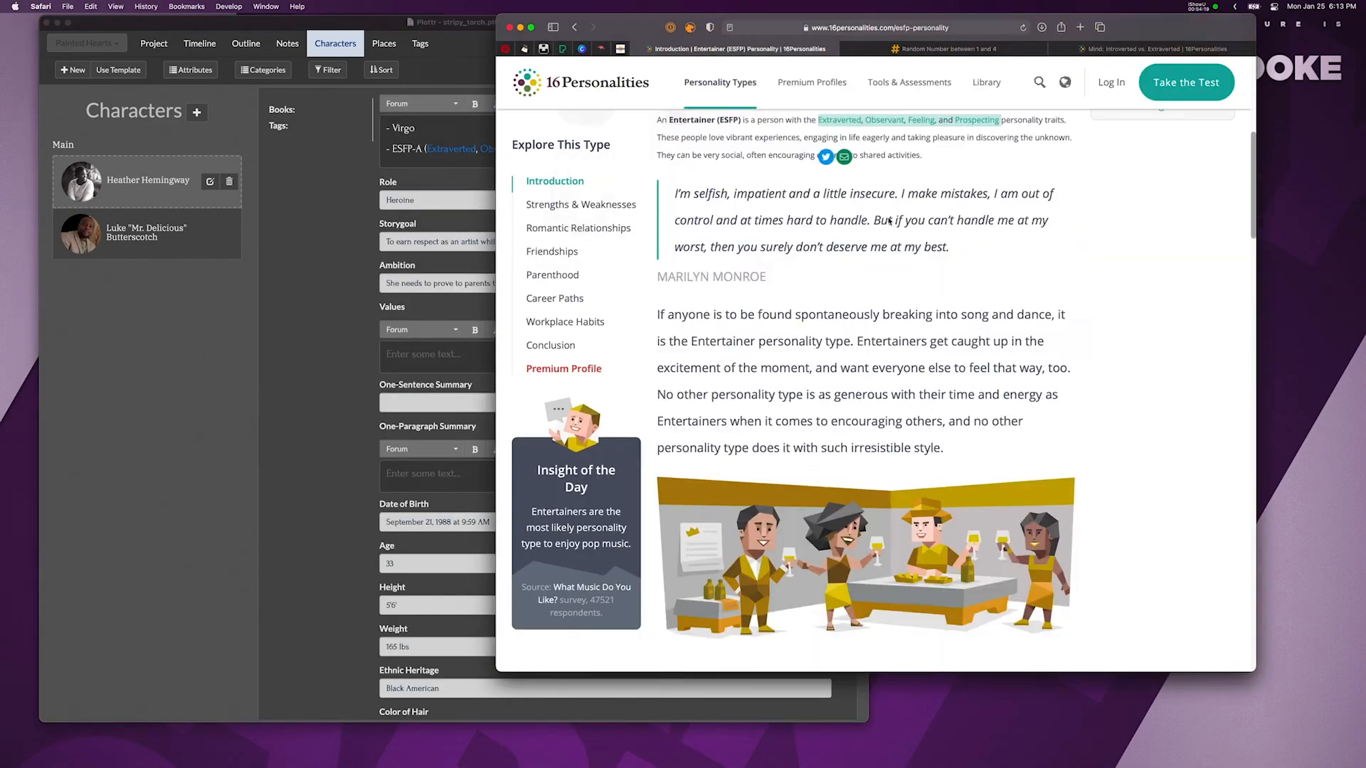
pyautogui.click(583, 294)
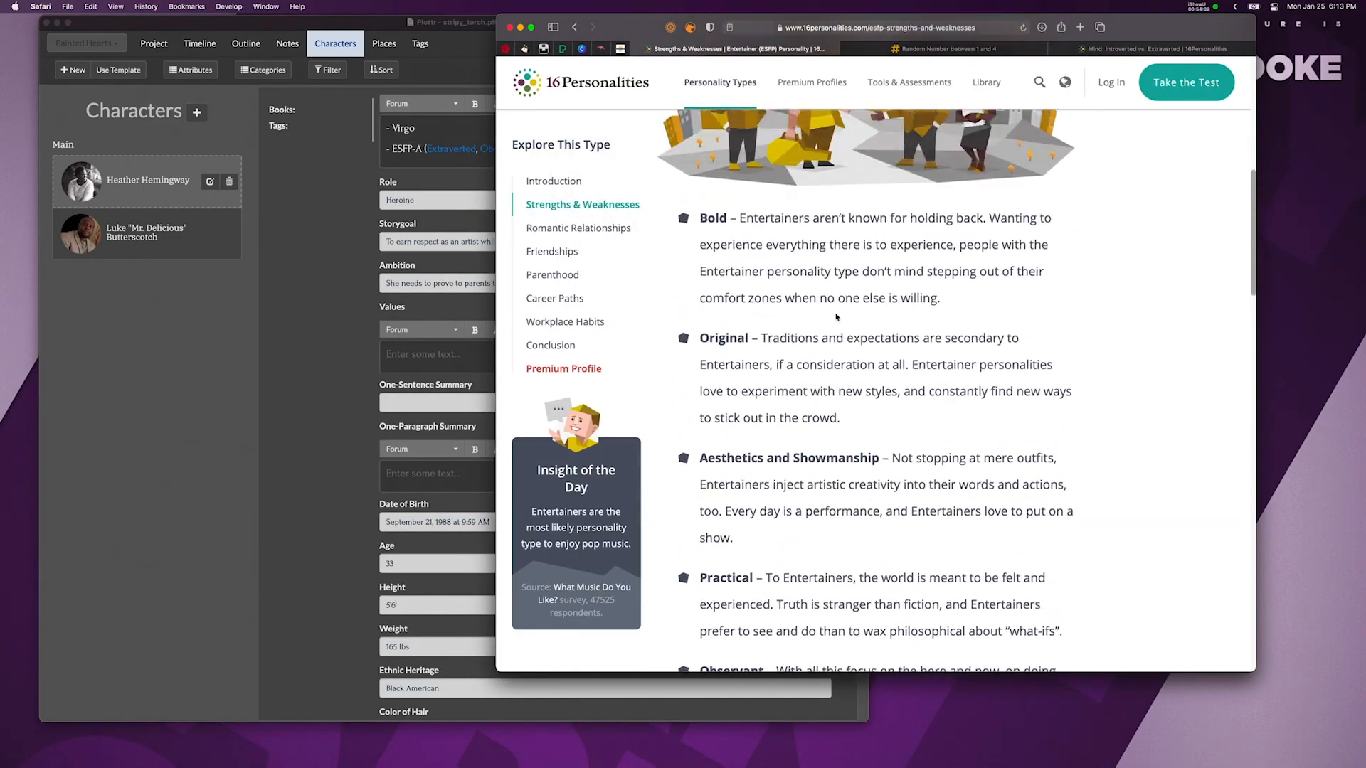
pyautogui.scroll(-10, 436, 515)
pyautogui.click(436, 515)
pyautogui.press('super+Tab')
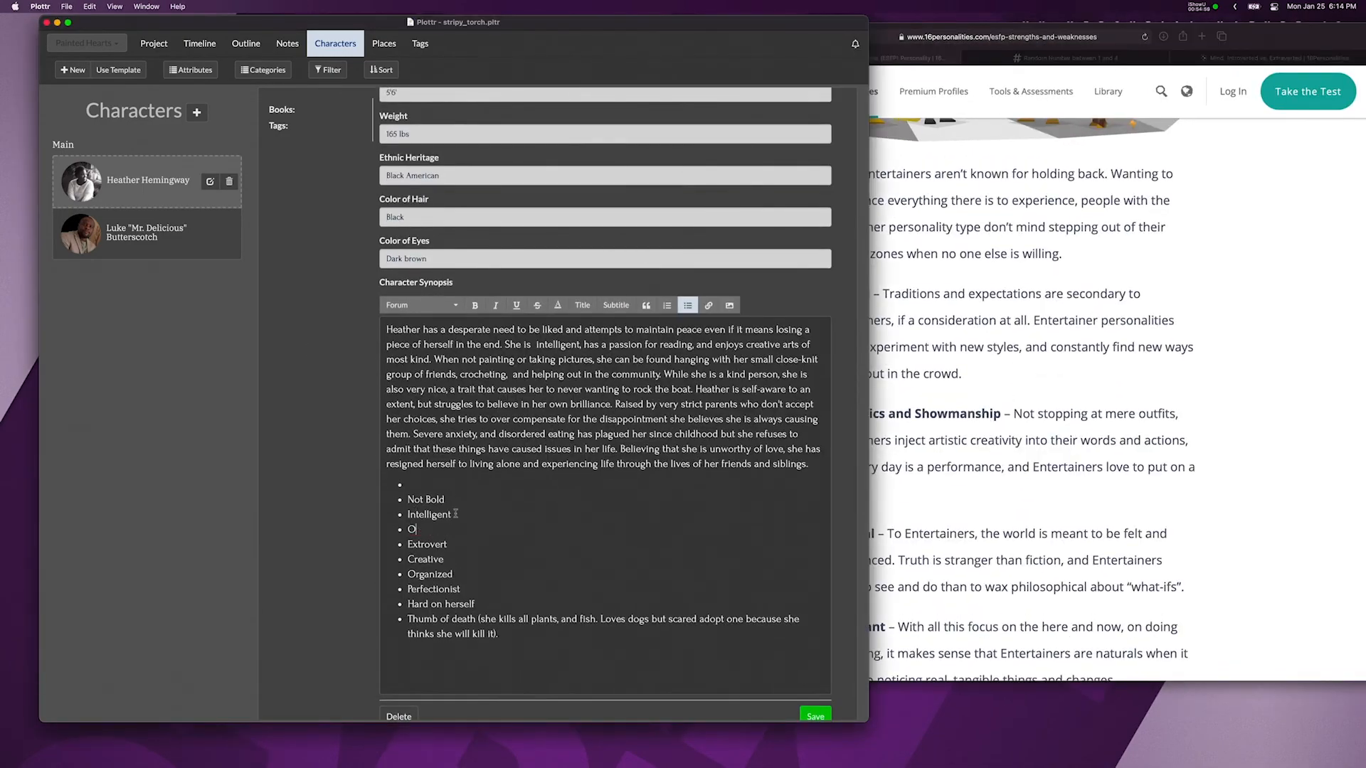
pyautogui.press('super+Tab')
pyautogui.scroll(-10, 934, 486)
pyautogui.scroll(-10, 934, 486)
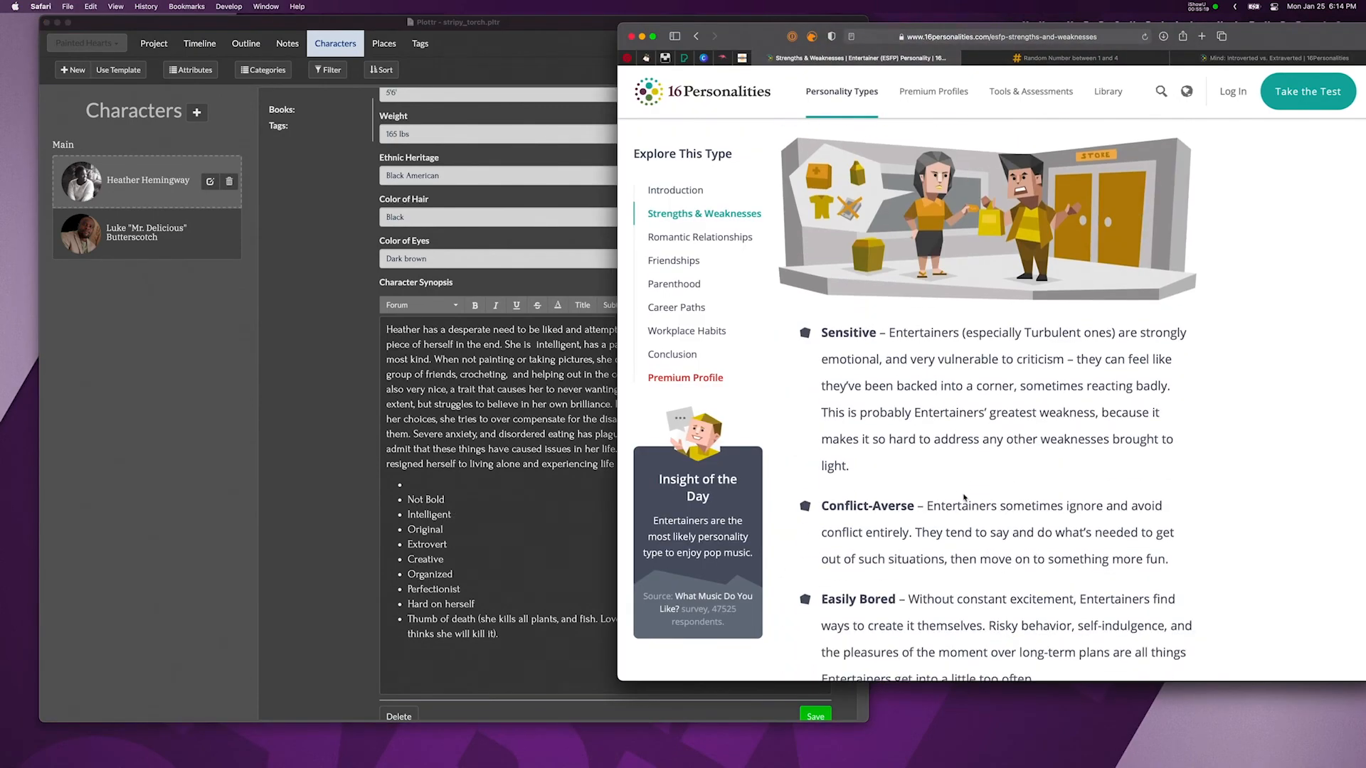
pyautogui.press('super+Tab')
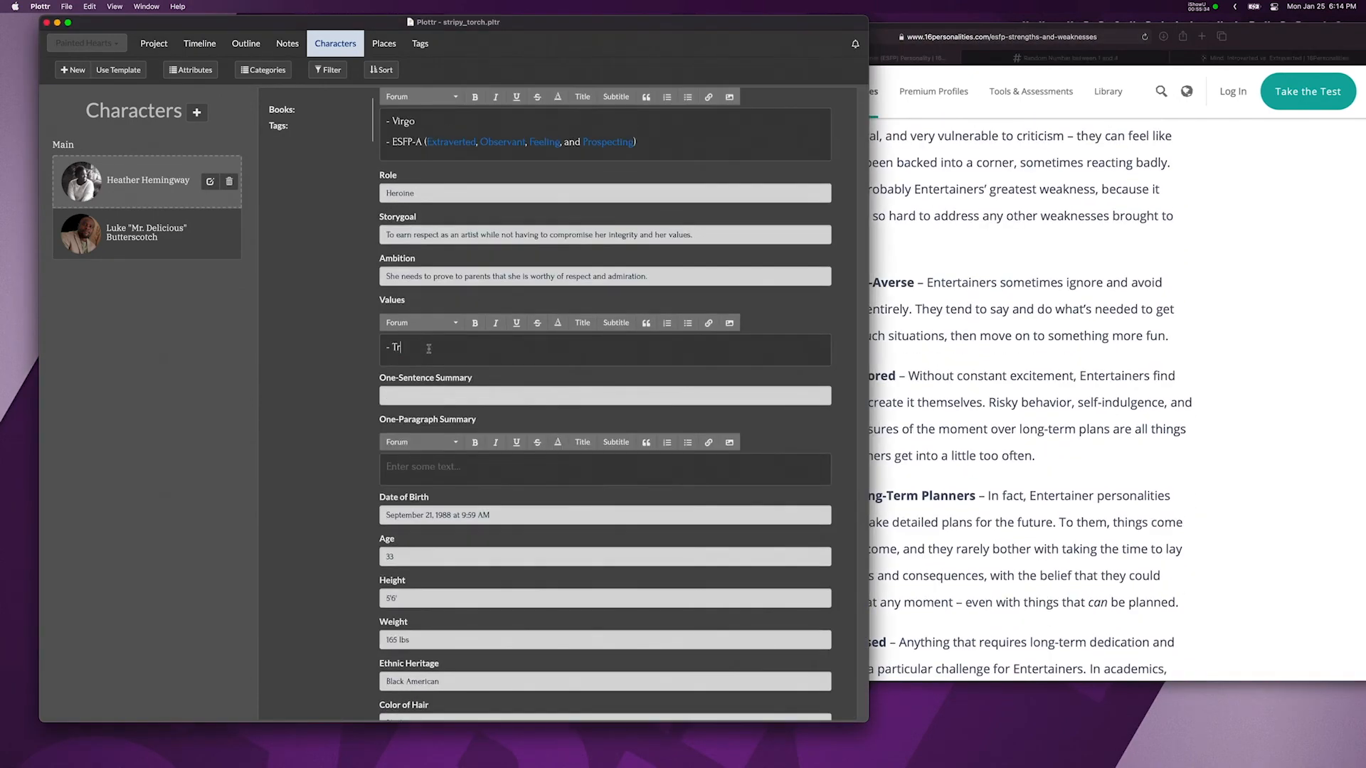
pyautogui.write('adition')
pyautogui.press('BackSpace')
pyautogui.press('BackSpace')
pyautogui.press('BackSpace')
pyautogui.press('BackSpace')
pyautogui.press('BackSpace')
pyautogui.press('BackSpace')
pyautogui.press('BackSpace')
pyautogui.press('BackSpace')
pyautogui.press('BackSpace')
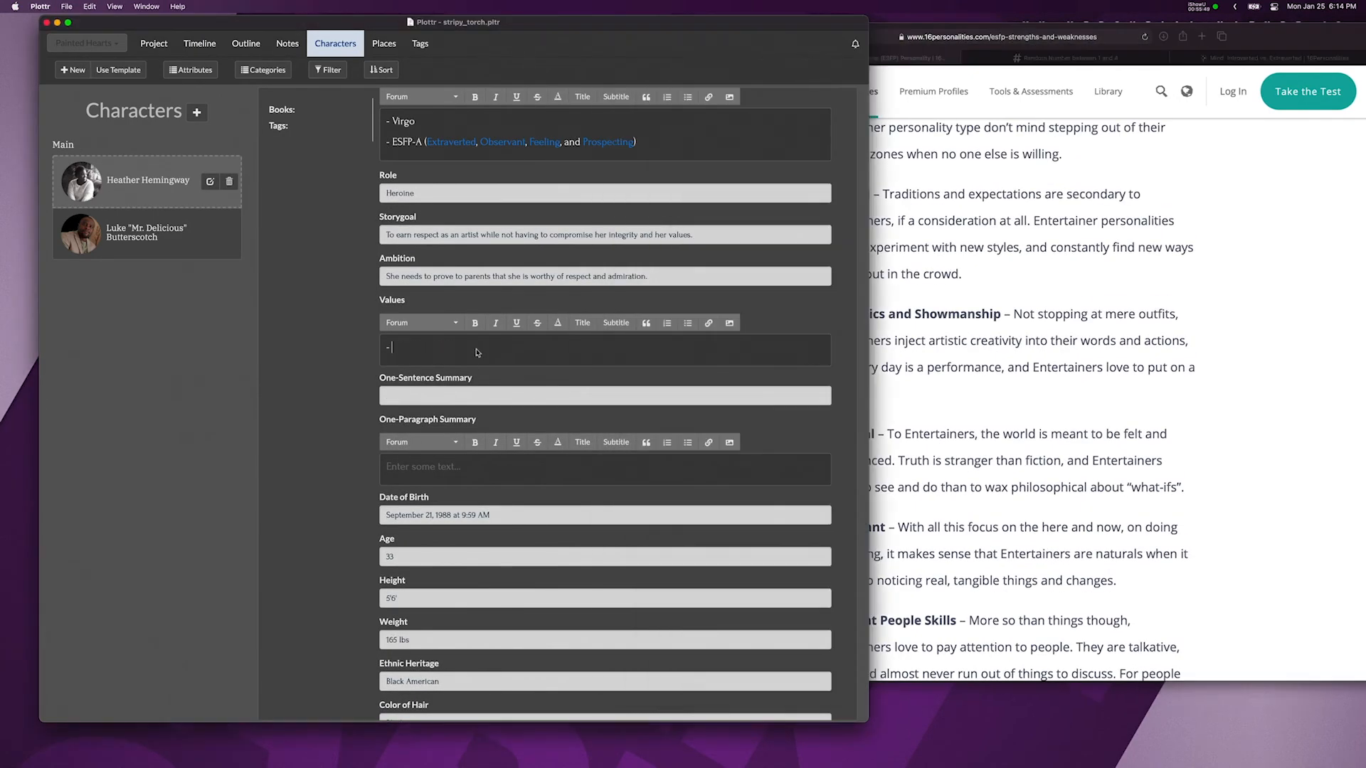
# List "Upholding traditions" and "Meeting expectations" as the character's values
pyautogui.write('Upholding tra')
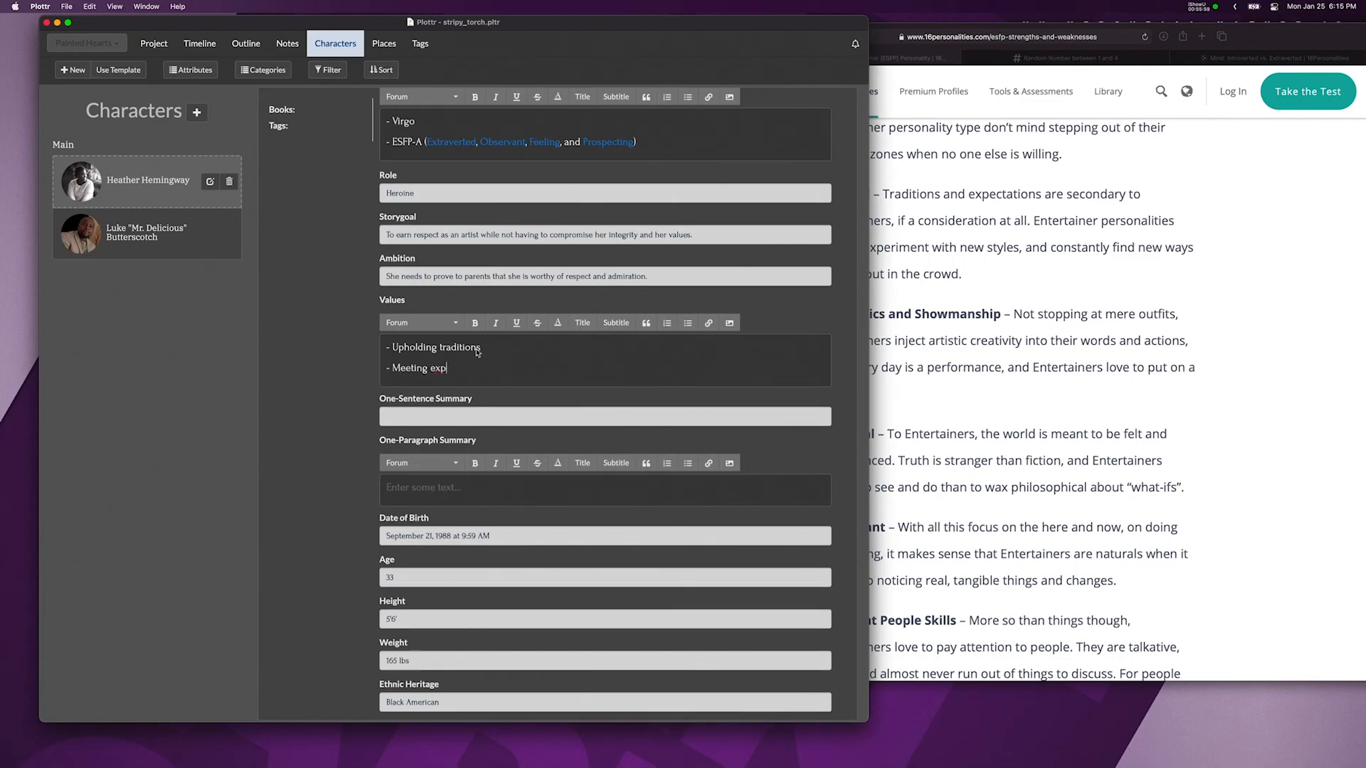
pyautogui.press('Return')
pyautogui.write('-')
# Read the Entertainer introduction article in Safari, and add "Idle hands are a devils workshop" to the character's values in Plottr
pyautogui.press('super+Tab')
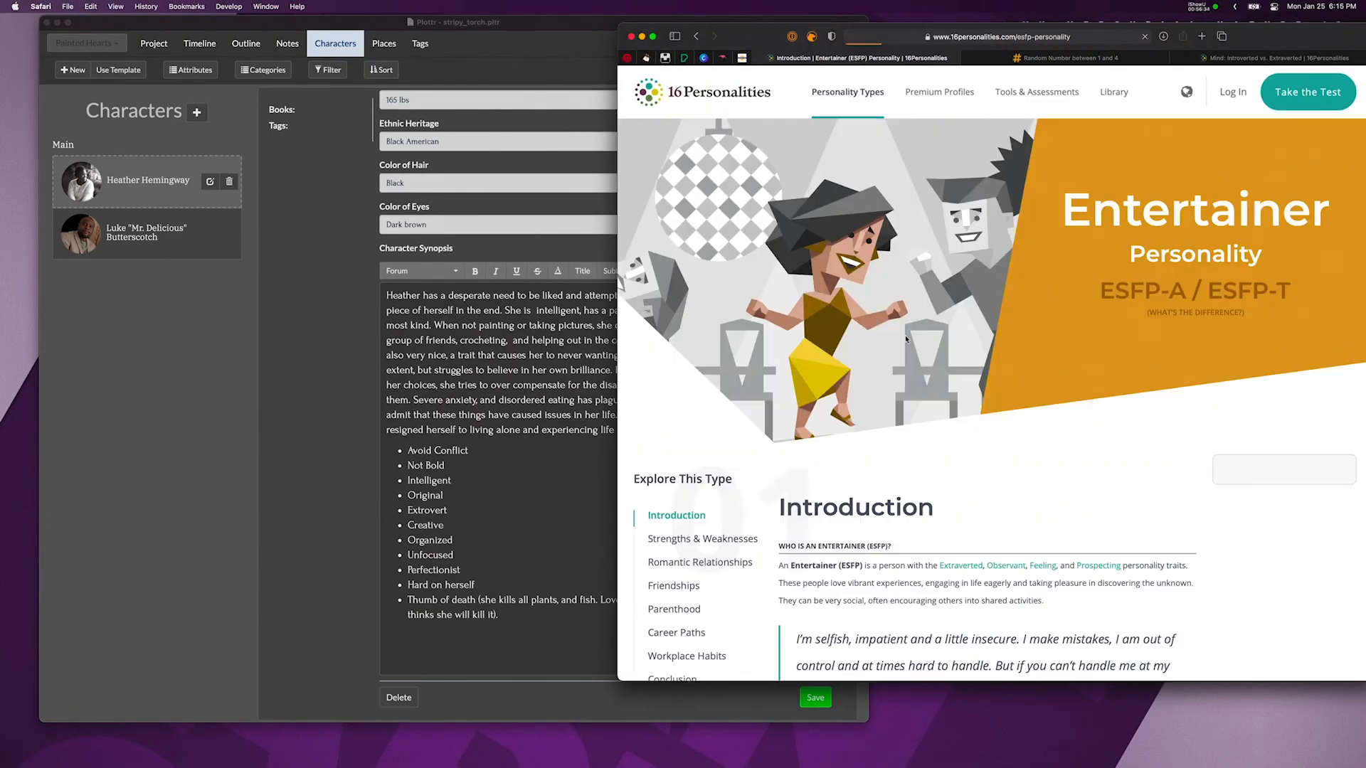
pyautogui.scroll(-20, 905, 340)
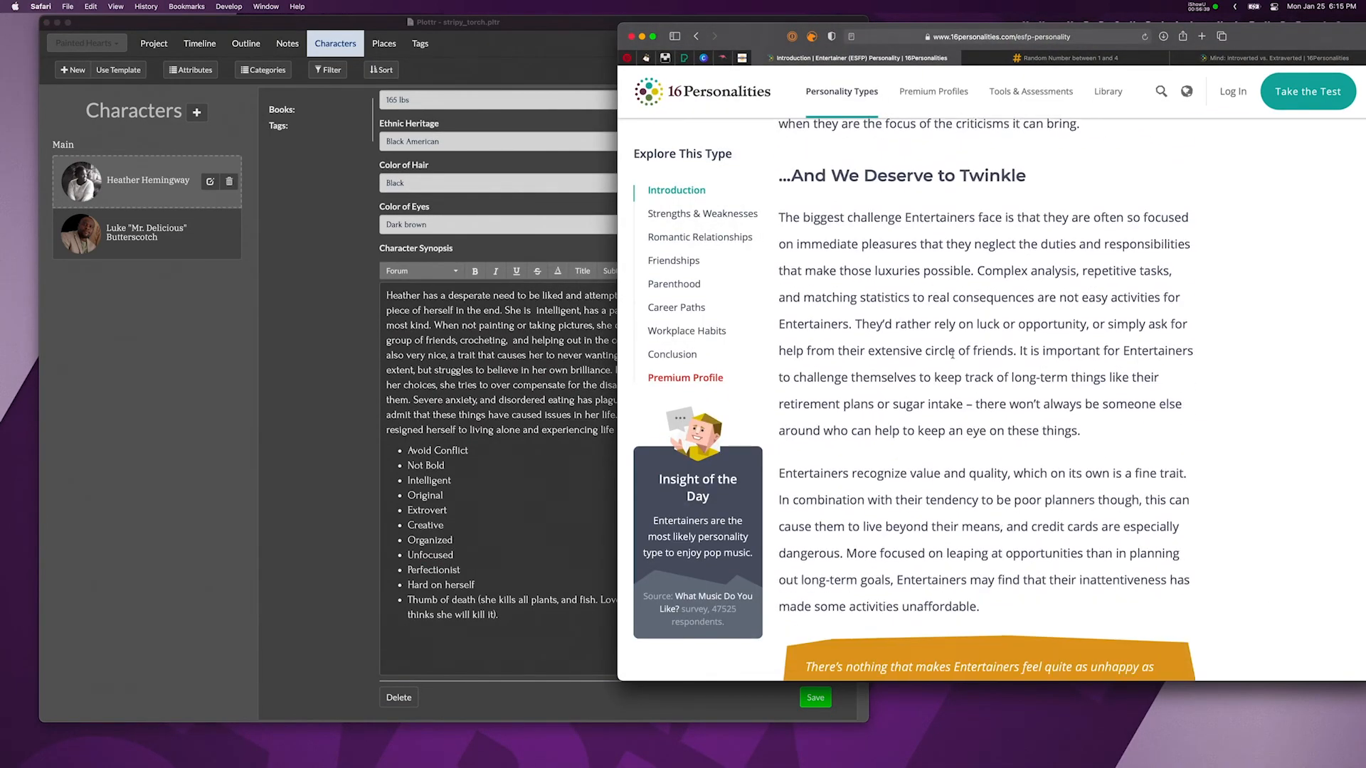
pyautogui.click(455, 555)
pyautogui.scroll(7, 455, 527)
pyautogui.click(409, 234)
pyautogui.write('Idle hands are a devils workshop')
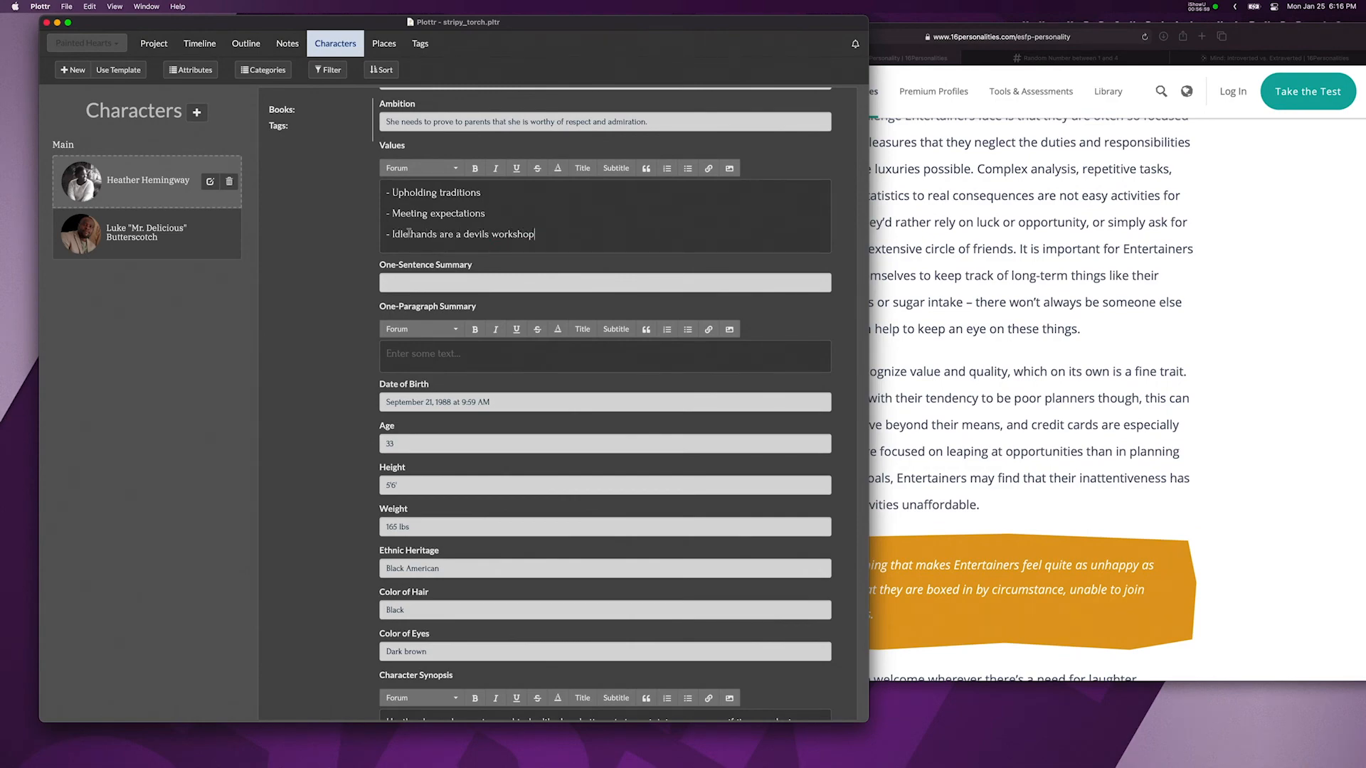
pyautogui.press('Return')
pyautogui.write('-')
# Examine the Entertainer article's section on challenges and the character's attribute fields for details still missing
pyautogui.press('super+Tab')
pyautogui.scroll(-10, 1041, 371)
pyautogui.scroll(8, 1041, 371)
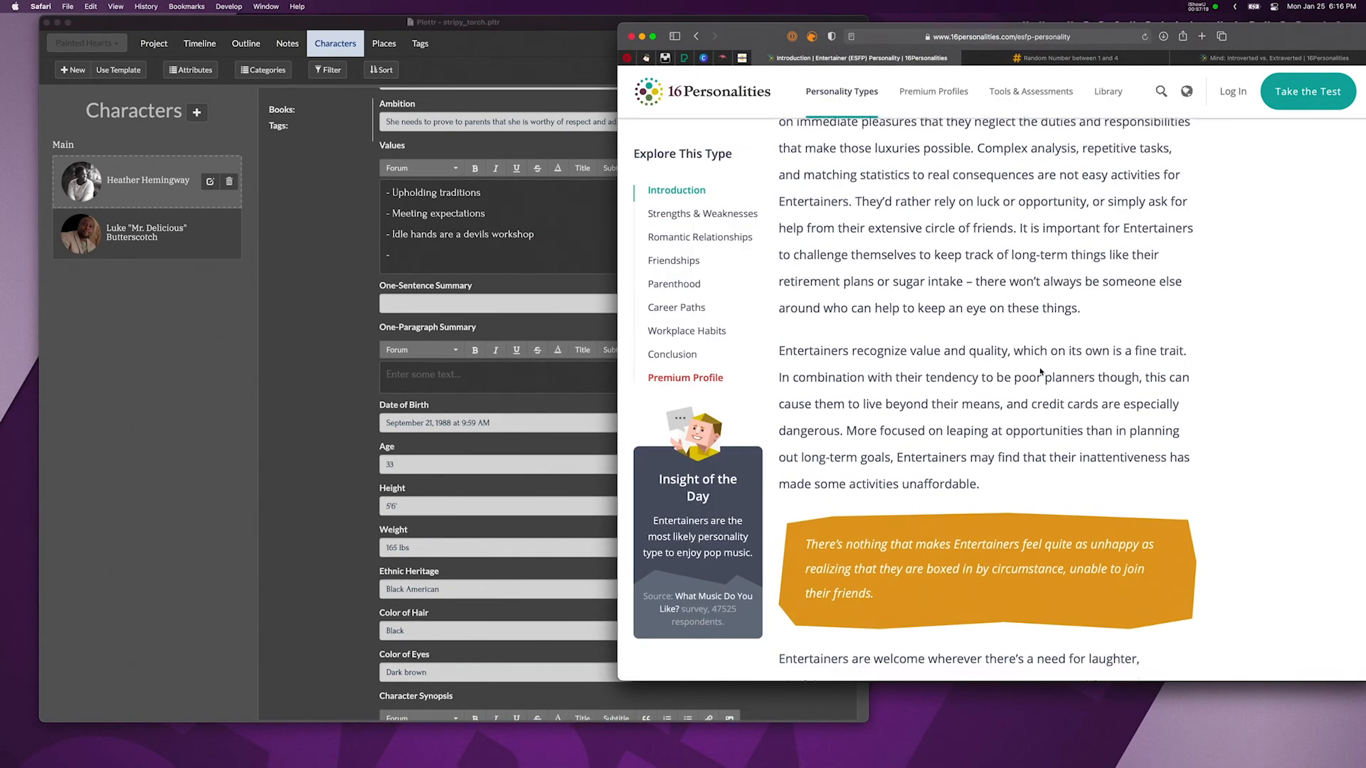
pyautogui.click(484, 552)
pyautogui.scroll(-7, 485, 552)
pyautogui.scroll(11, 553, 414)
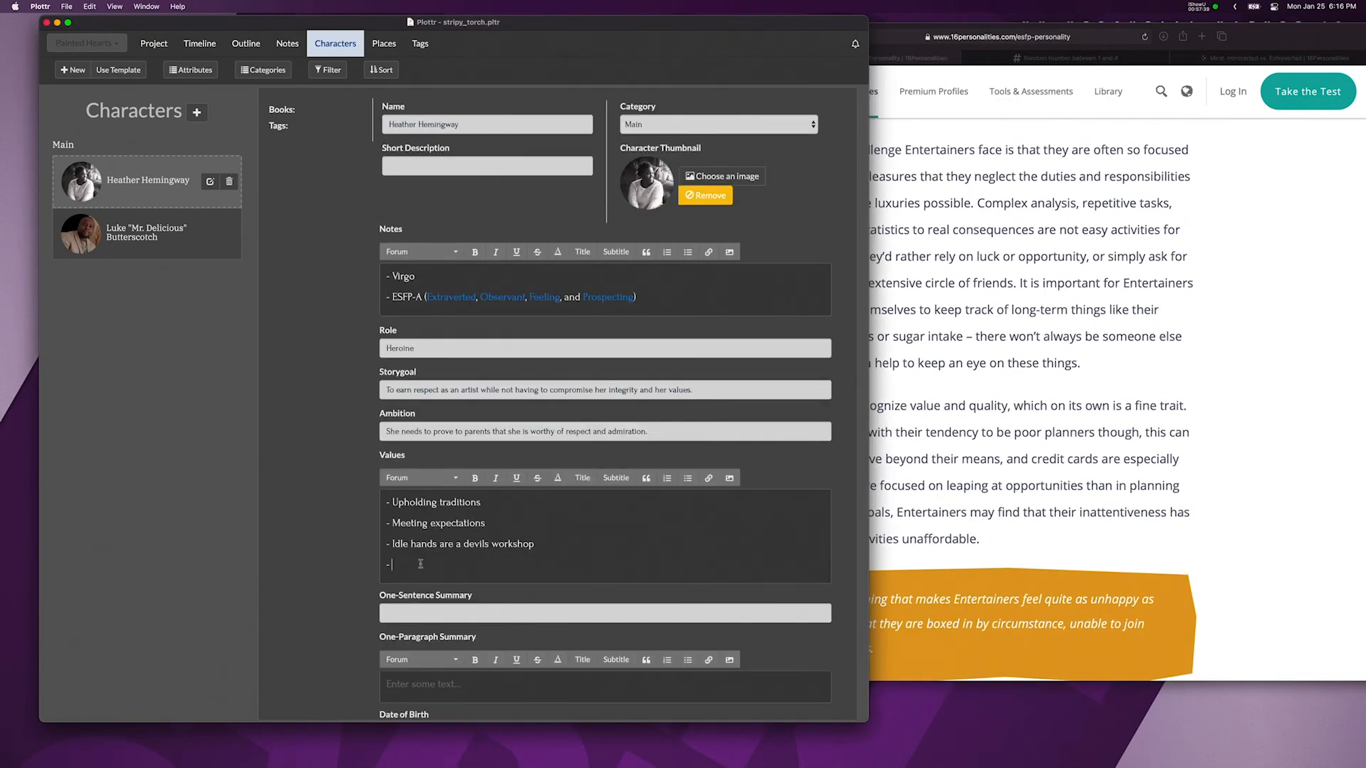
pyautogui.scroll(-15, 421, 564)
pyautogui.scroll(15, 448, 182)
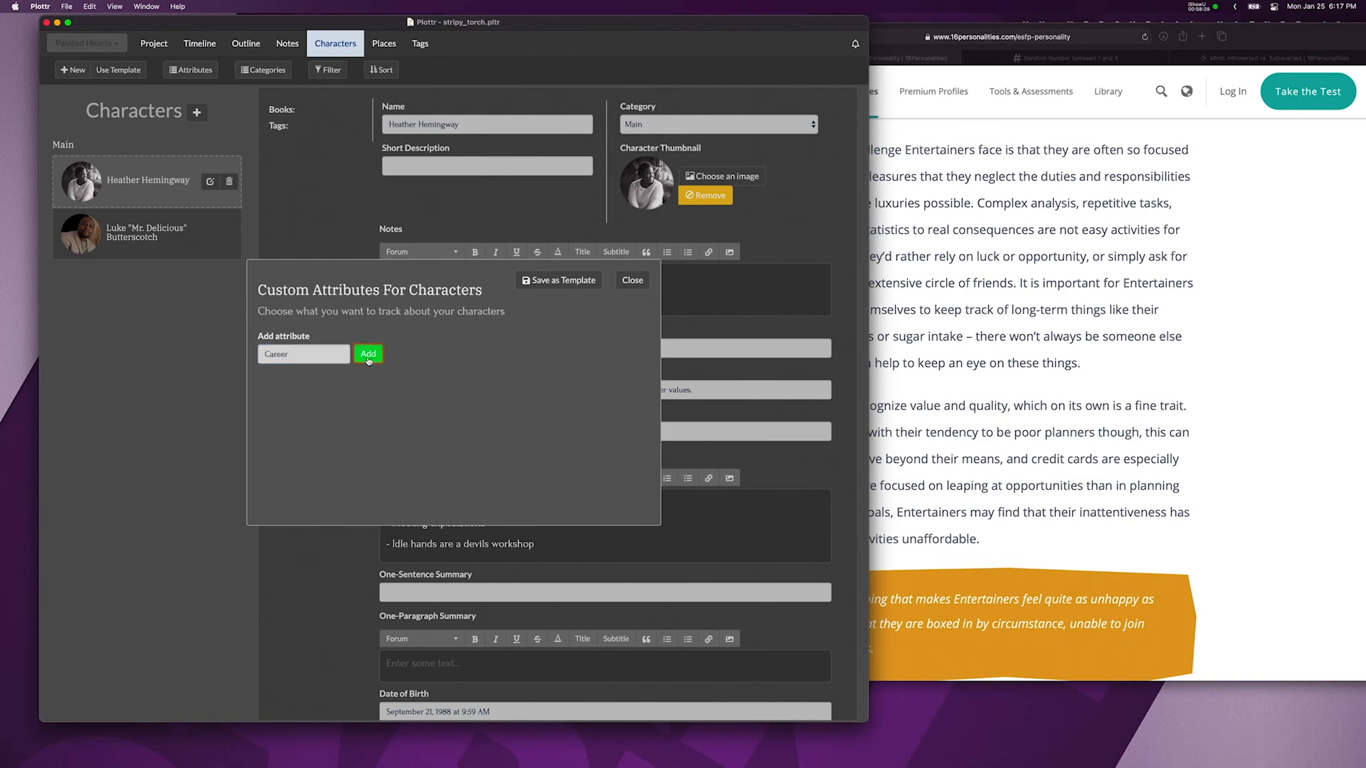
# Add a custom character attribute named Career and locate it in the character's form
pyautogui.click(369, 361)
pyautogui.click(632, 280)
pyautogui.scroll(-5, 462, 347)
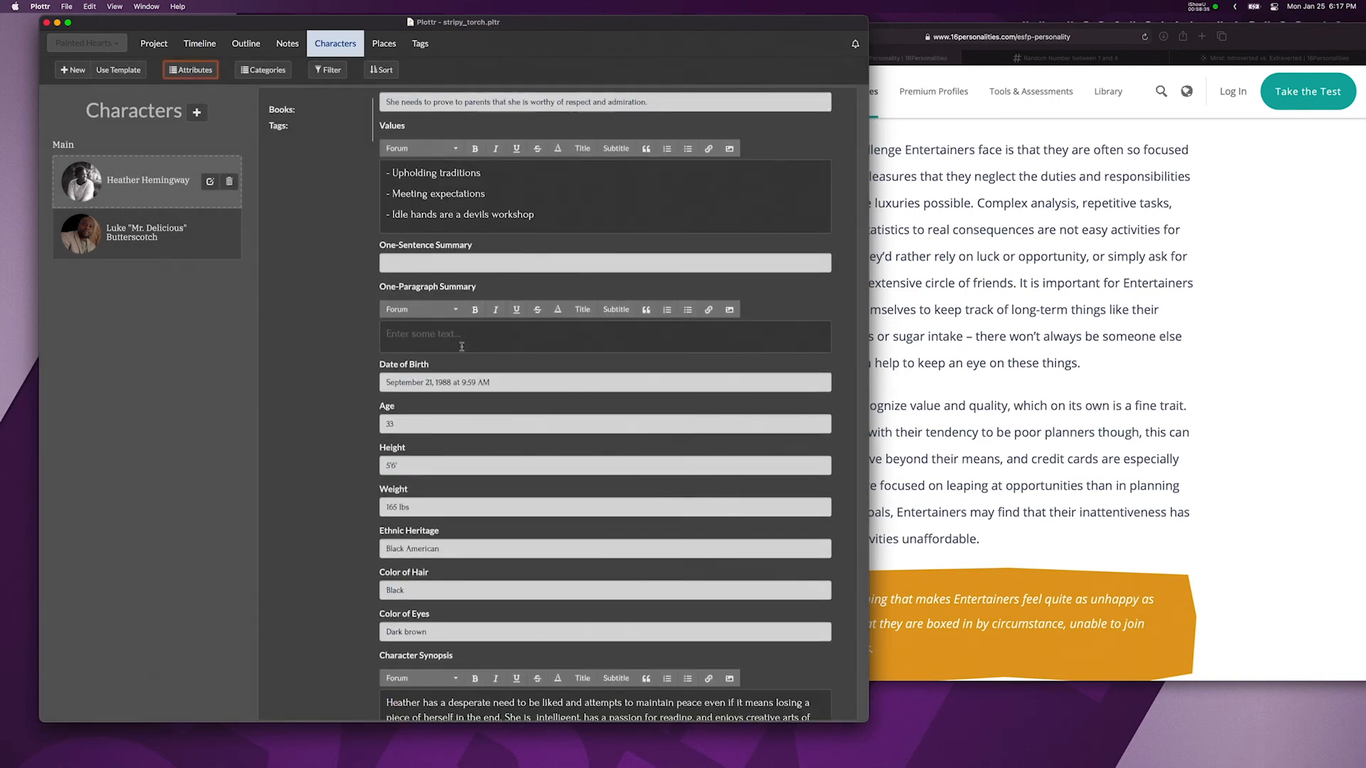
pyautogui.scroll(2, 461, 347)
pyautogui.scroll(-4, 456, 335)
pyautogui.scroll(8, 449, 328)
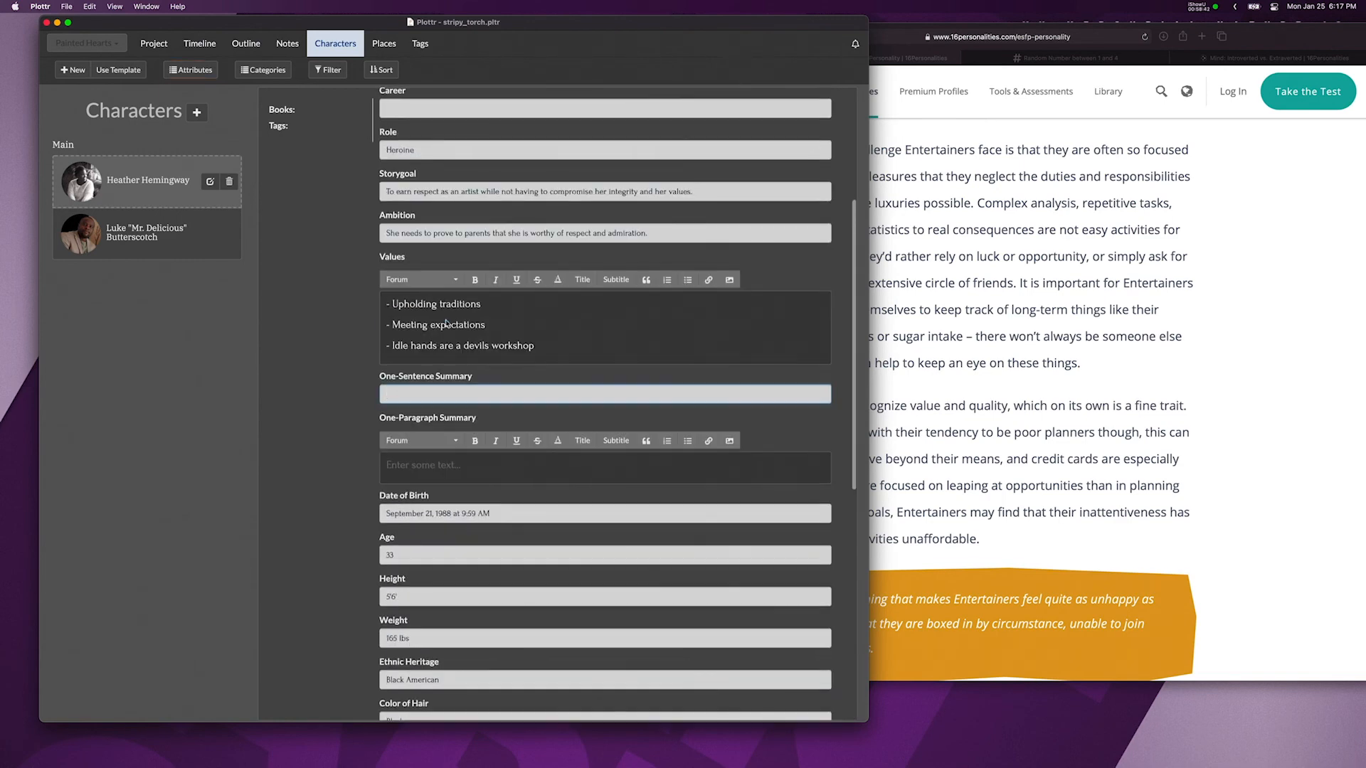
# Make the custom Career attribute a paragraph field
pyautogui.click(89, 6)
pyautogui.click(330, 241)
pyautogui.click(190, 70)
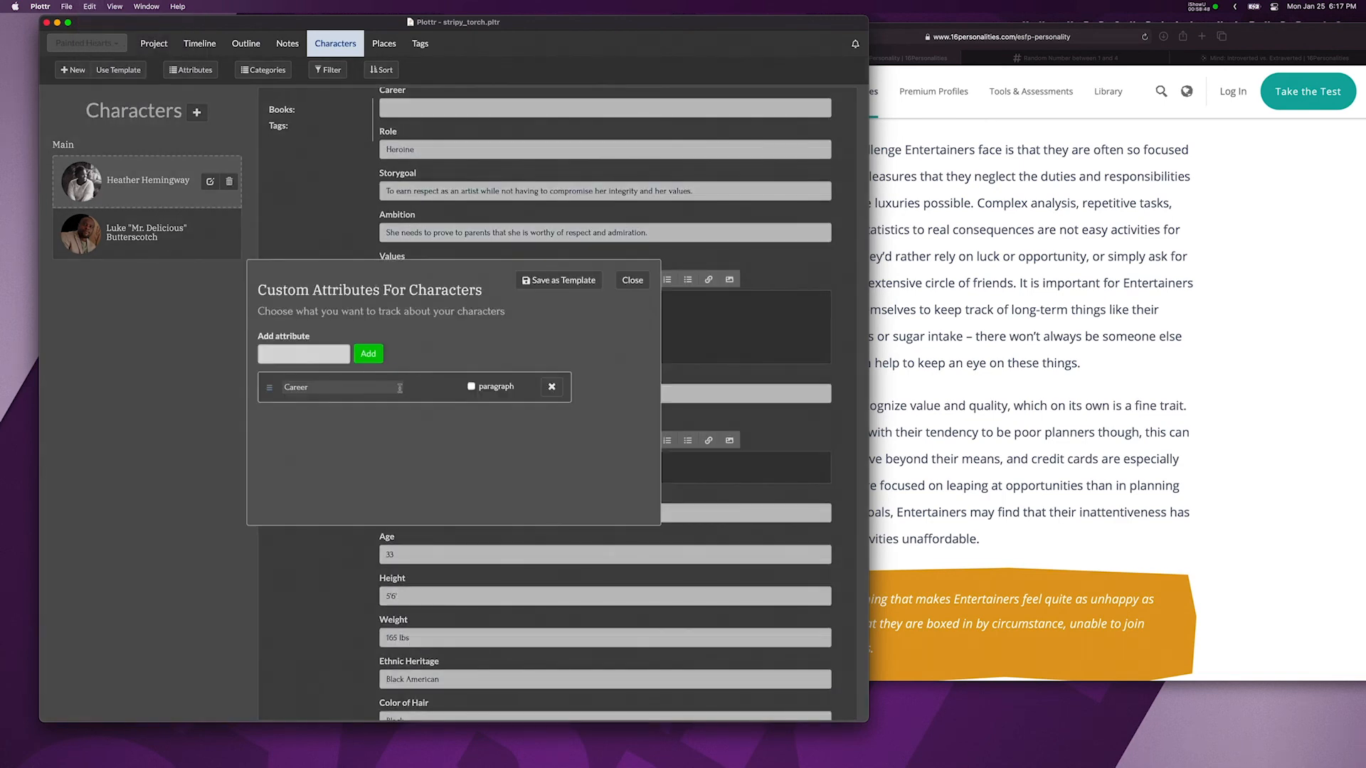
pyautogui.click(471, 386)
pyautogui.click(633, 279)
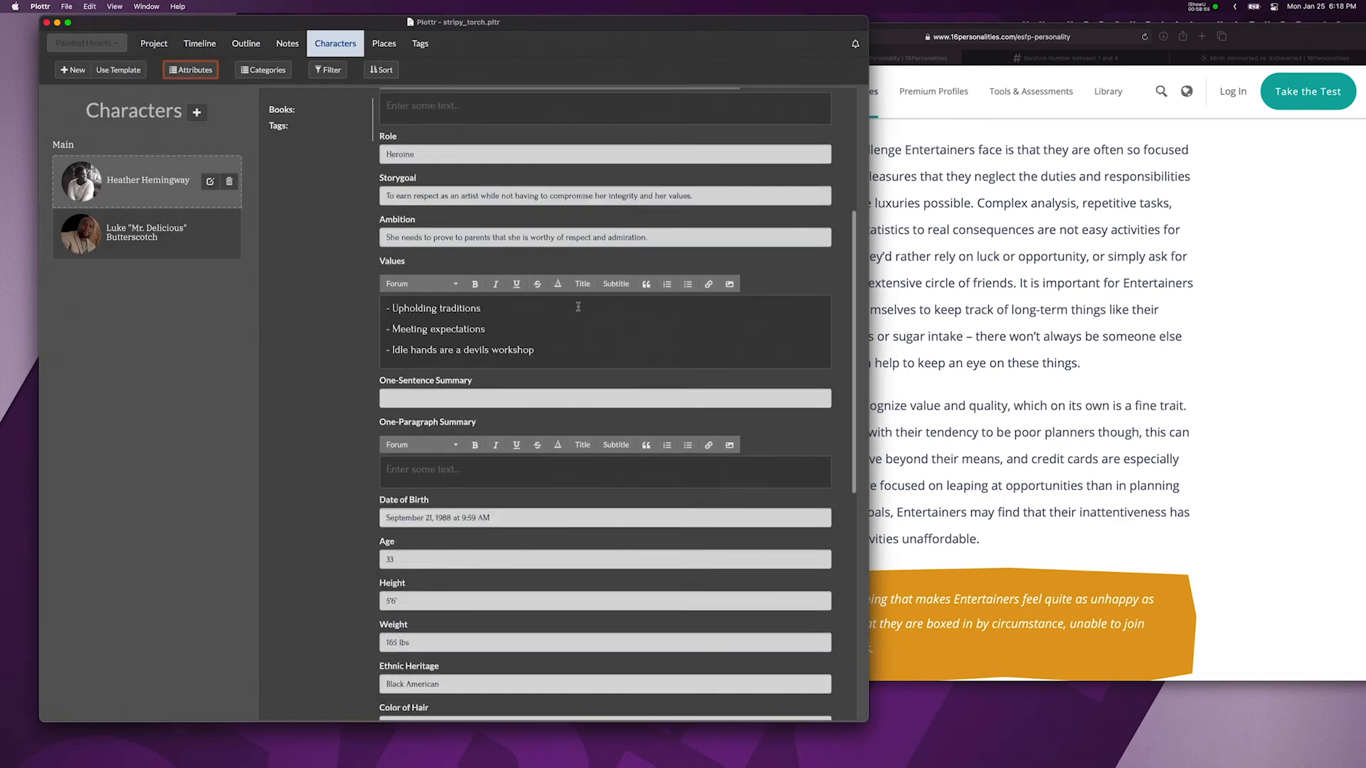
# Describe the character's career as "Entertainment Attorney who is drawn to representing visual artists"
pyautogui.scroll(3, 423, 324)
pyautogui.click(420, 324)
pyautogui.write('Lawyer')
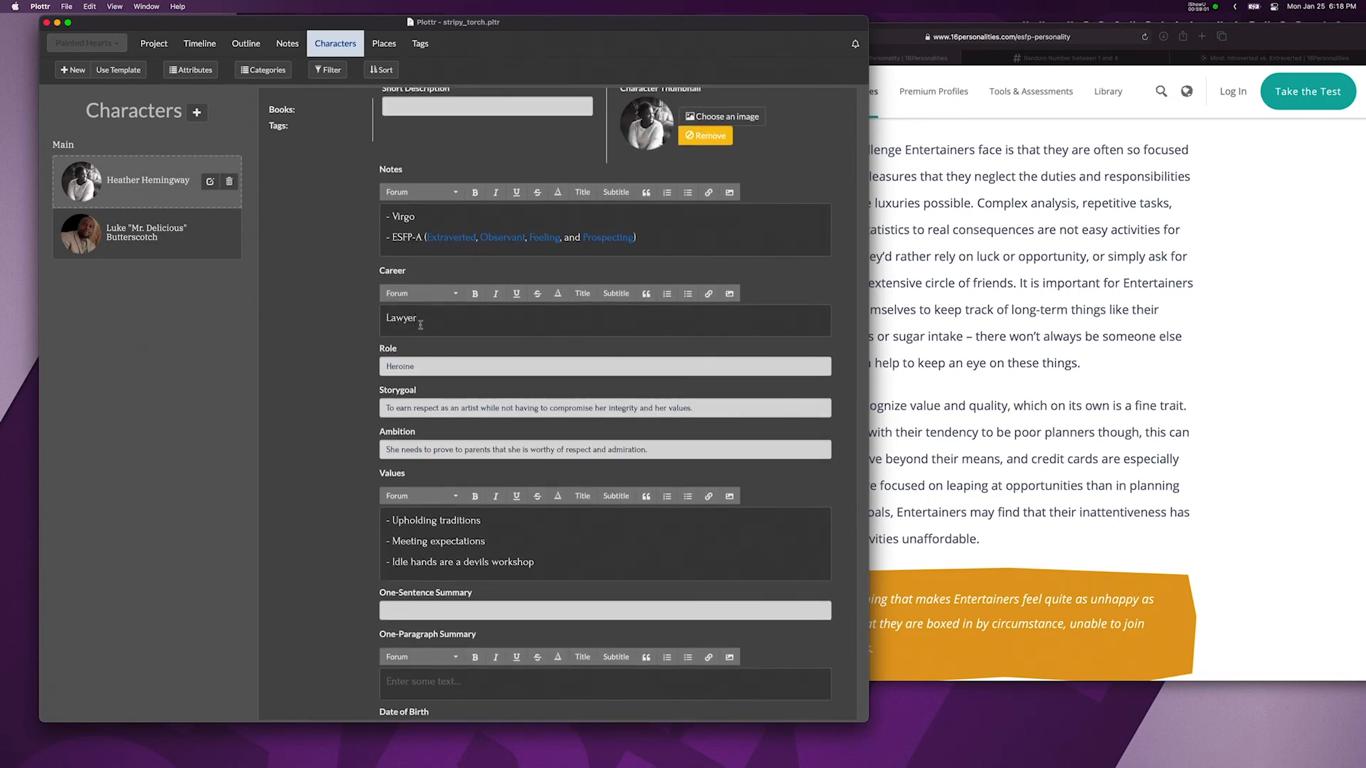
pyautogui.press('BackSpace')
pyautogui.write('Enternatainment Attorney who is drawn to representing vi')
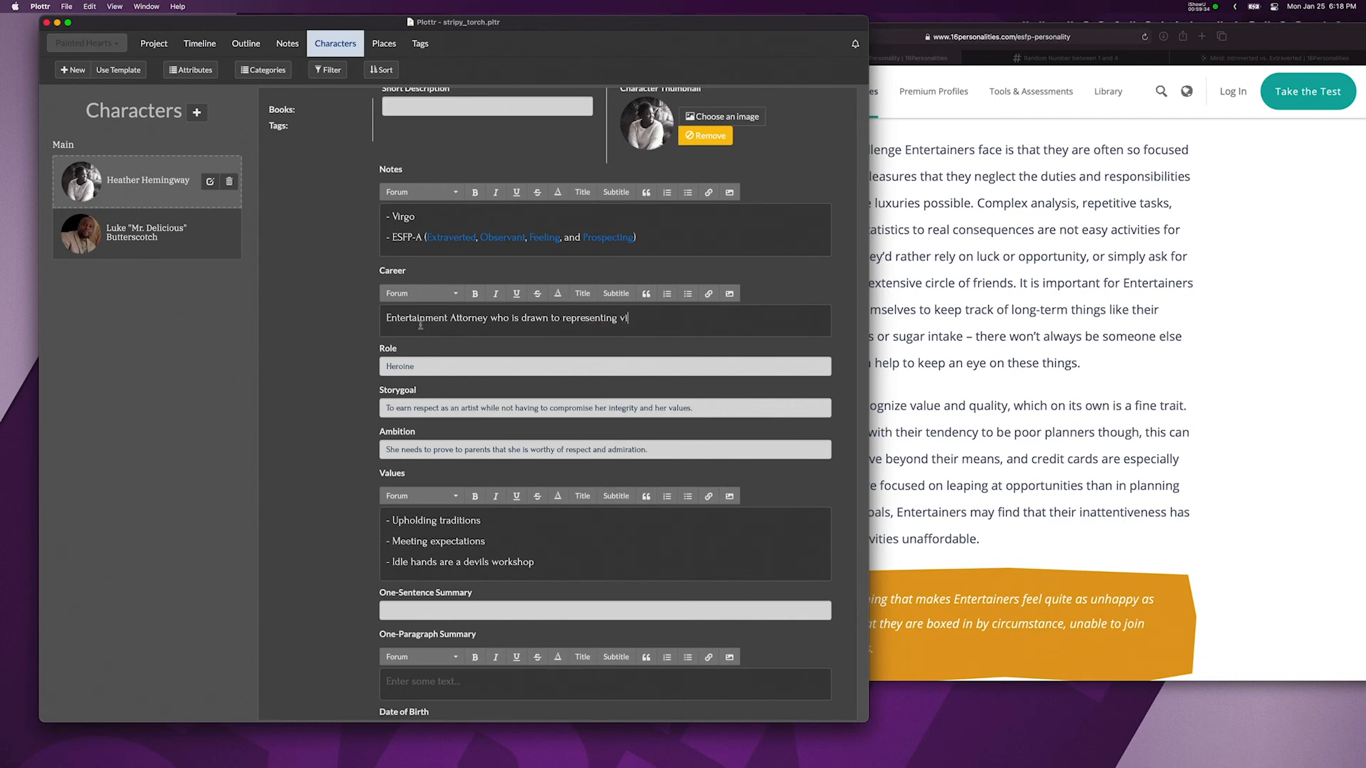
# Complete the career sentence with "which is how she met her ex-boyfriend" and the ex-boyfriend's full name, leaving no blank lines beneath it
pyautogui.write('ch is how she mest')
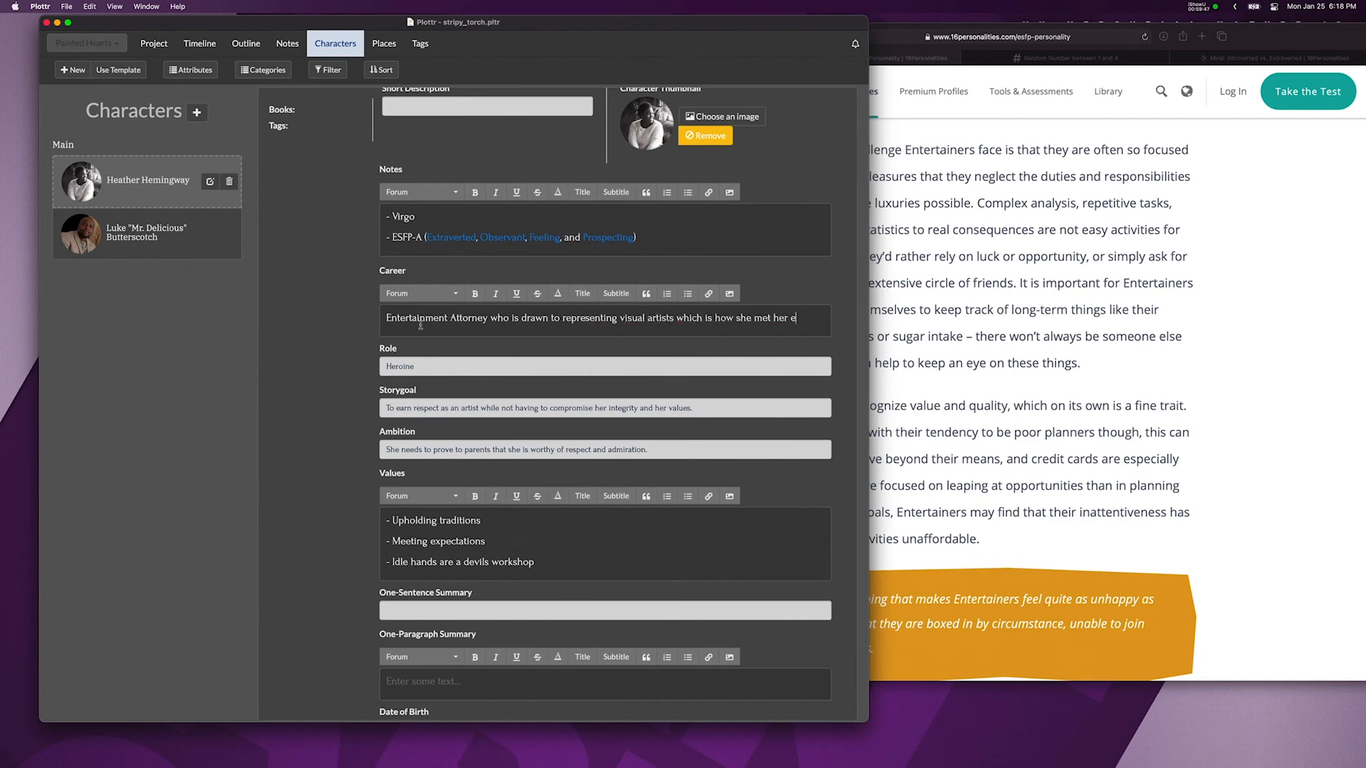
pyautogui.write('x-boyfriend David Lan')
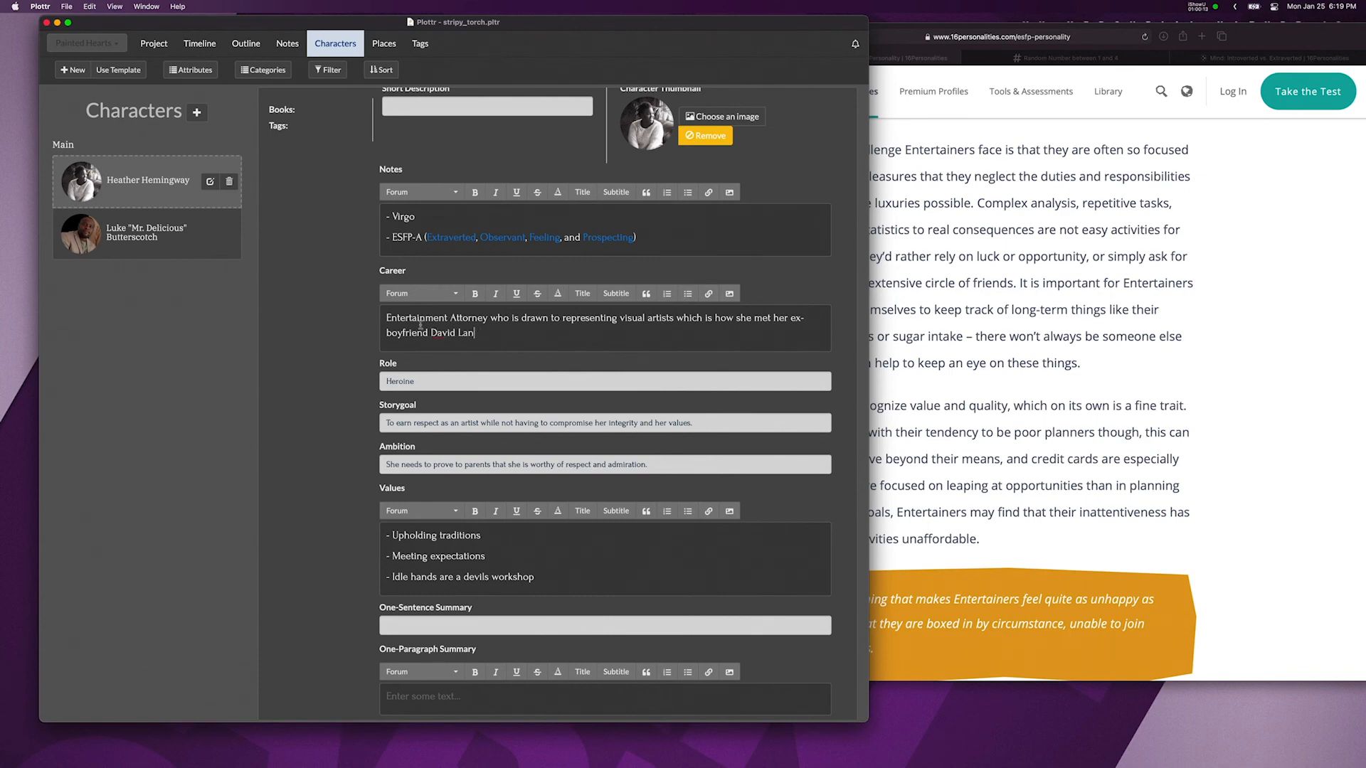
pyautogui.press('Return')
pyautogui.press('Return')
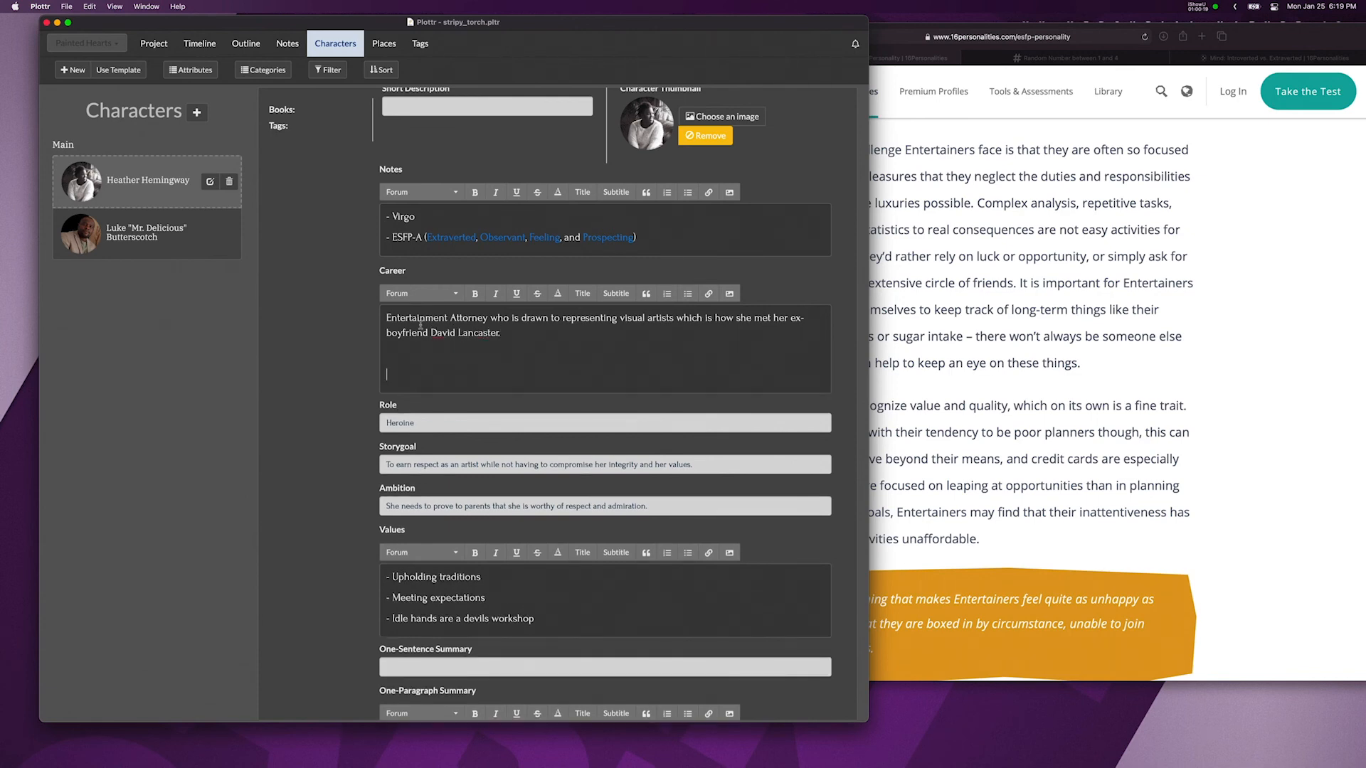
pyautogui.press('BackSpace')
pyautogui.press('BackSpace')
pyautogui.press('BackSpace')
pyautogui.press('BackSpace')
pyautogui.press('BackSpace')
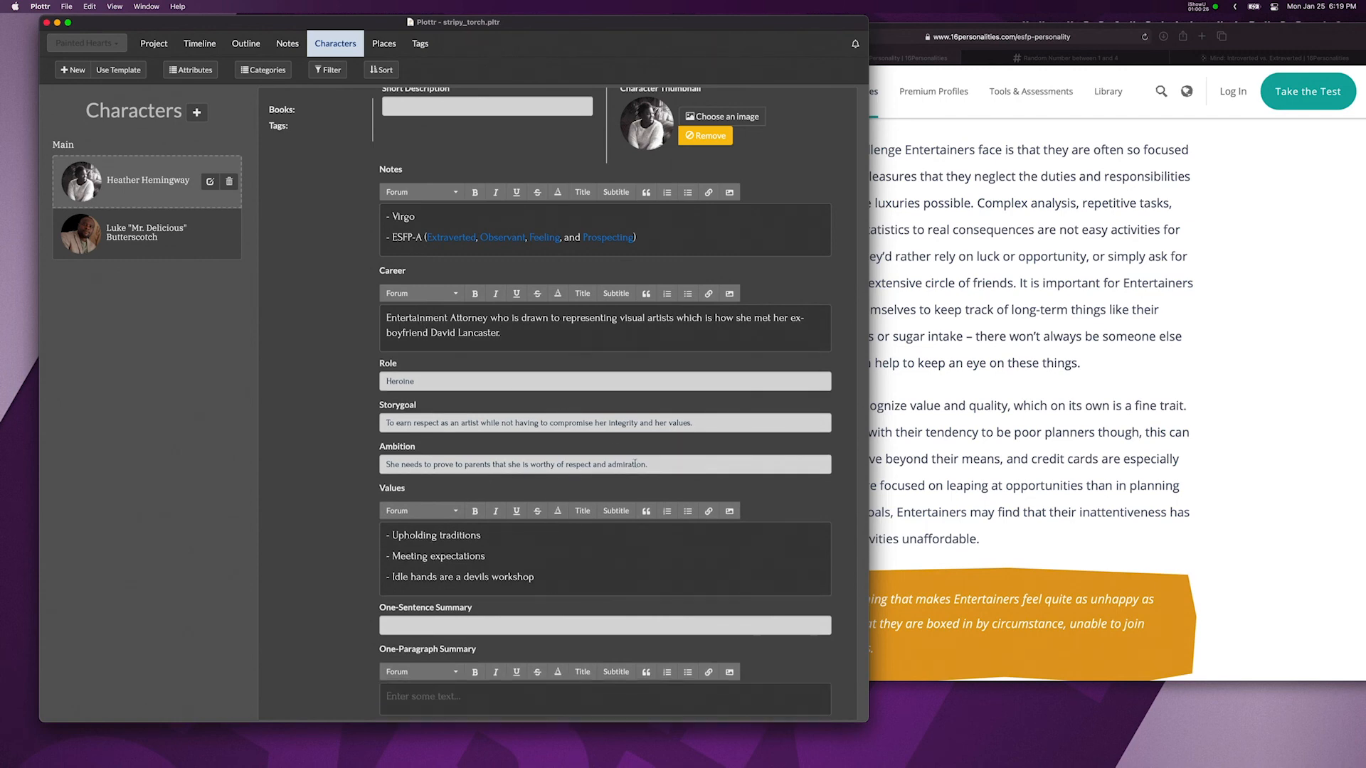
# Replace the character's Storygoal with "To become a partner at her law firm."
pyautogui.tripleClick(672, 422)
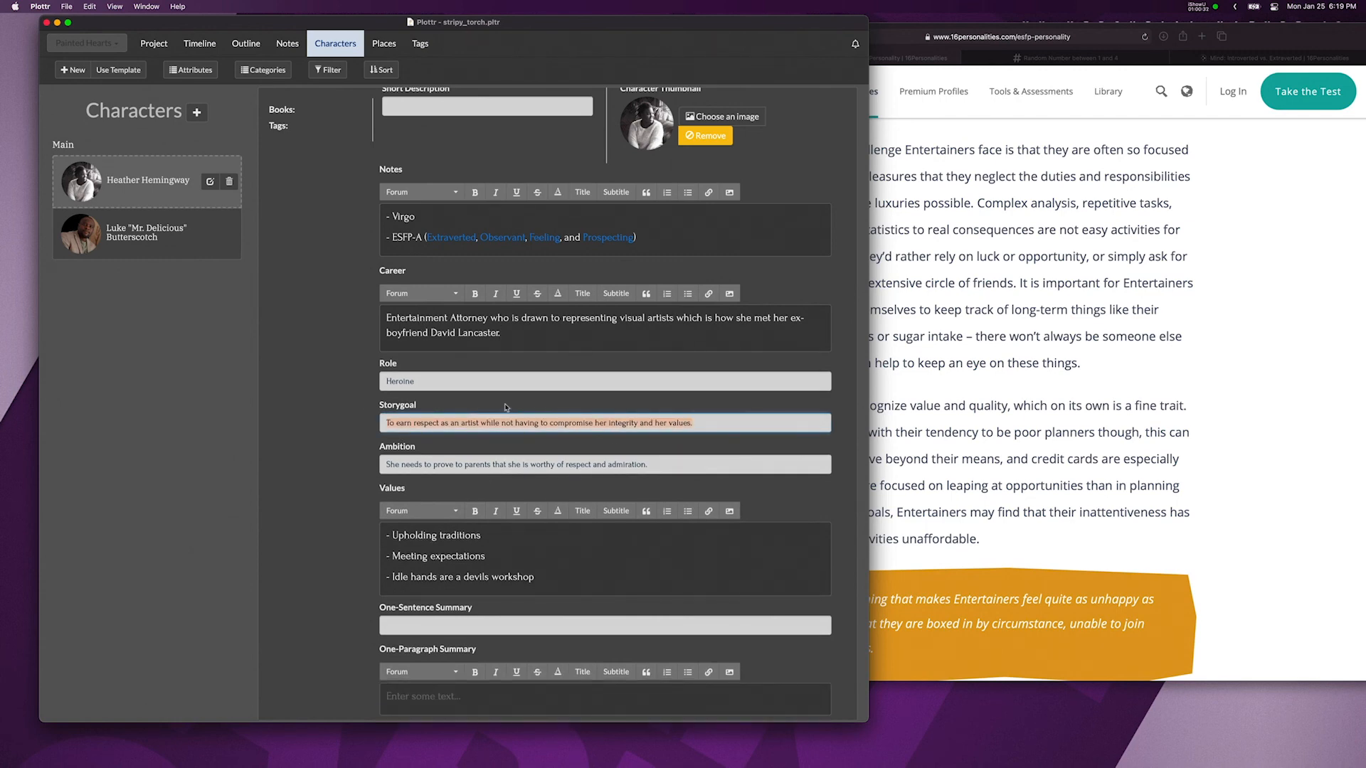
pyautogui.click(696, 424)
pyautogui.moveTo(695, 423); pyautogui.dragTo(440, 424)
pyautogui.moveTo(684, 422); pyautogui.dragTo(395, 423)
pyautogui.write('become a.')
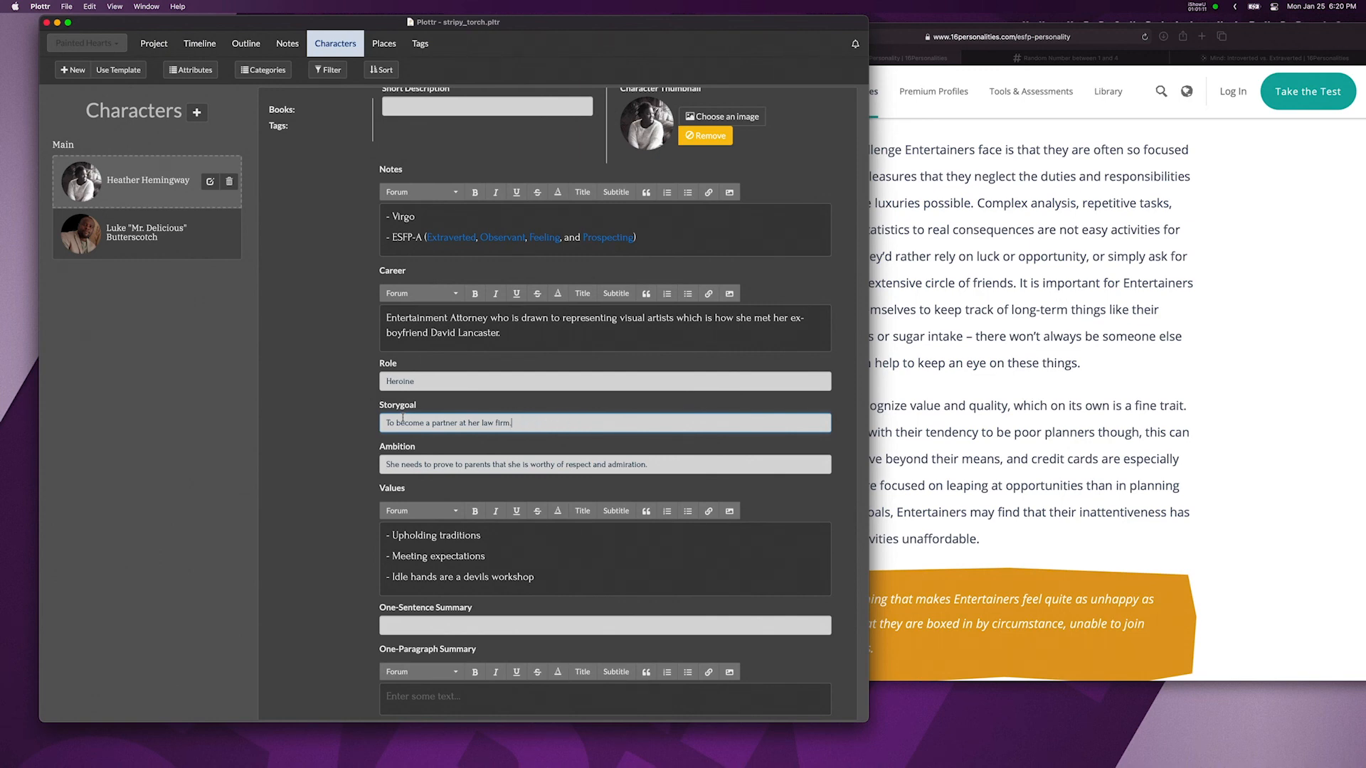
# Set the short description to "A", save the character, and look over the saved profile
pyautogui.scroll(2, 626, 384)
pyautogui.click(452, 170)
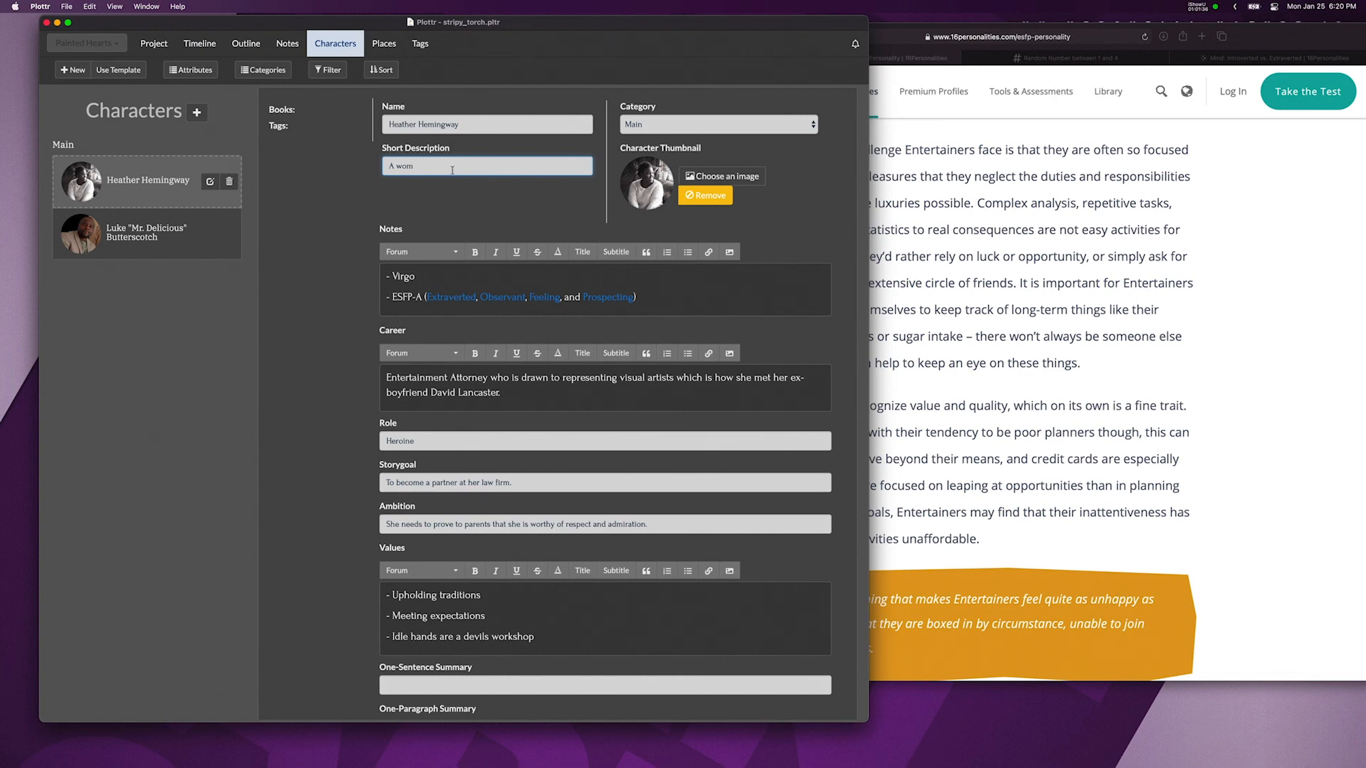
pyautogui.scroll(-15, 452, 170)
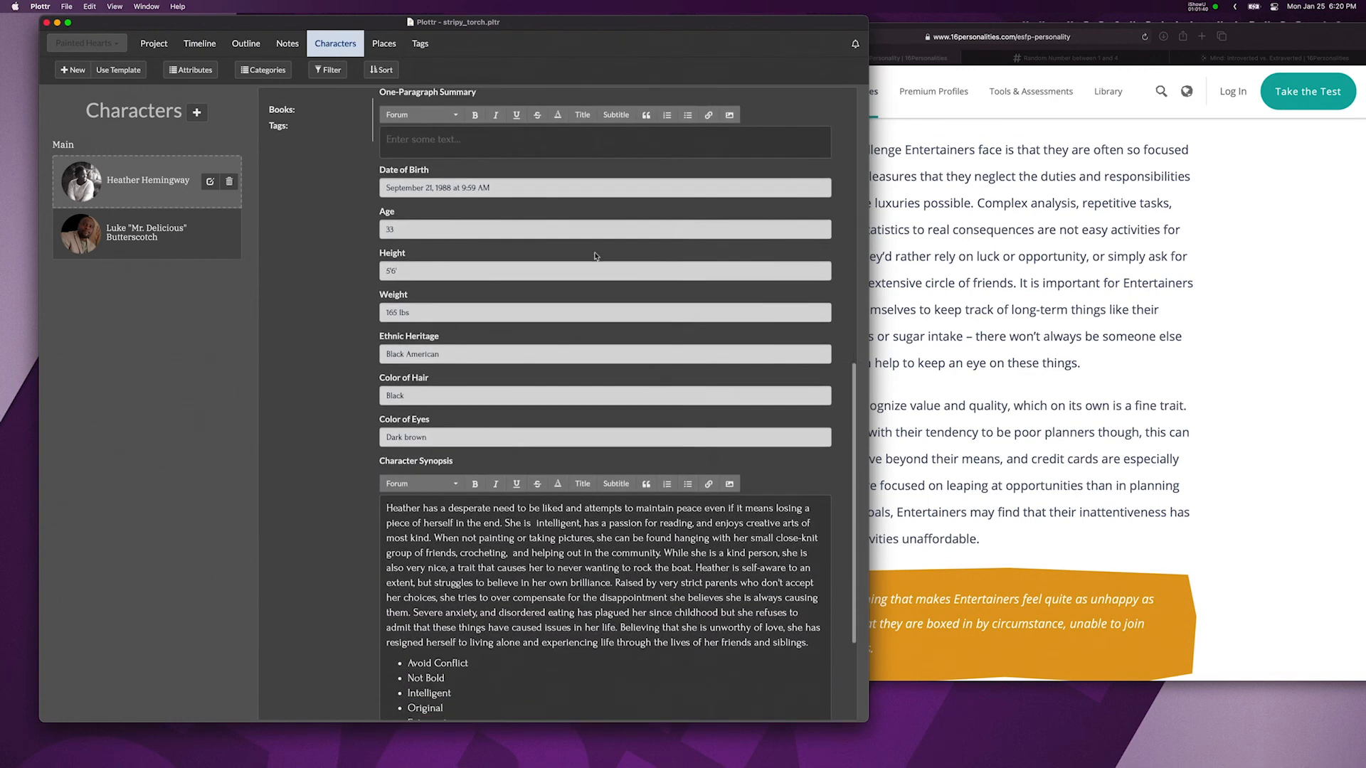
pyautogui.scroll(-3, 596, 256)
pyautogui.click(826, 699)
pyautogui.scroll(10, 505, 197)
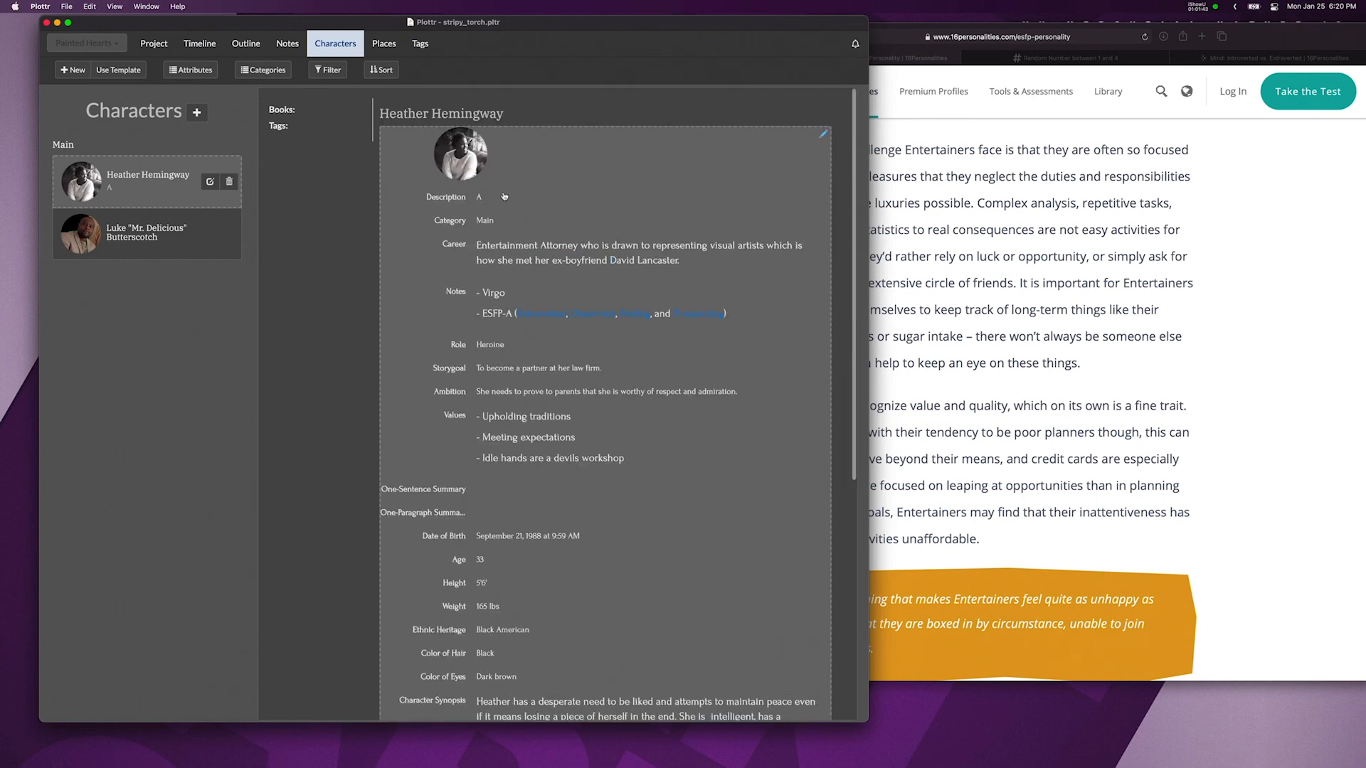
pyautogui.scroll(-2, 504, 197)
pyautogui.scroll(3, 505, 197)
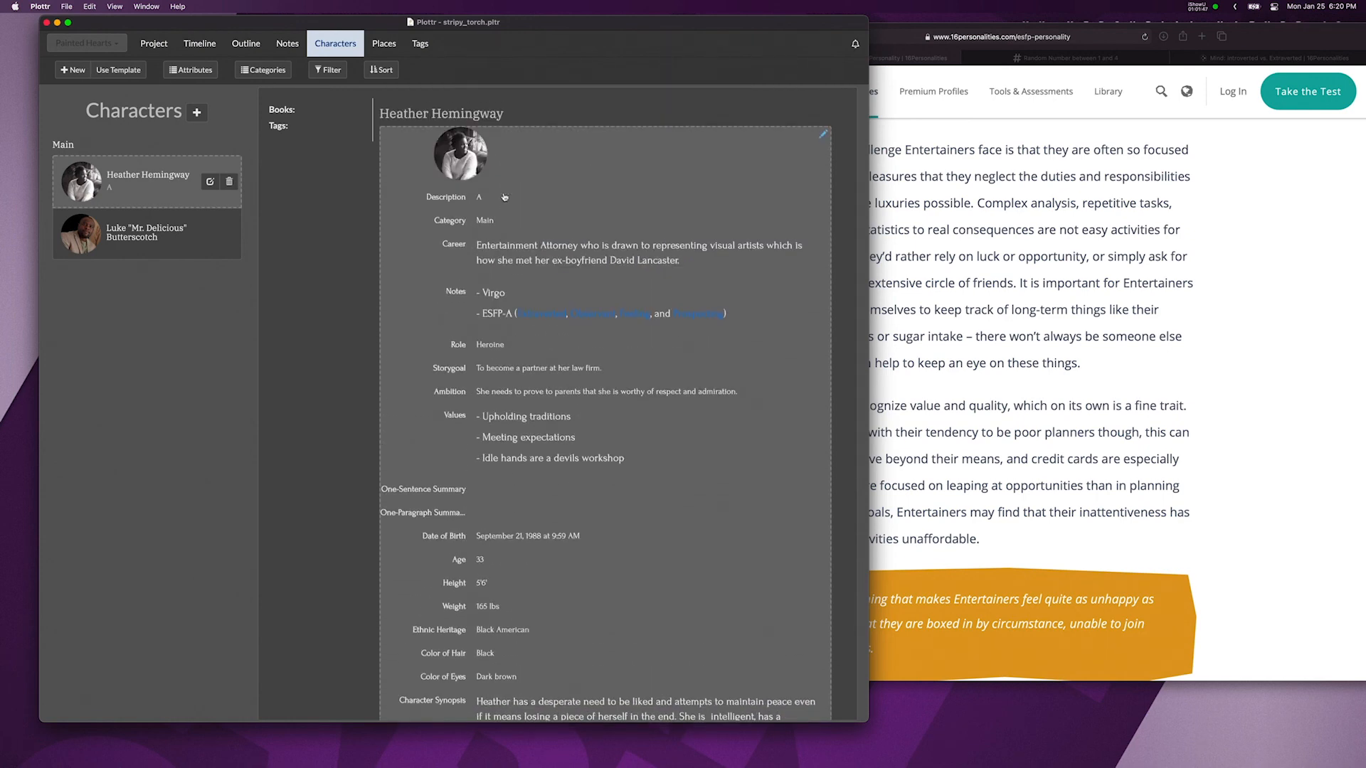